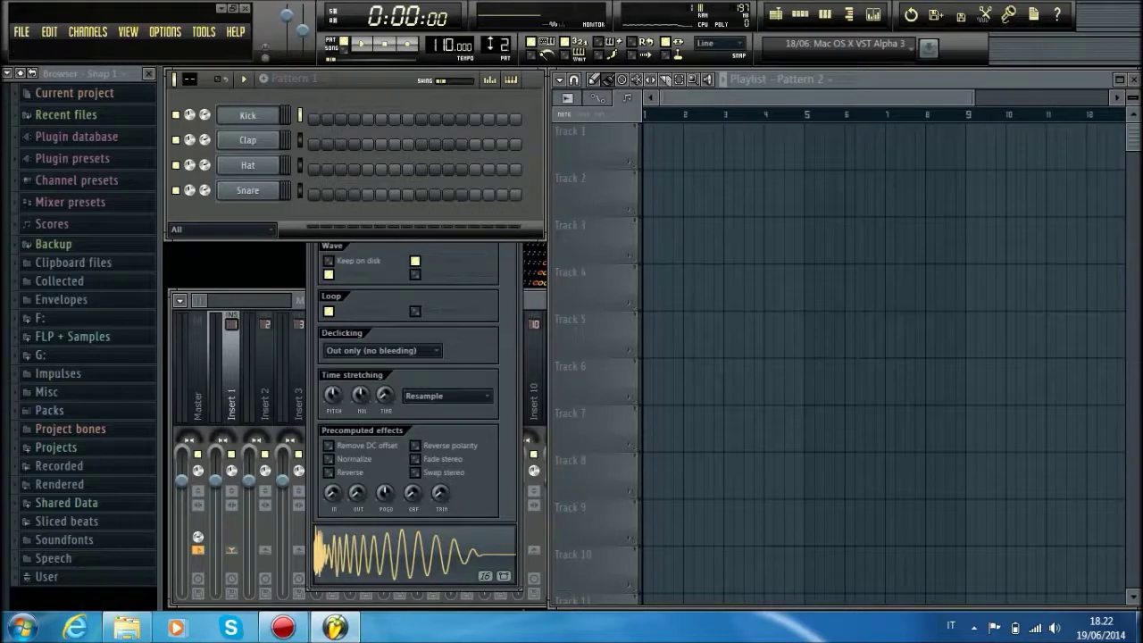
# Step: Insert a Nexus synthesizer channel above the Kick channel
pyautogui.rightClick(273, 123)
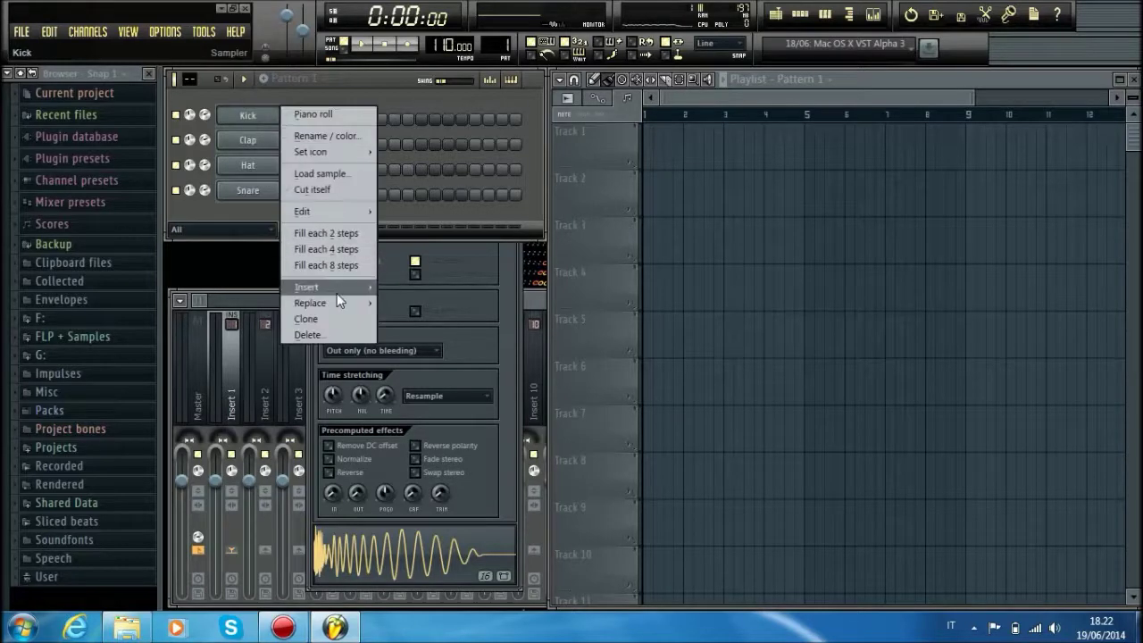
pyautogui.moveTo(337, 289)
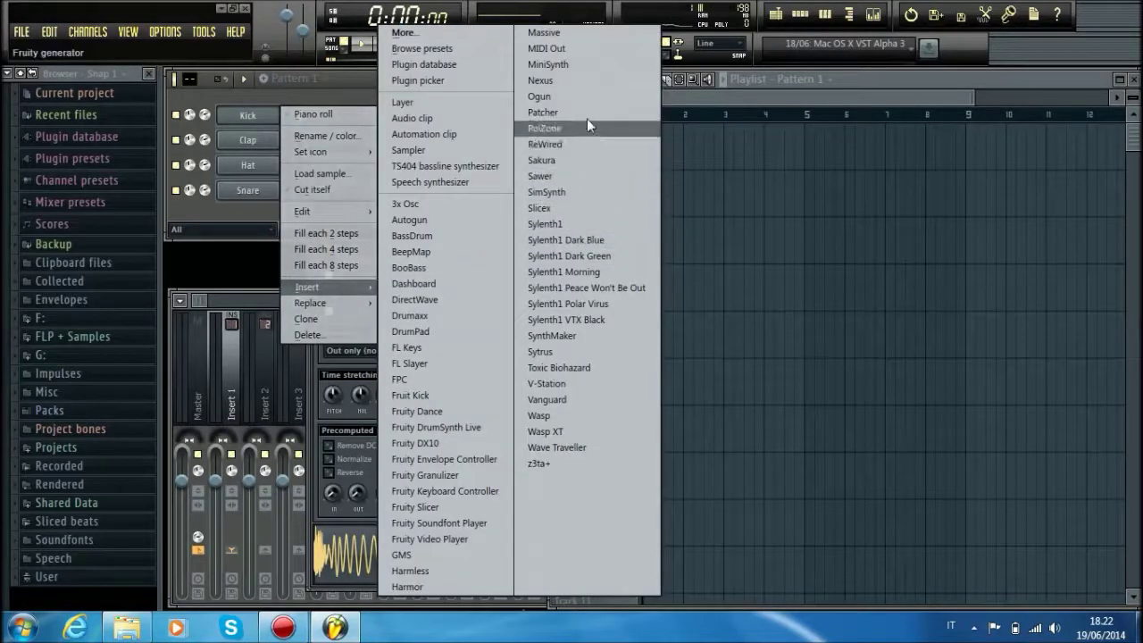
pyautogui.click(570, 82)
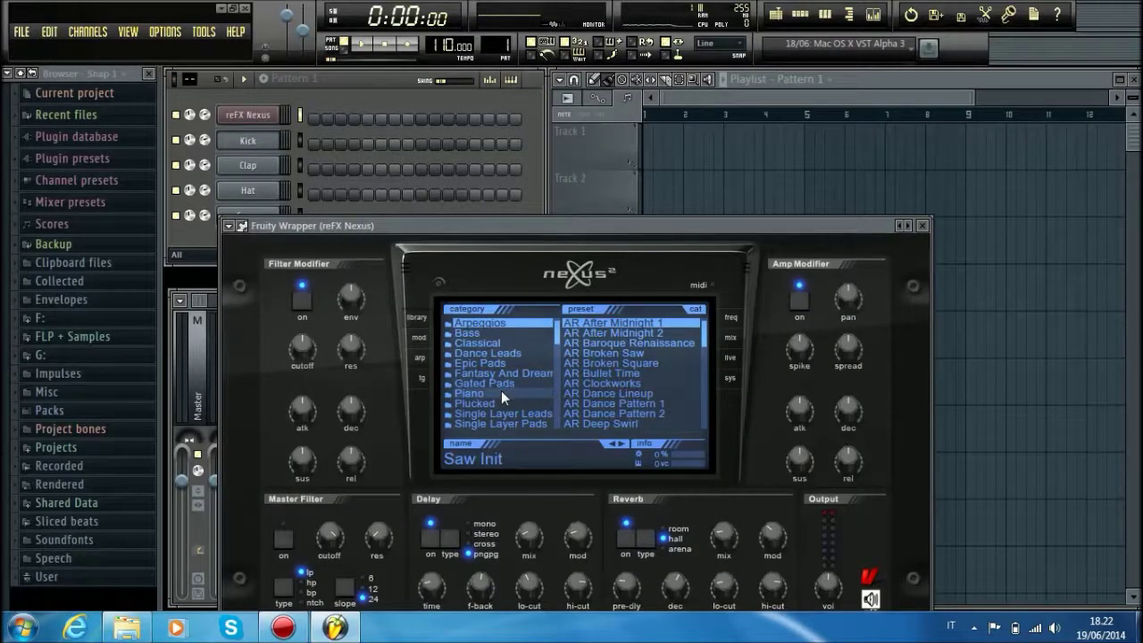
# Step: Audition the Dance Leads presets in Nexus and load LD Dutch Style 2
pyautogui.click(501, 353)
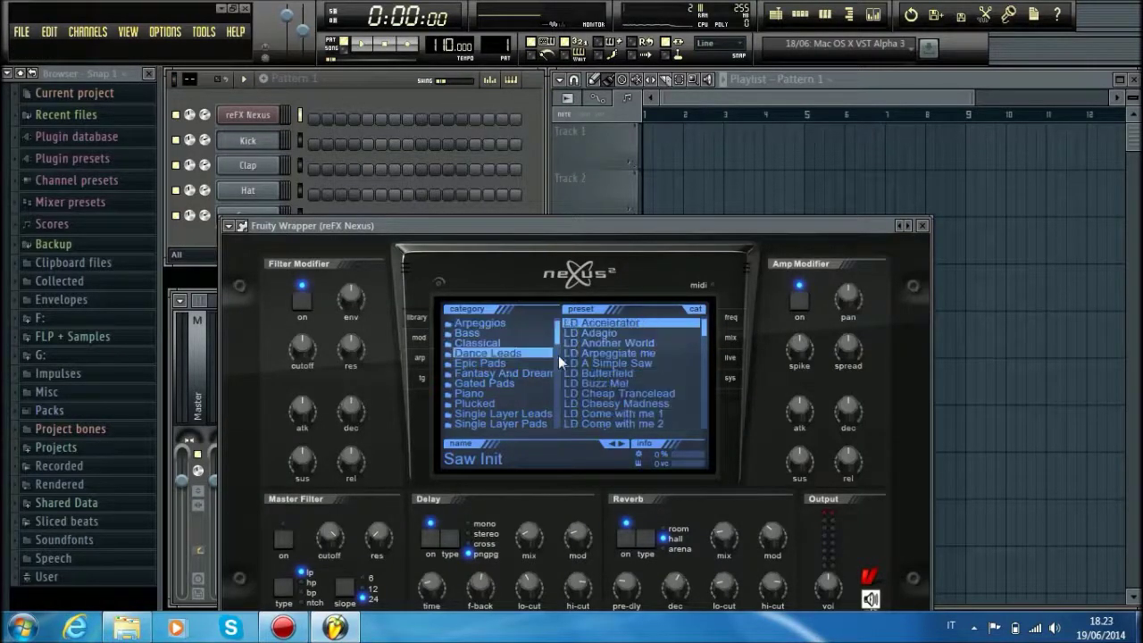
pyautogui.click(623, 382)
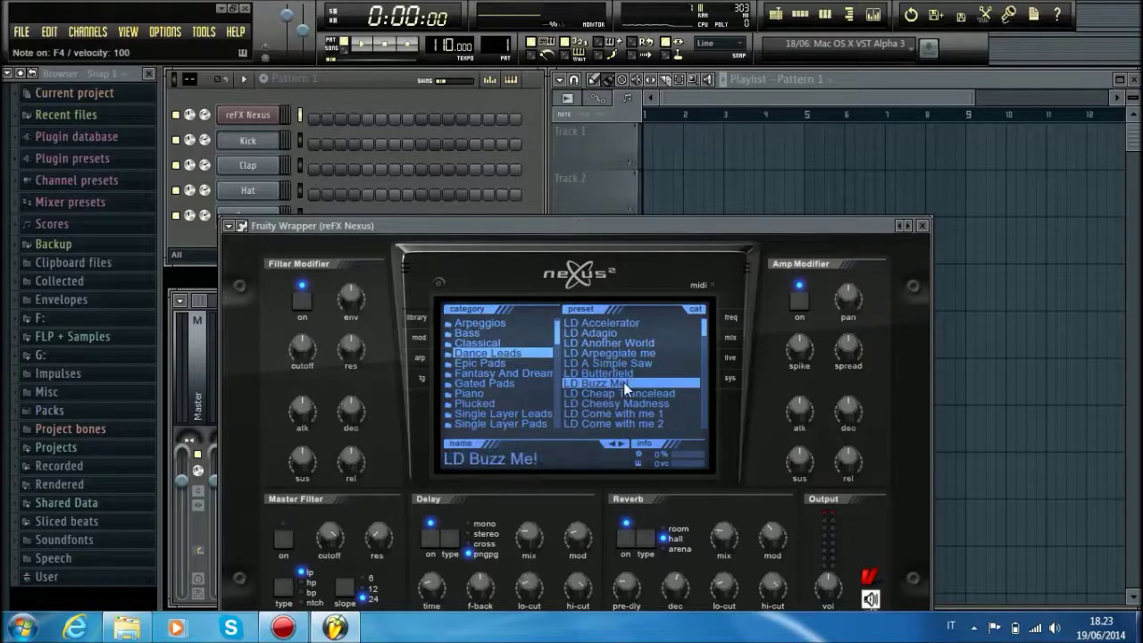
pyautogui.click(623, 394)
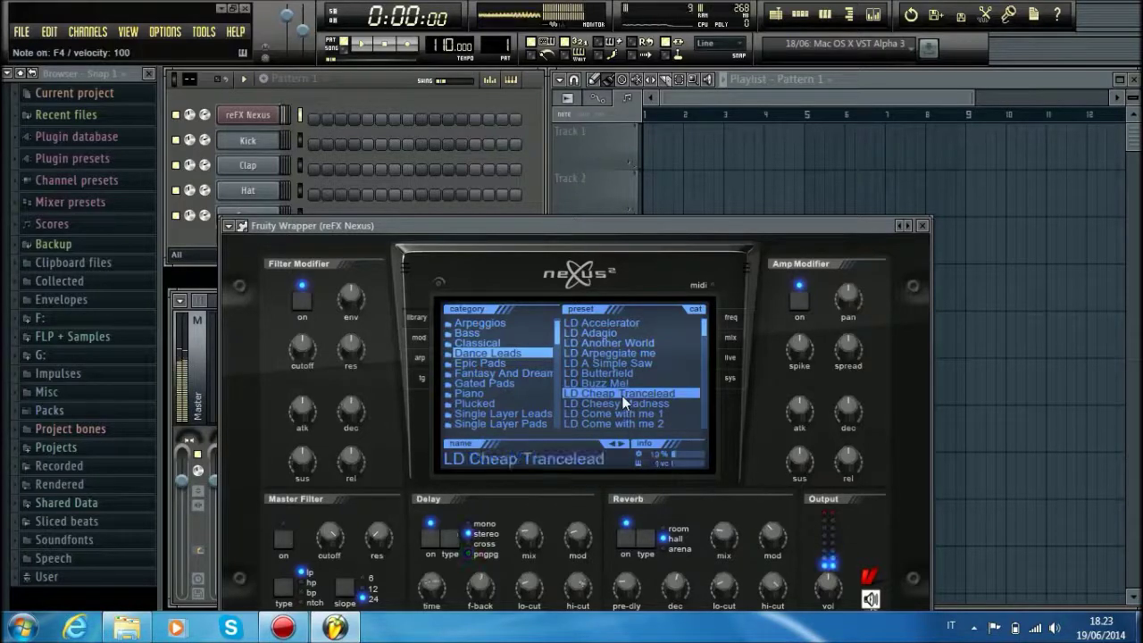
pyautogui.click(614, 423)
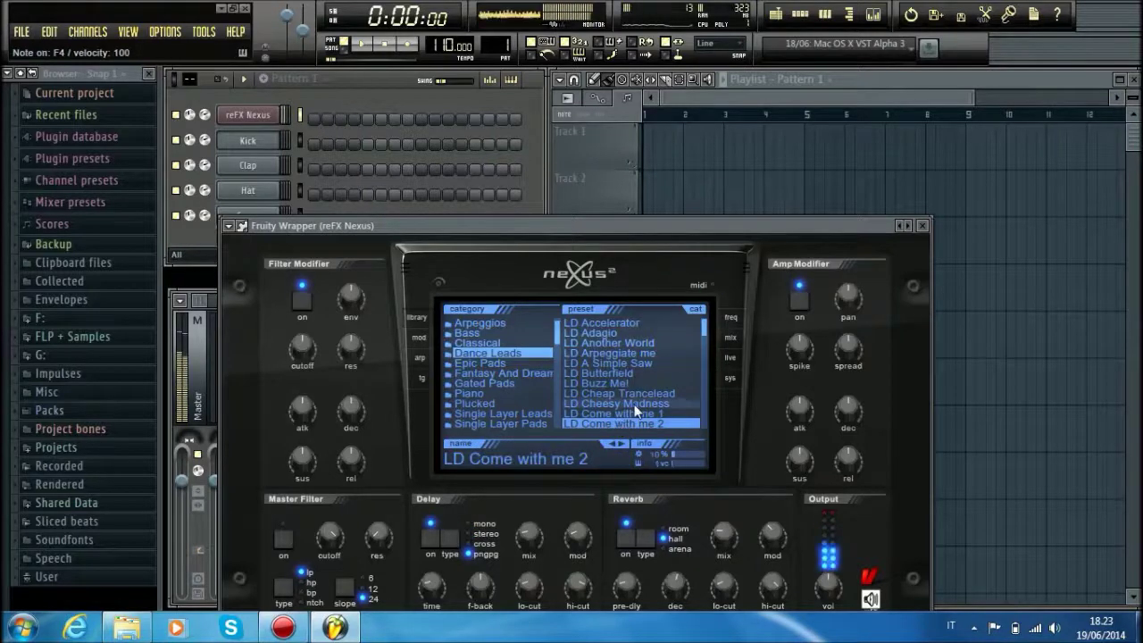
pyautogui.scroll(-2, 634, 404)
pyautogui.scroll(-2, 634, 404)
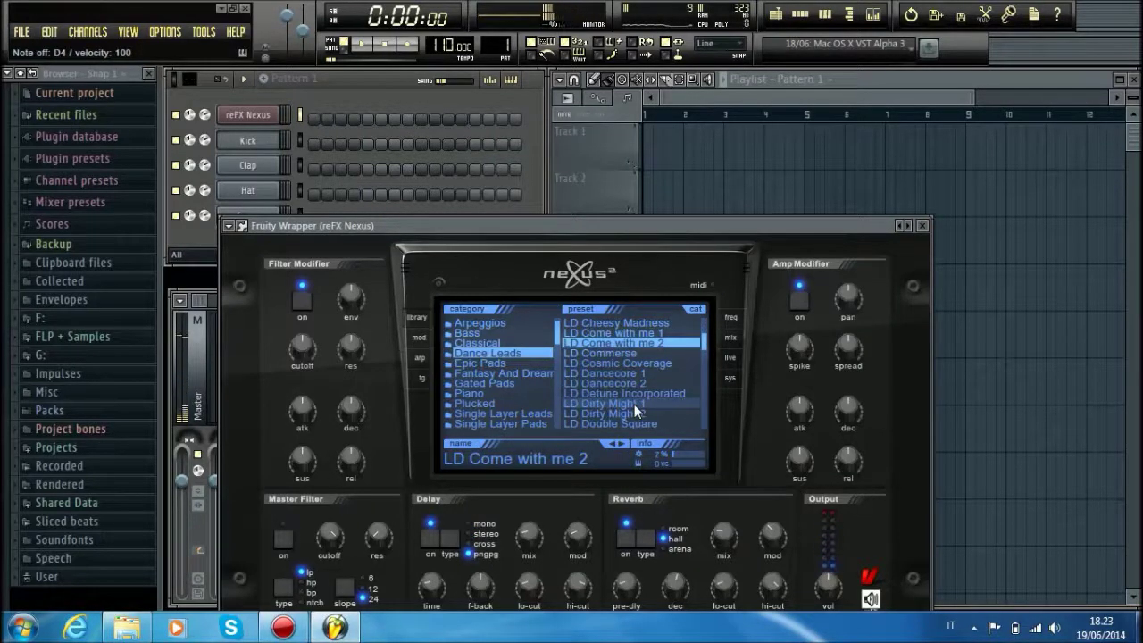
pyautogui.scroll(-2, 634, 404)
pyautogui.click(634, 403)
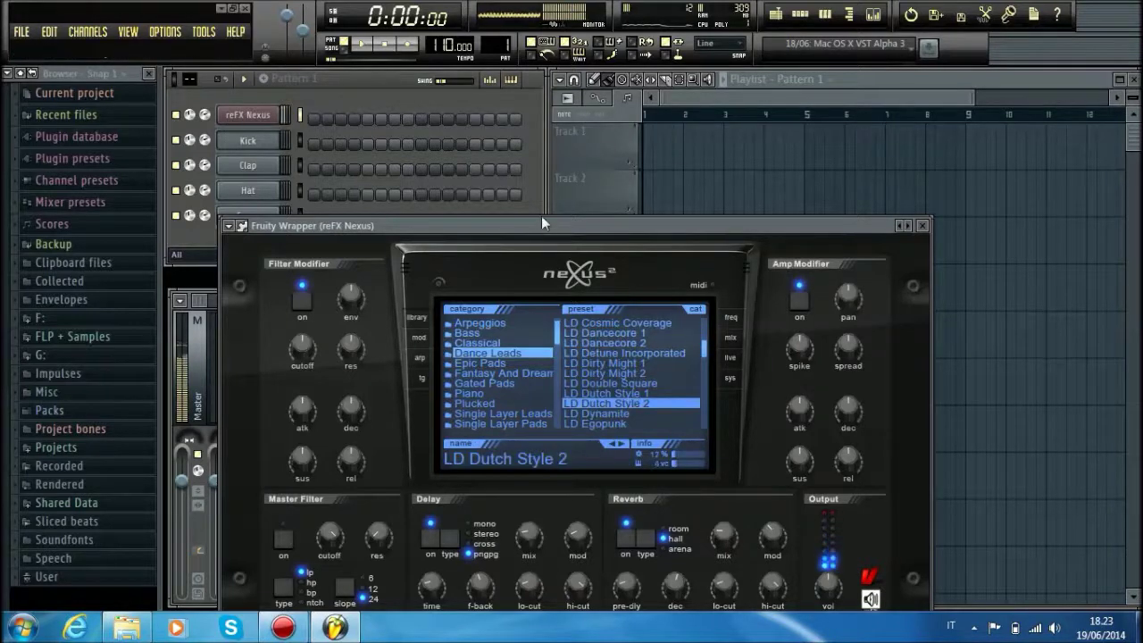
# Step: Open the piano roll of the reFX Nexus channel and place four evenly spaced off-beat A#4 notes in bar 1
pyautogui.rightClick(244, 117)
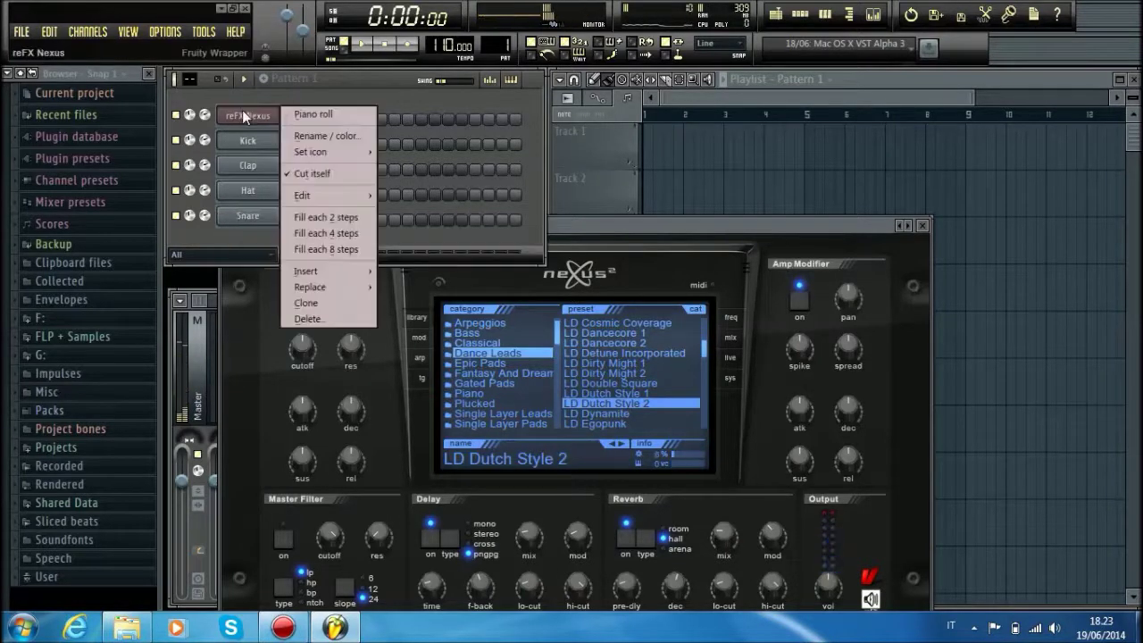
pyautogui.click(301, 114)
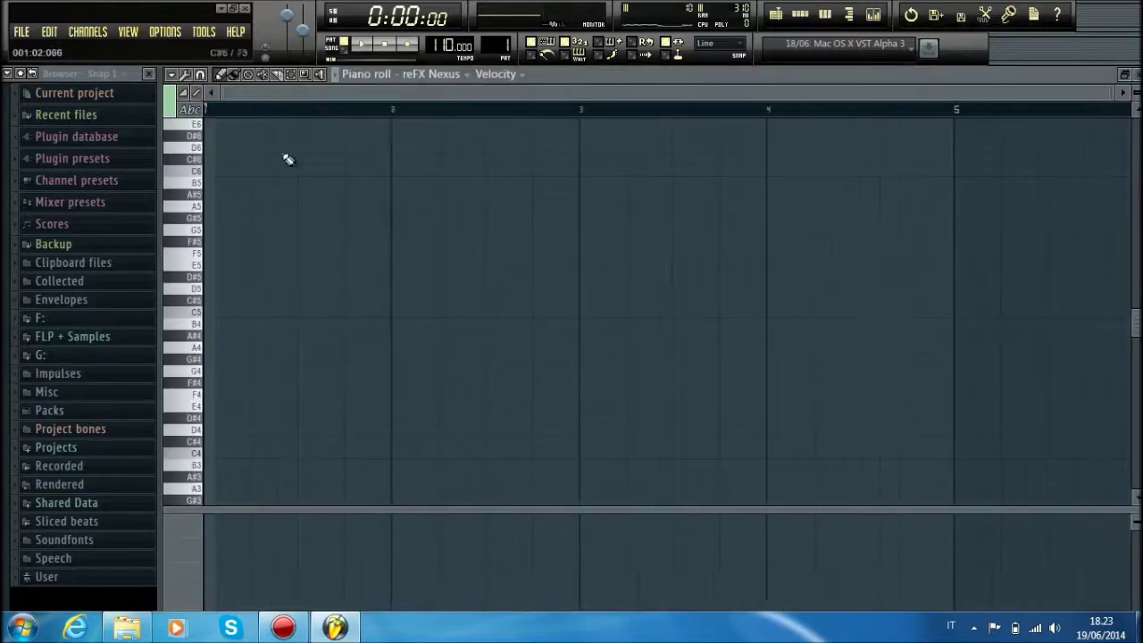
pyautogui.click(232, 339)
pyautogui.click(335, 336)
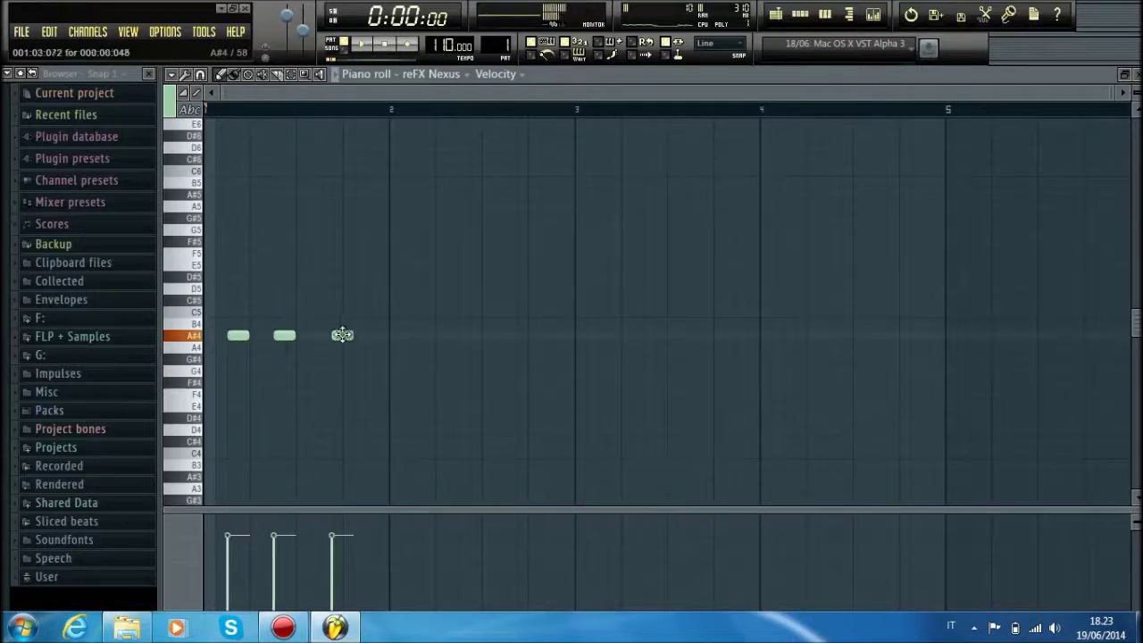
pyautogui.click(373, 336)
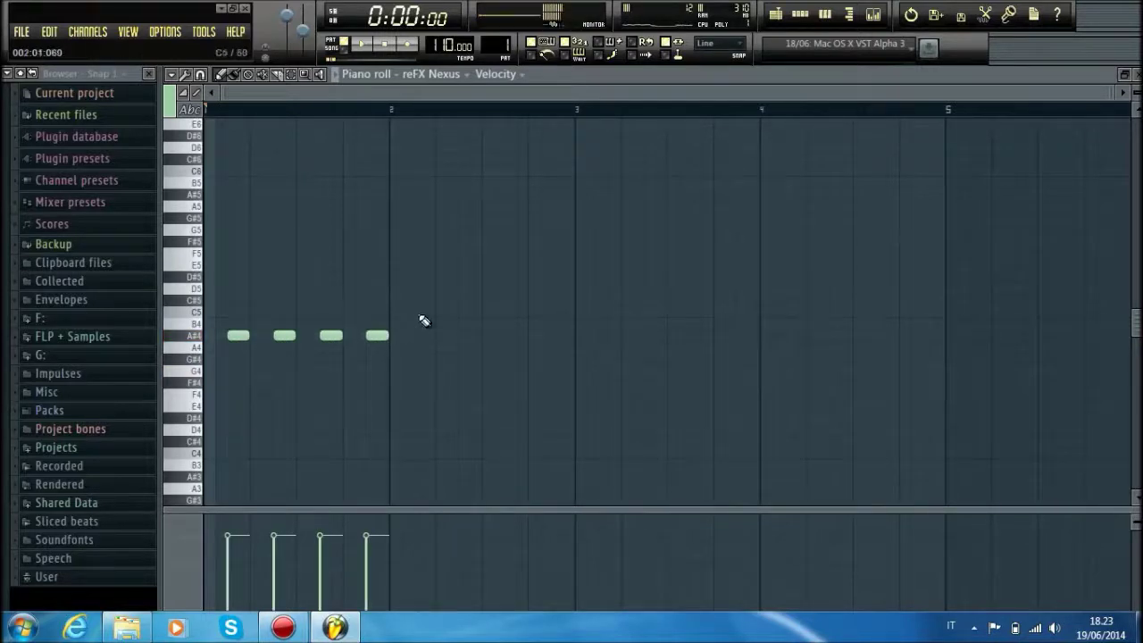
# Step: Continue the off-beat line with four F#4 notes in bar 2 and four C#4 notes in bar 3
pyautogui.click(413, 382)
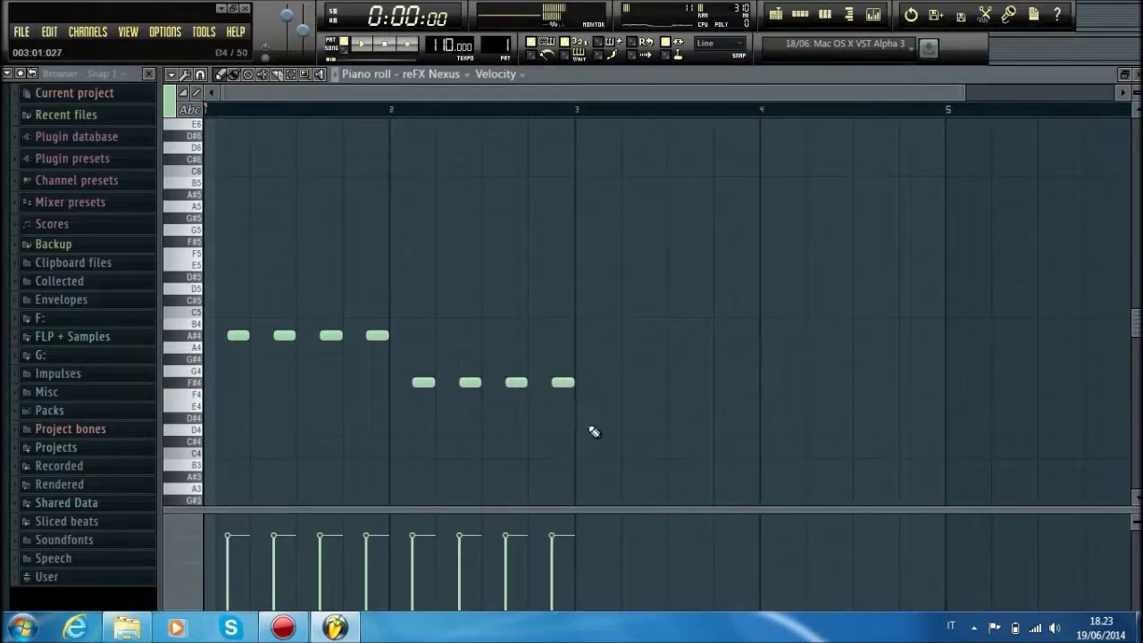
pyautogui.click(615, 442)
pyautogui.moveTo(621, 441); pyautogui.dragTo(609, 441)
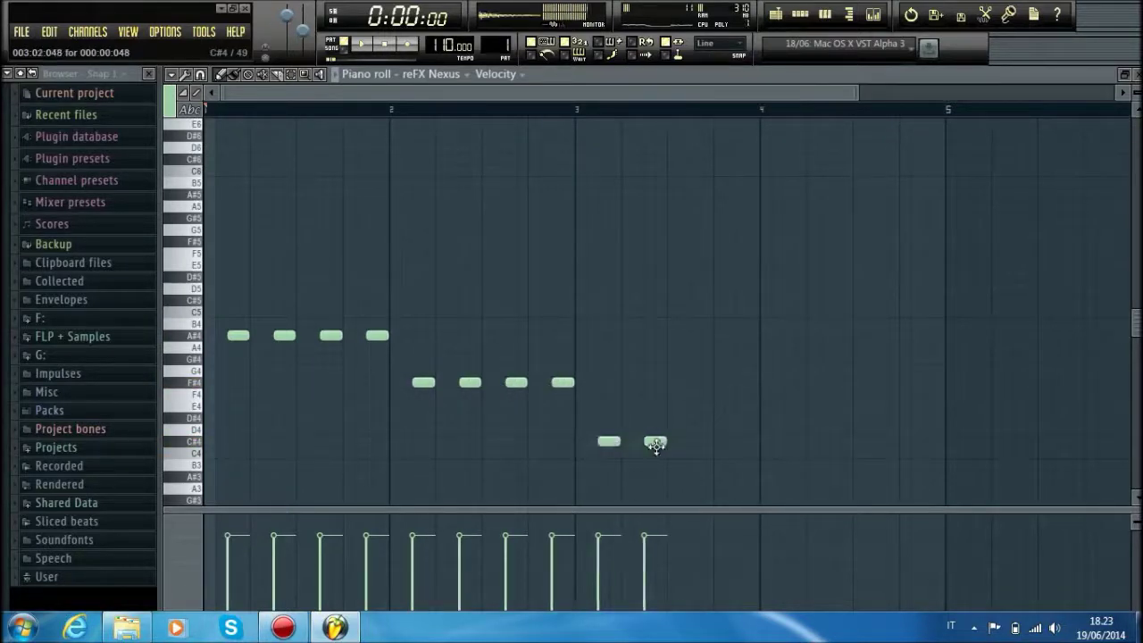
# Step: Place four off-beat G#4 notes in bar 4 during playback and delete the extra overlapping note at the bar's end
pyautogui.moveTo(791, 416); pyautogui.dragTo(786, 356)
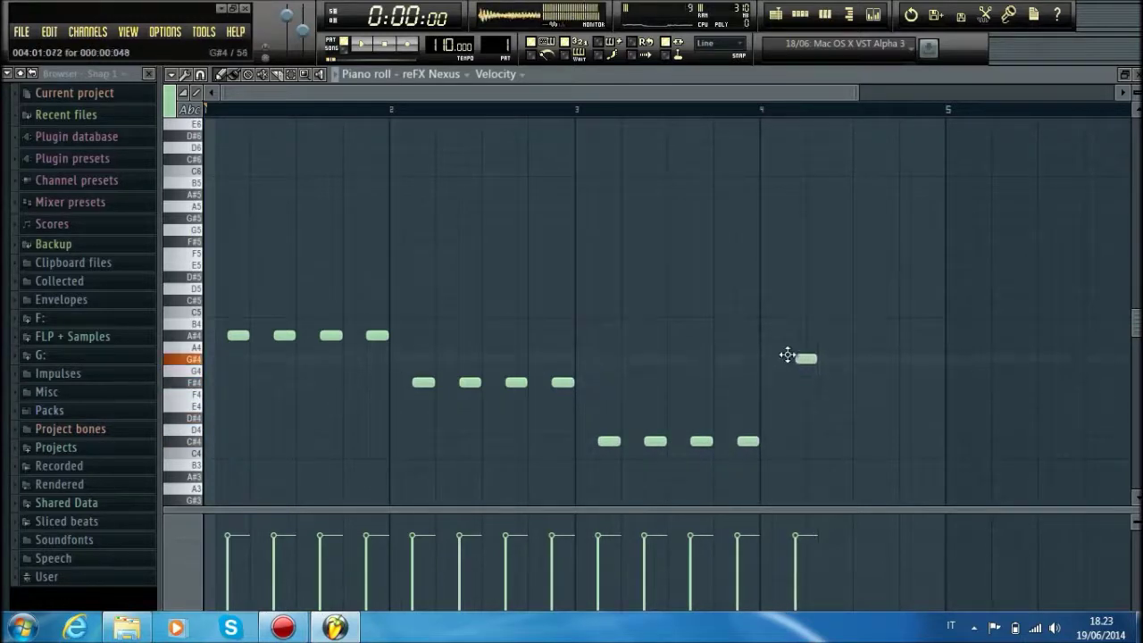
pyautogui.press('space')
pyautogui.click(836, 359)
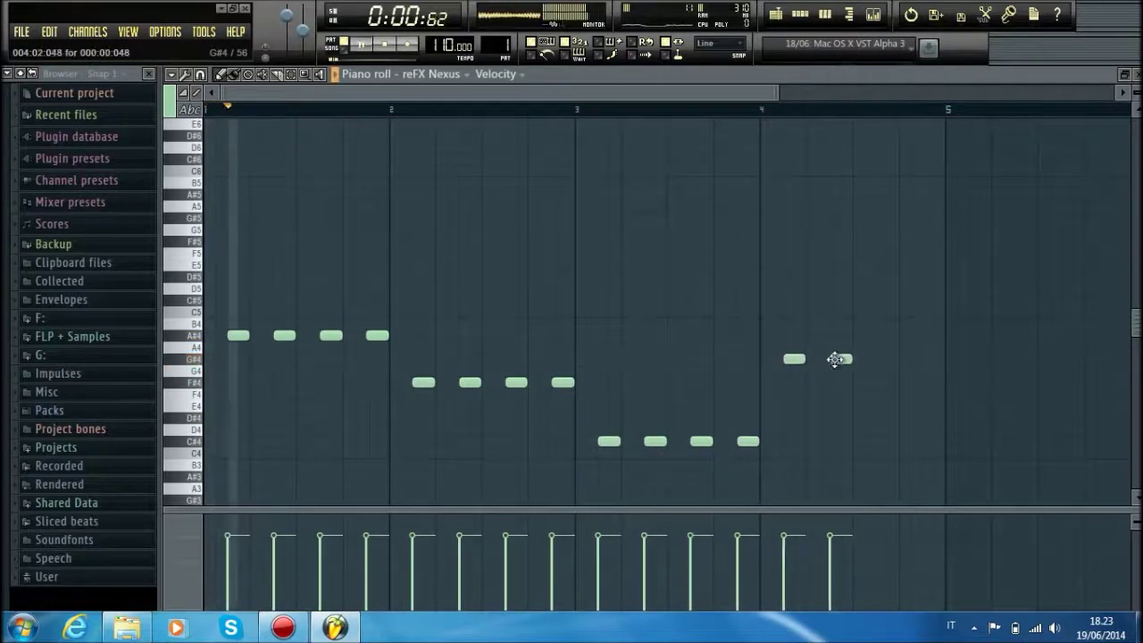
pyautogui.click(884, 359)
pyautogui.click(912, 360)
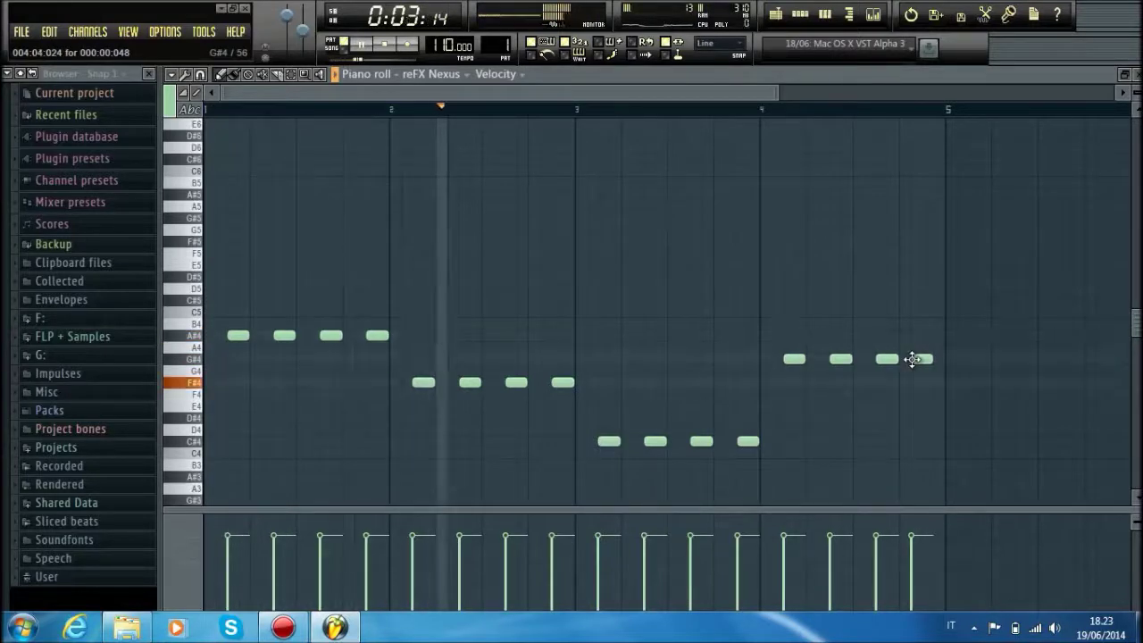
pyautogui.click(911, 359)
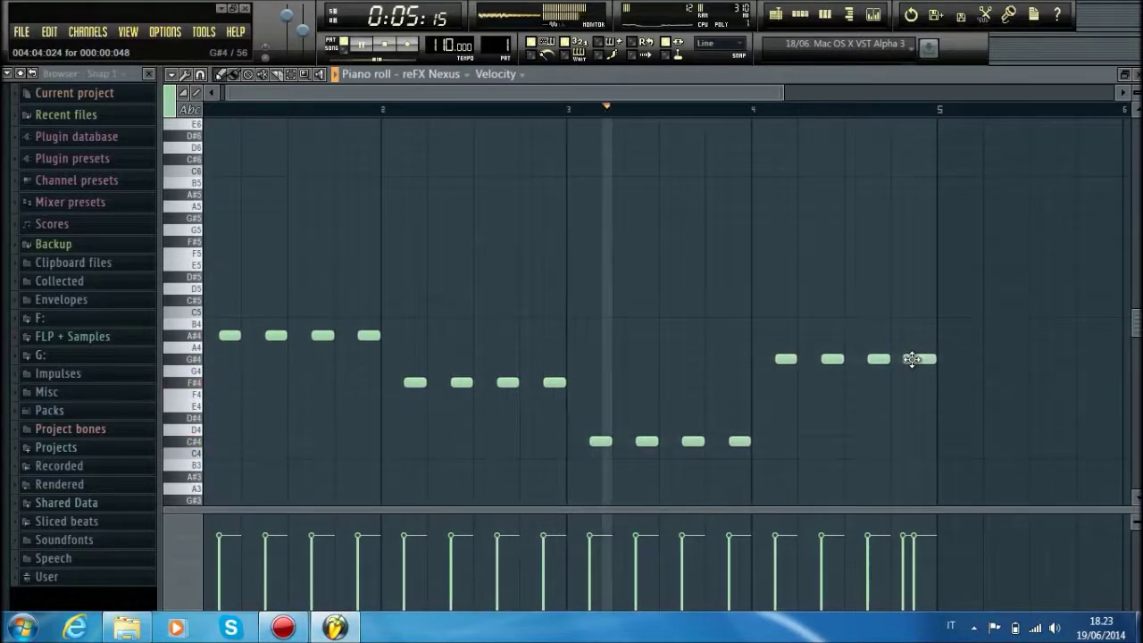
pyautogui.rightClick(910, 359)
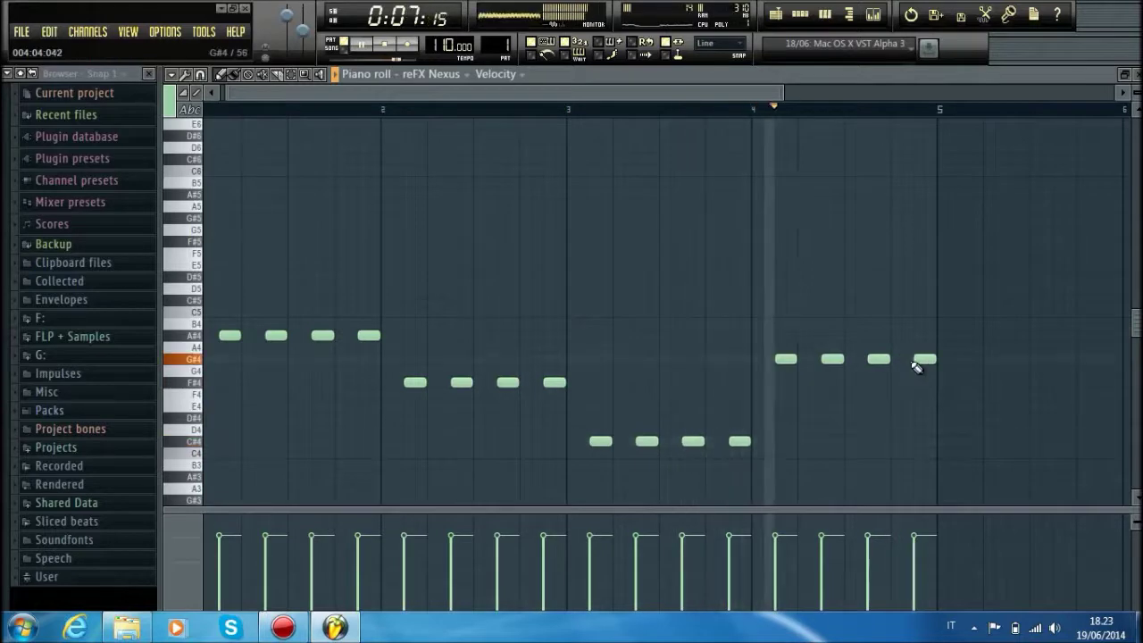
# Step: Add an upper melody in bar 1 with the notes C#6, C#6, D#6, F#6 and F6, and play it back
pyautogui.scroll(-2, 437, 121)
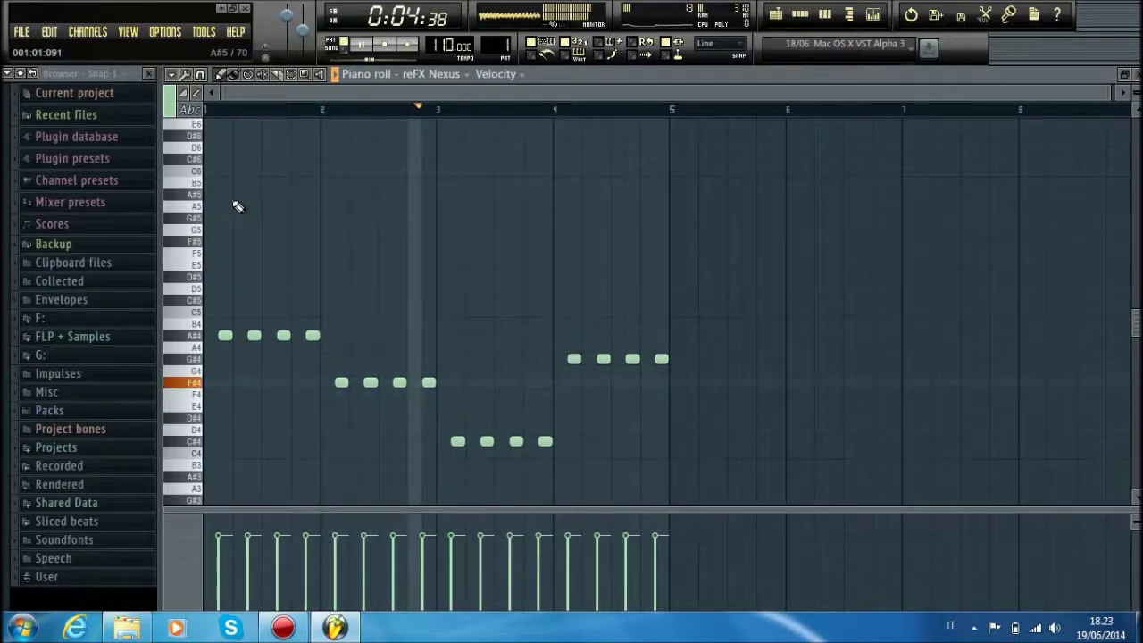
pyautogui.scroll(1, 228, 183)
pyautogui.scroll(1, 222, 109)
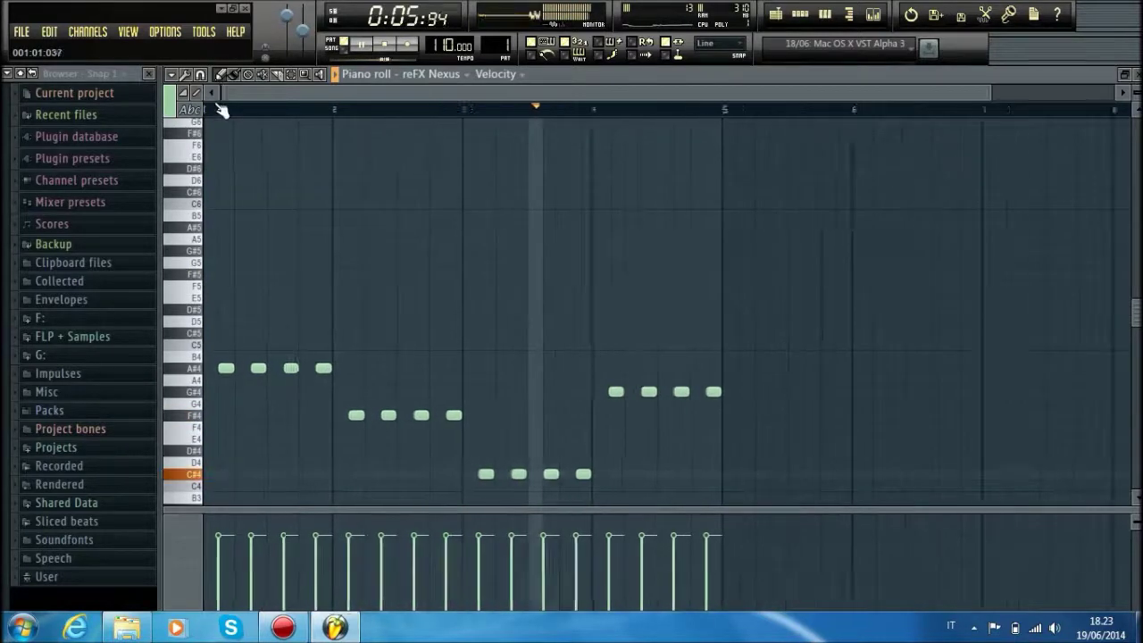
pyautogui.click(234, 192)
pyautogui.scroll(1, 222, 113)
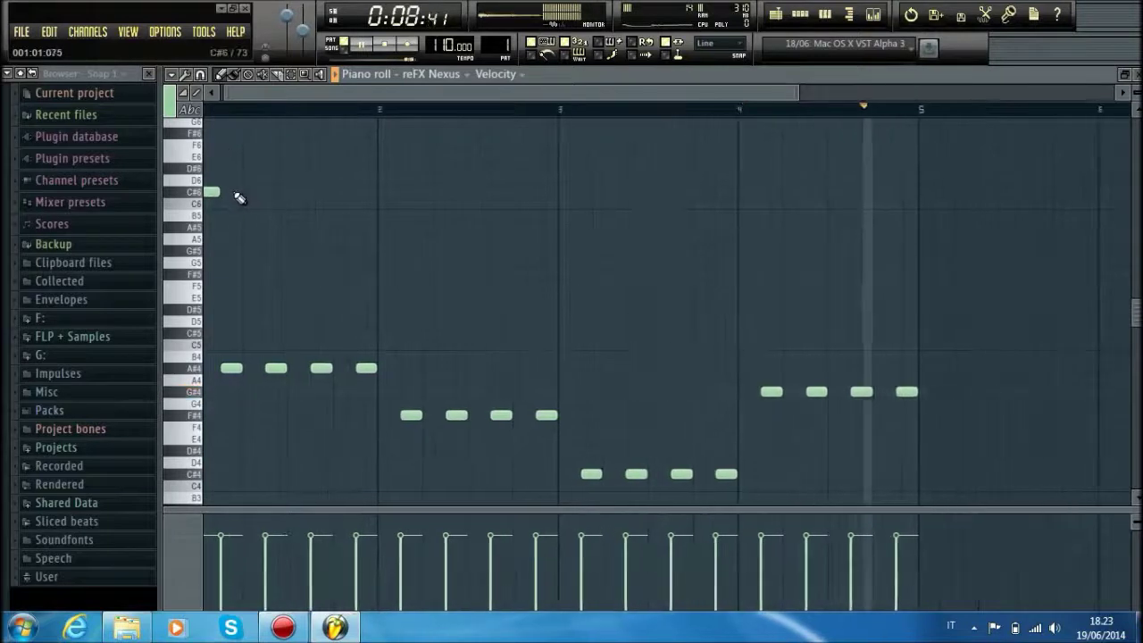
pyautogui.click(293, 169)
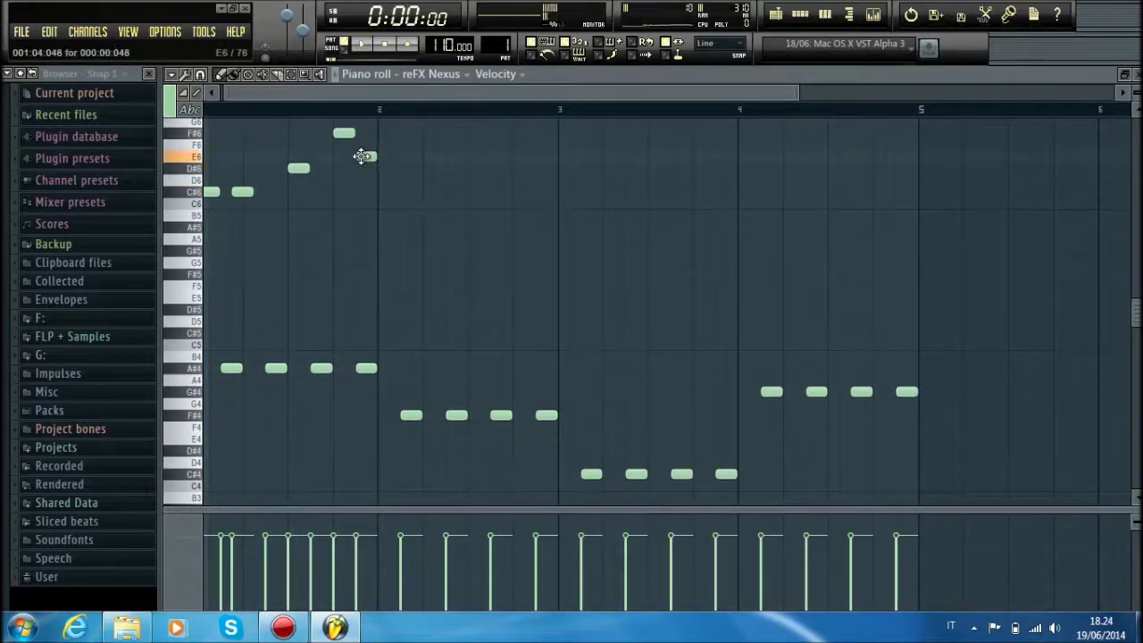
pyautogui.press('space')
pyautogui.click(365, 144)
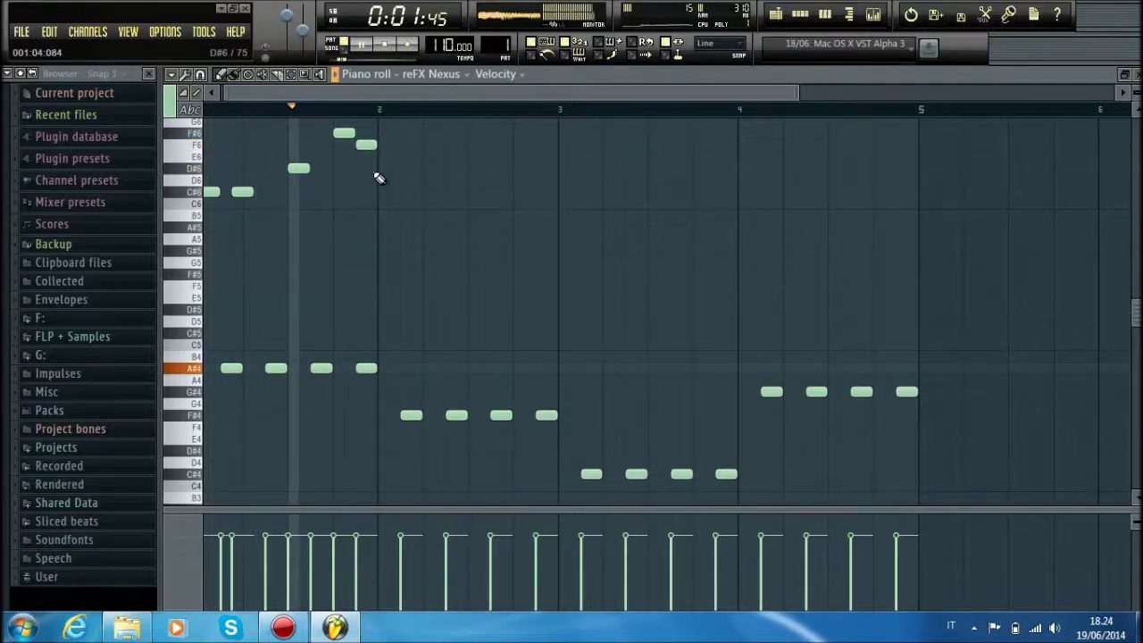
pyautogui.press('space')
# Step: Place two A#5 melody notes at the start of bar 2, remove the stray C#6 there, and listen to the result
pyautogui.scroll(3, 384, 185)
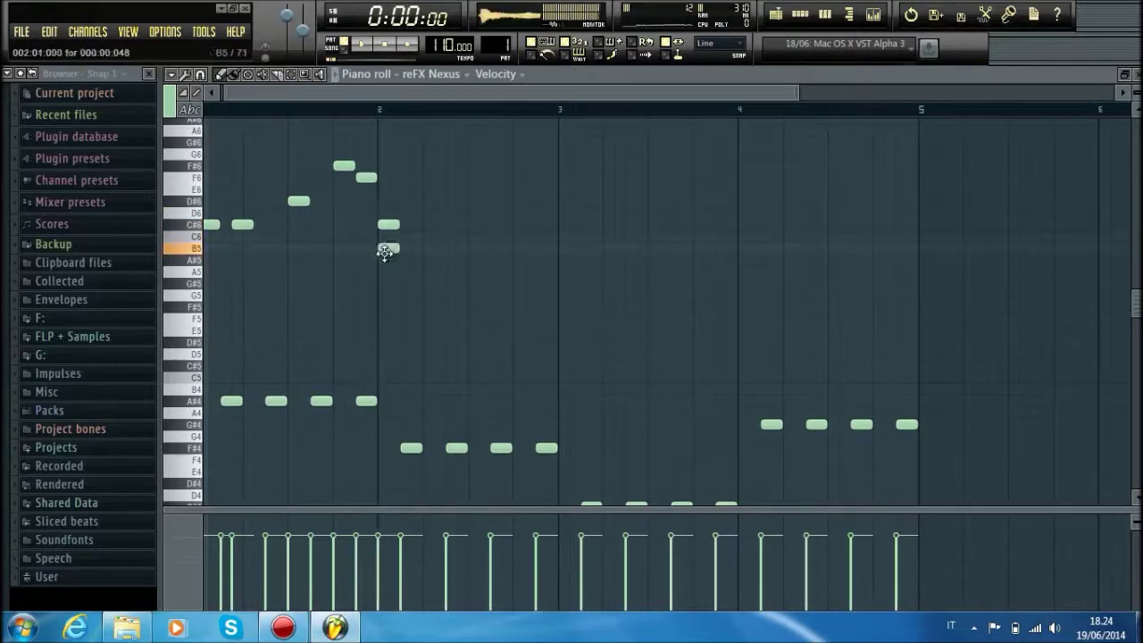
pyautogui.rightClick(385, 227)
pyautogui.moveTo(417, 263)
pyautogui.mouseDown()
pyautogui.moveTo(419, 273)
pyautogui.moveTo(421, 259)
pyautogui.mouseUp()
pyautogui.press('space')
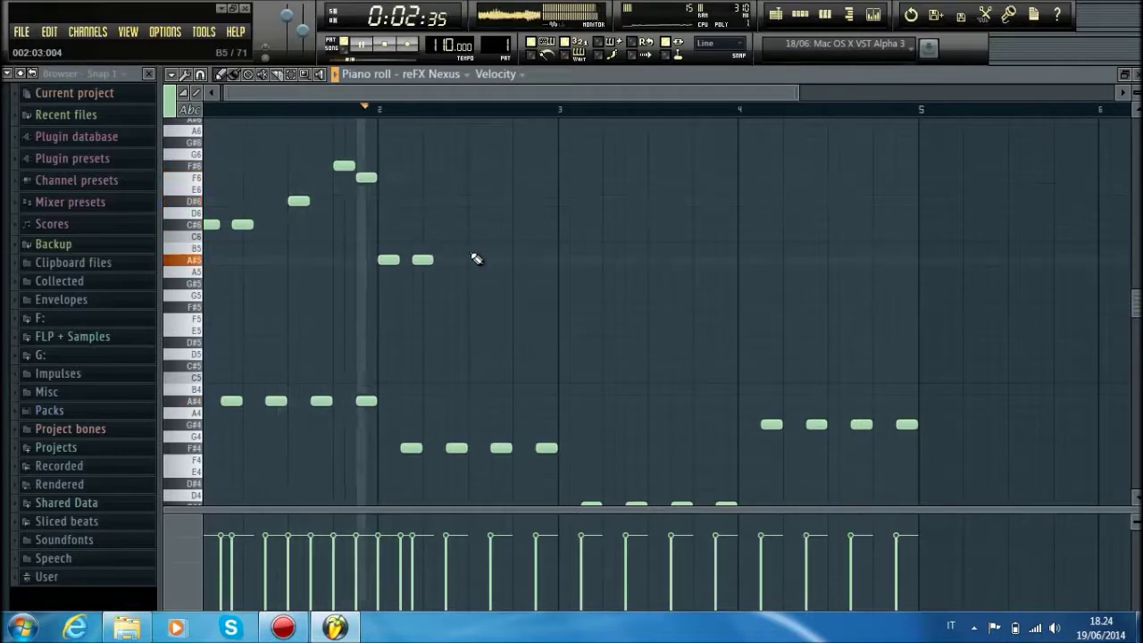
pyautogui.press('space')
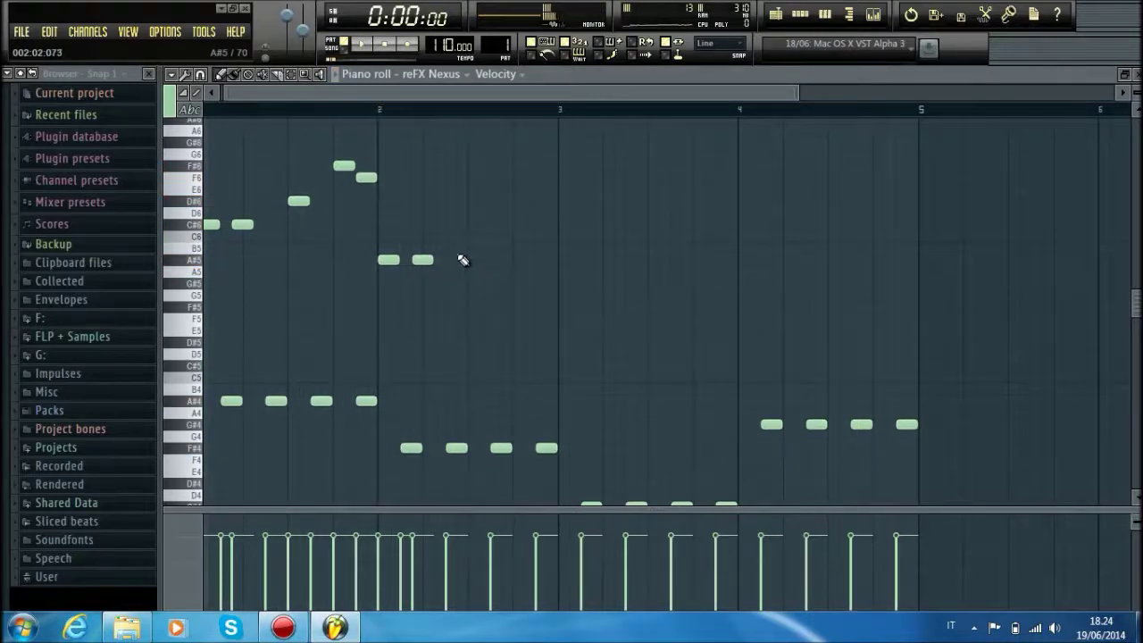
# Step: Add F#6 and F6 melody notes in the second half of bar 2, shifting the F#6 to sit directly before the F6
pyautogui.click(456, 234)
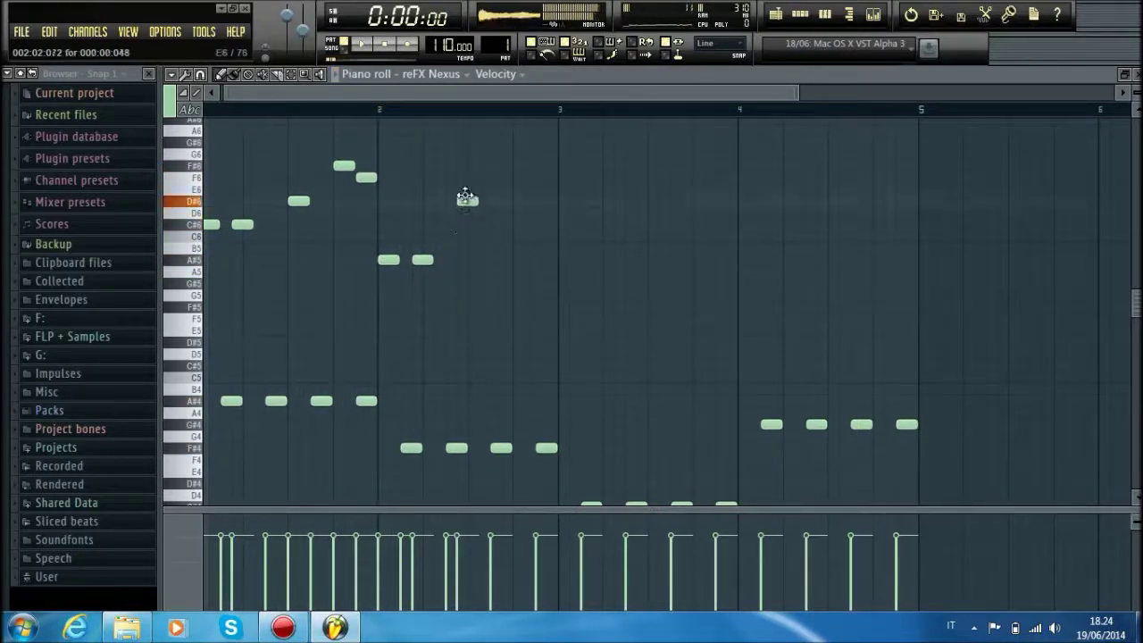
pyautogui.moveTo(465, 197); pyautogui.dragTo(467, 164)
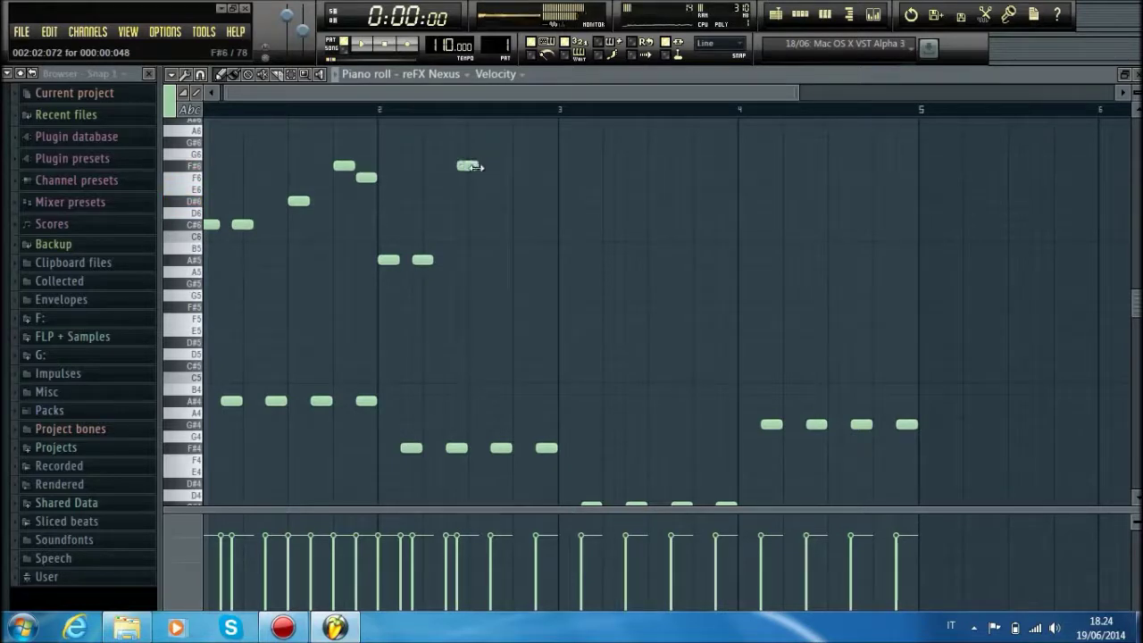
pyautogui.moveTo(481, 188); pyautogui.dragTo(486, 172)
pyautogui.press('space')
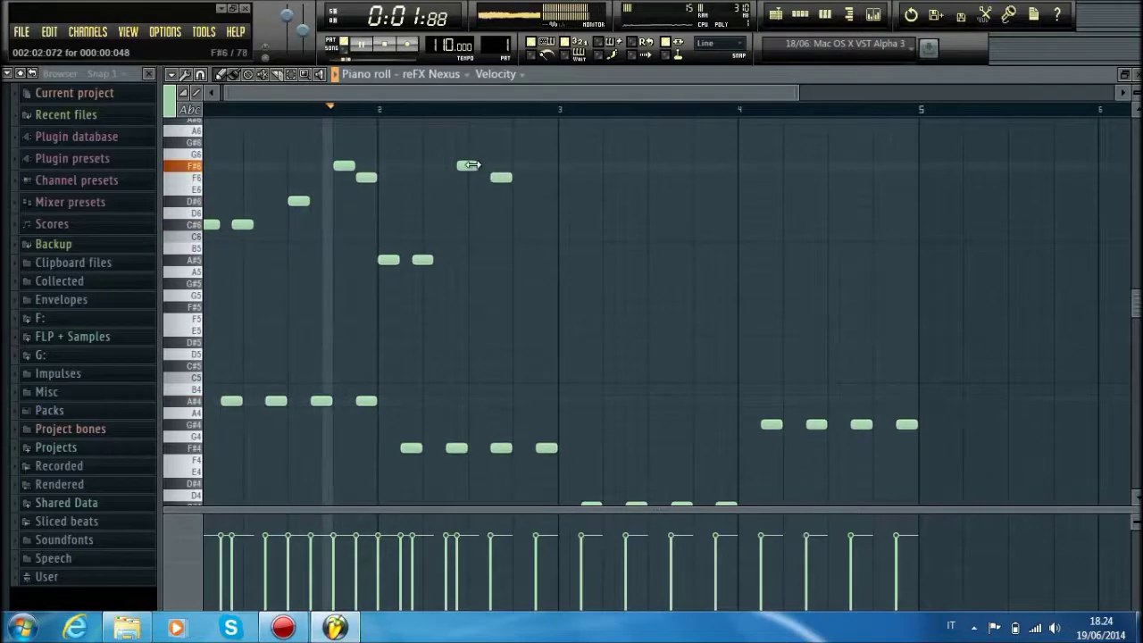
pyautogui.press('space')
pyautogui.moveTo(471, 166); pyautogui.dragTo(480, 167)
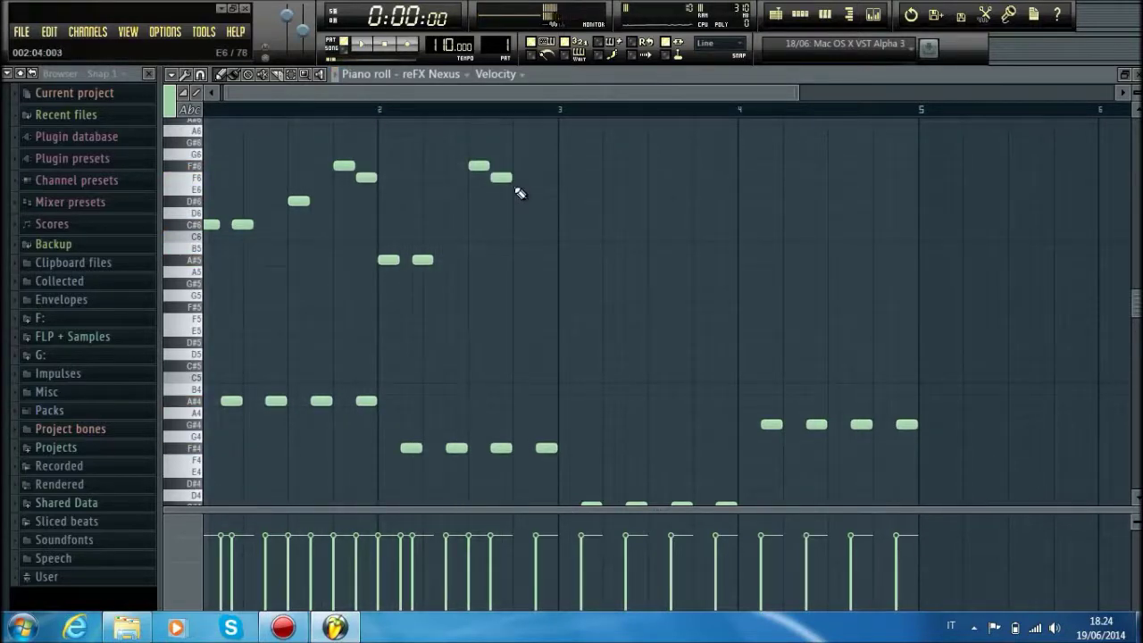
# Step: Extend the melody with another F6 near the end of bar 2, then F#6, F6 and D#6 at the start of bar 3
pyautogui.click(525, 177)
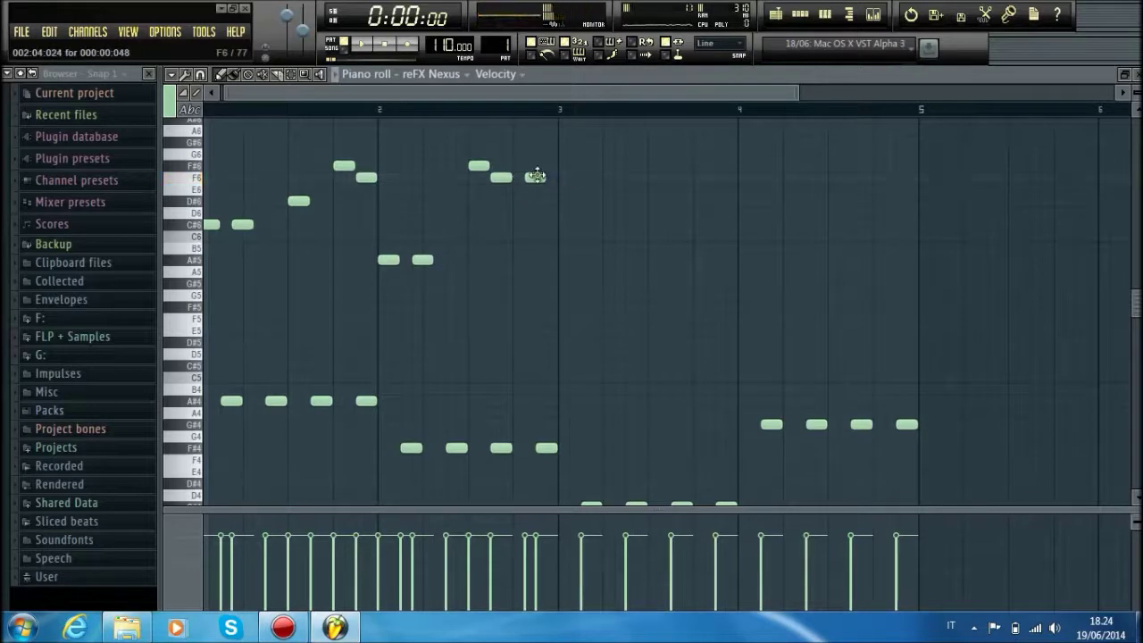
pyautogui.click(557, 164)
pyautogui.click(578, 176)
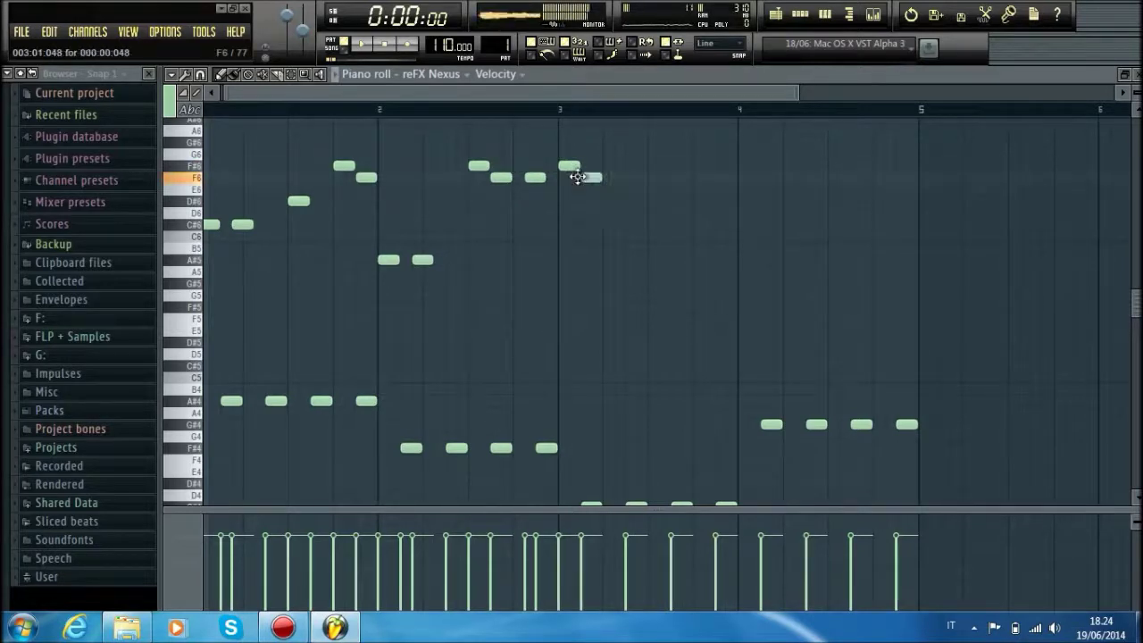
pyautogui.click(603, 189)
pyautogui.click(607, 200)
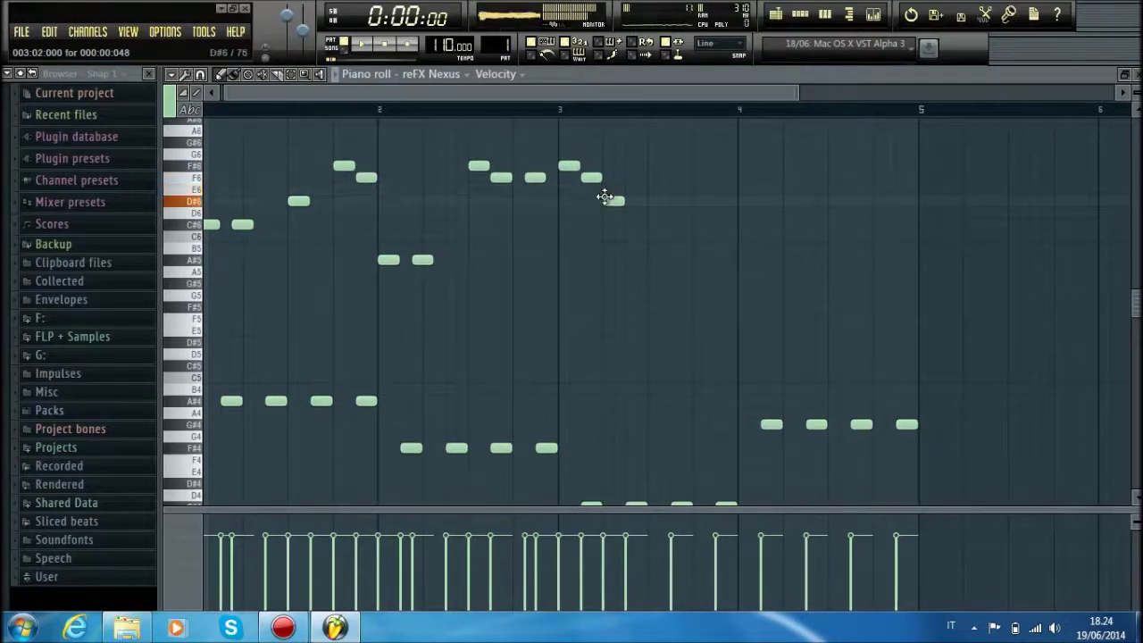
# Step: Add another D#6 and a C#6 to the bar 3 melody, and delete the second F6 in bar 2
pyautogui.click(637, 202)
pyautogui.click(660, 213)
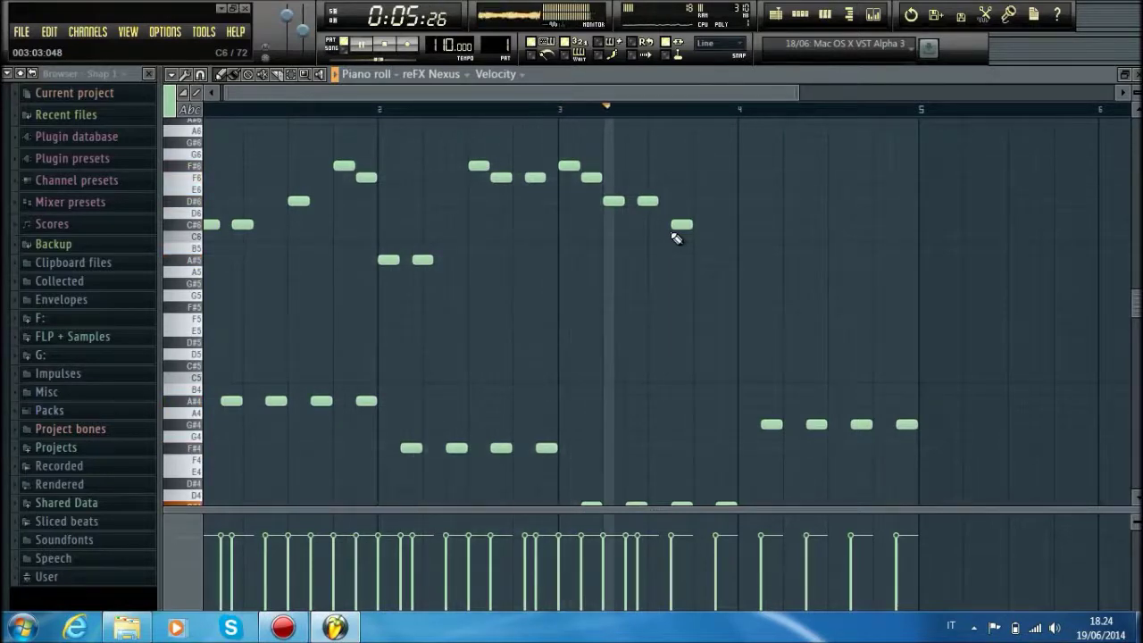
pyautogui.rightClick(535, 177)
pyautogui.press('space')
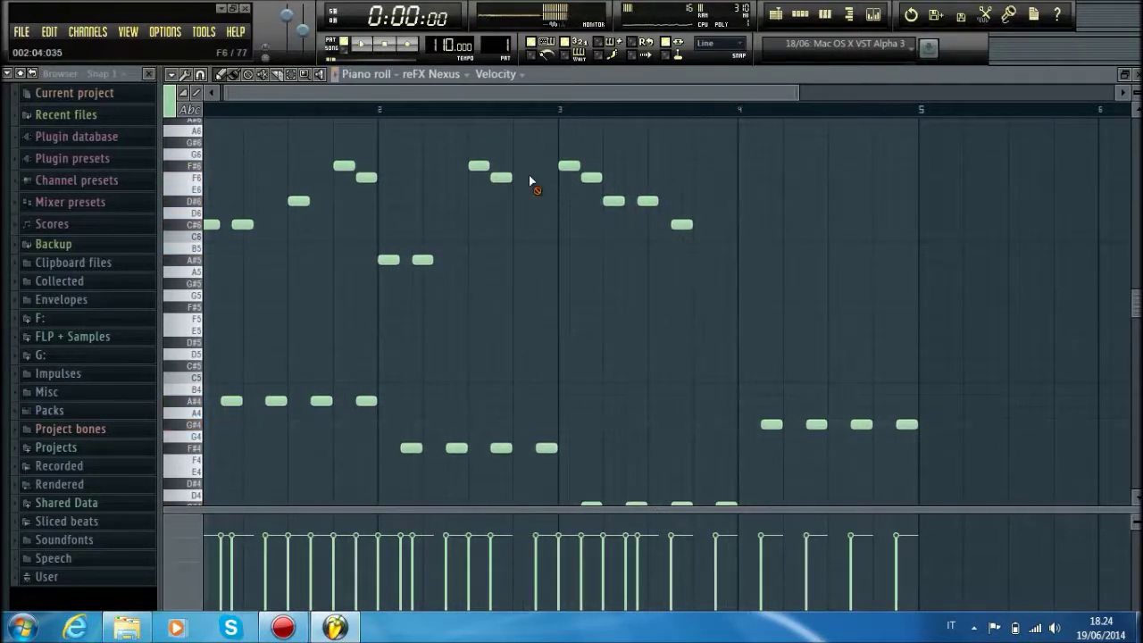
# Step: Stretch the remaining F6 to the end of bar 2, delete the F#6 and F6 opening bar 3, and audition from bar 2
pyautogui.click(381, 110)
pyautogui.press('space')
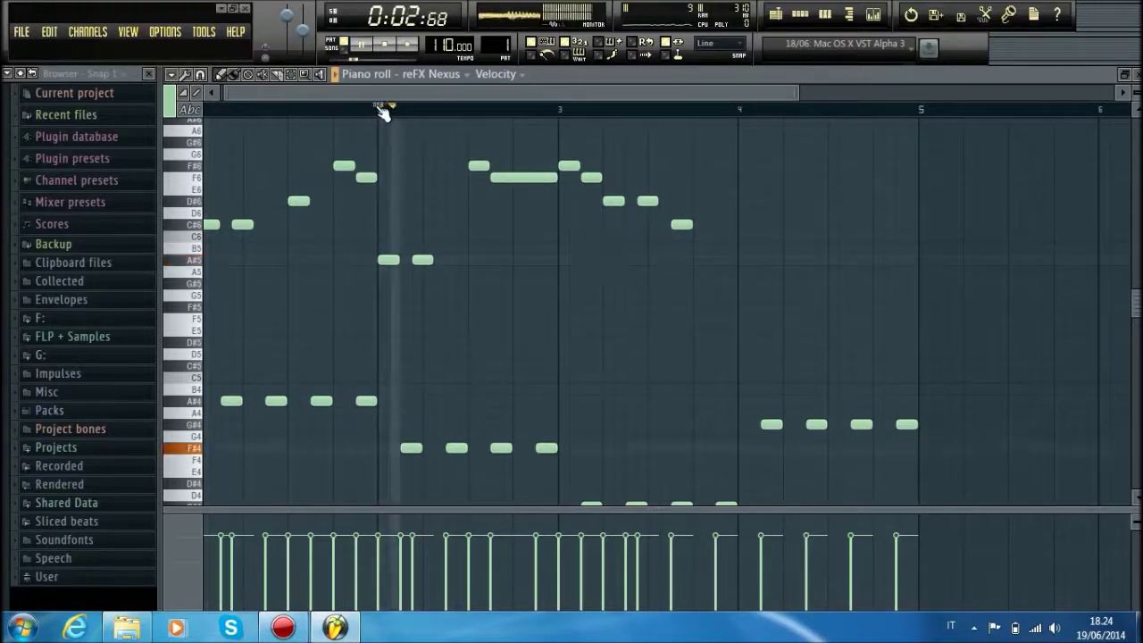
pyautogui.press('space')
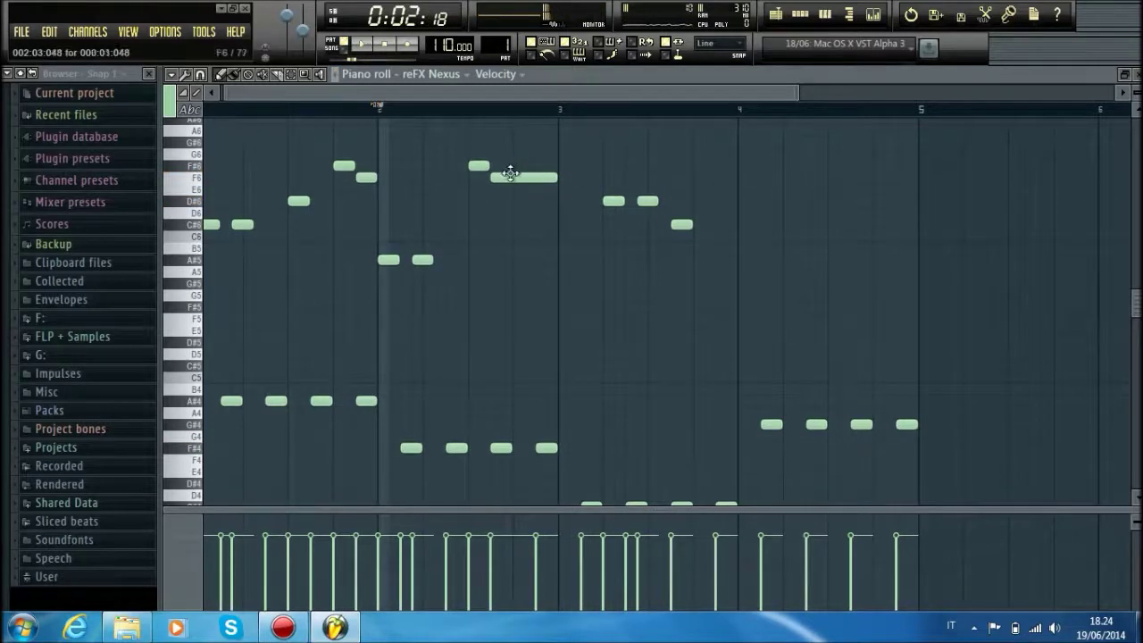
# Step: Shorten the long F6 so it fills only the last beat of bar 2, checking it with playback from bar 2
pyautogui.moveTo(567, 177); pyautogui.dragTo(556, 177)
pyautogui.press('space')
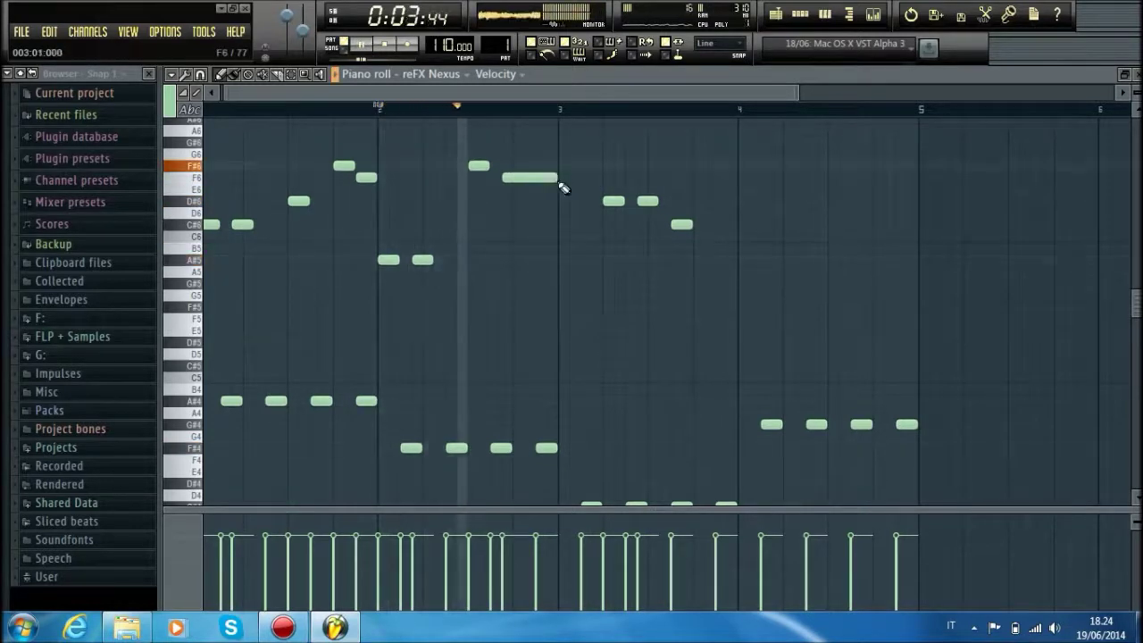
pyautogui.press('space')
pyautogui.moveTo(536, 176); pyautogui.dragTo(556, 178)
pyautogui.press('space')
pyautogui.press('space')
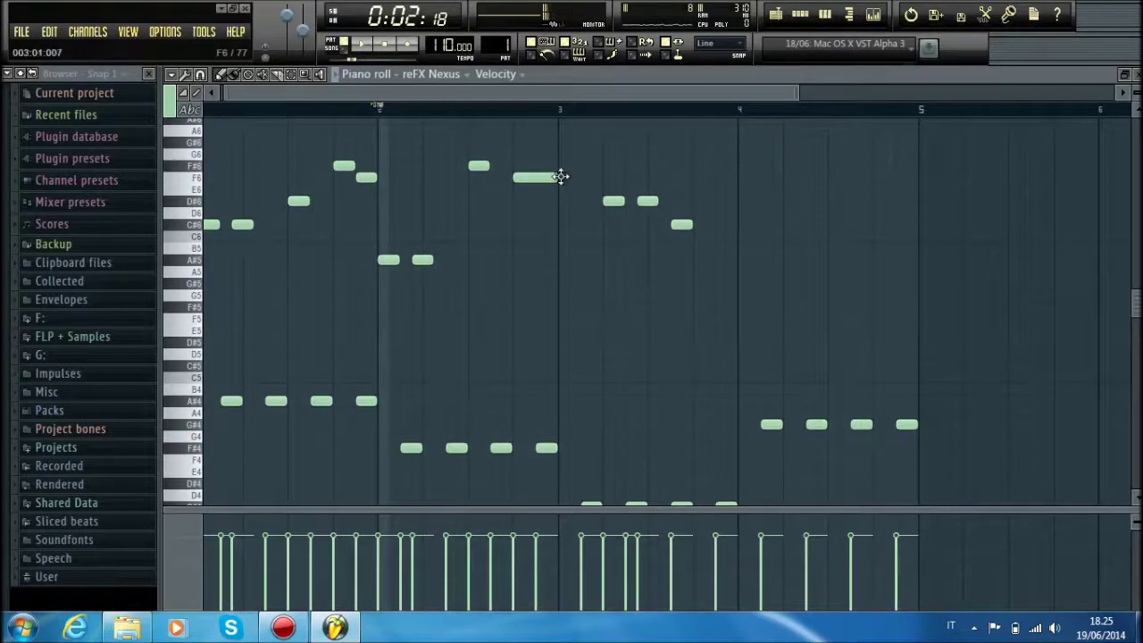
pyautogui.click(561, 176)
pyautogui.rightClick(568, 178)
pyautogui.press('space')
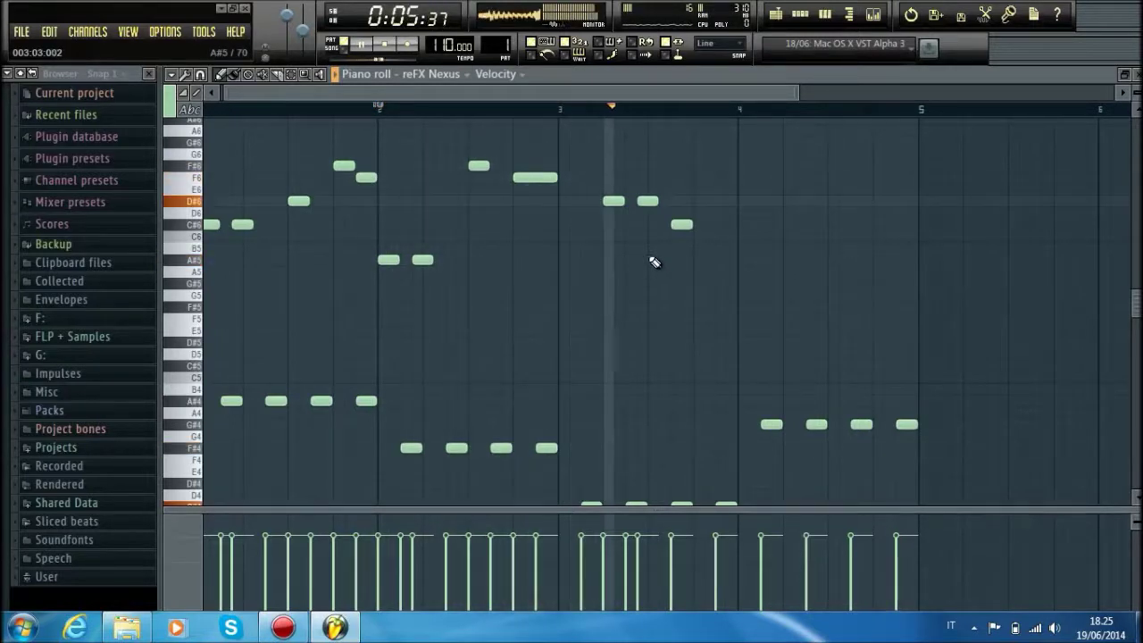
pyautogui.press('space')
# Step: Shift the second D#6 and the C#6 in bar 3 later, lengthen the C#6 to the bar's end, and listen
pyautogui.moveTo(614, 200)
pyautogui.mouseDown()
pyautogui.moveTo(614, 181)
pyautogui.moveTo(616, 207)
pyautogui.mouseUp()
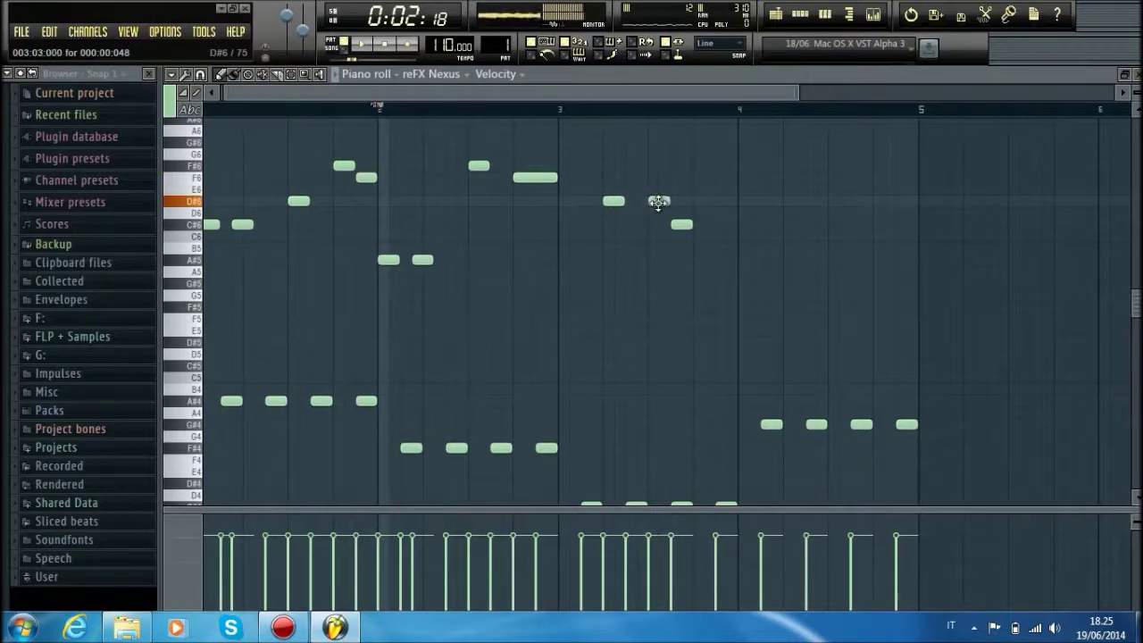
pyautogui.moveTo(681, 224); pyautogui.dragTo(702, 224)
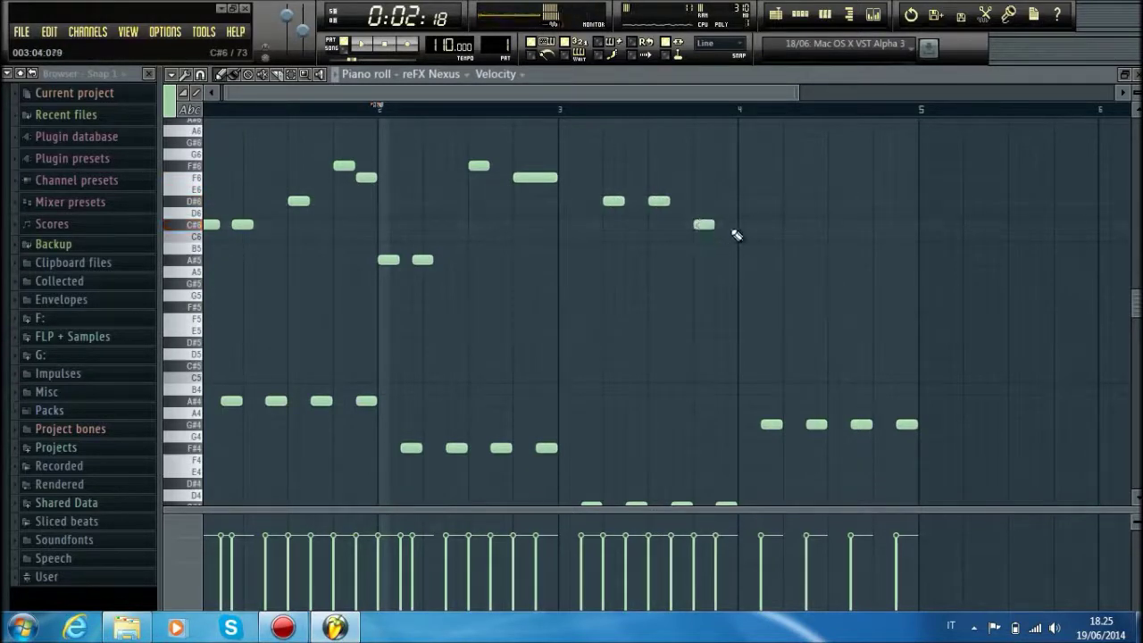
pyautogui.moveTo(714, 224); pyautogui.dragTo(731, 225)
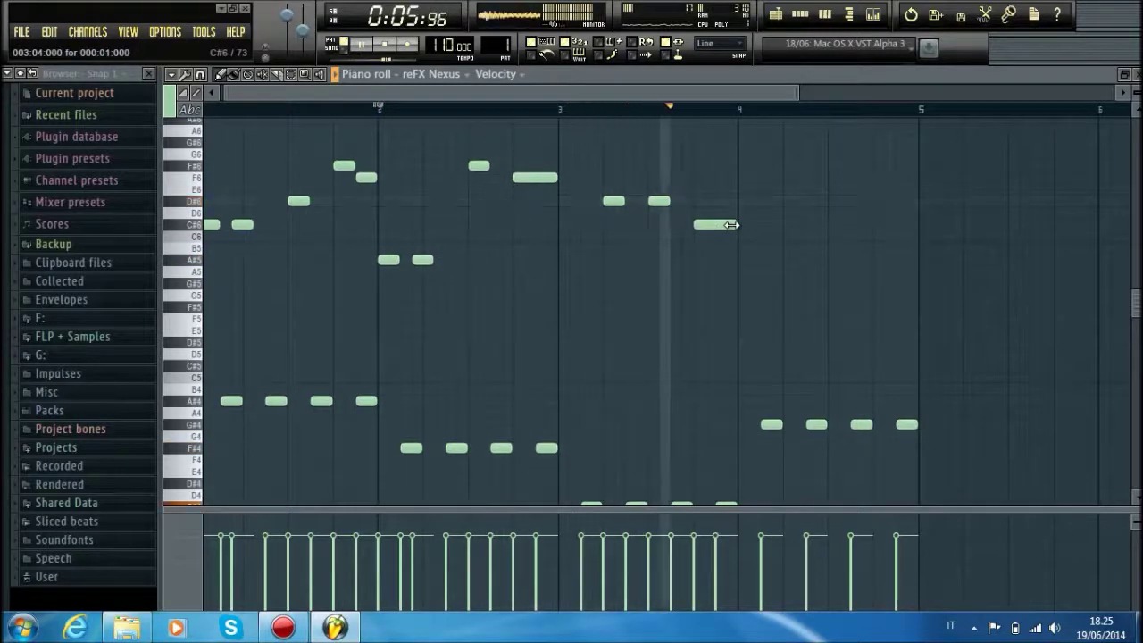
pyautogui.press('space')
# Step: Move the second D#6 in bar 3 earlier, replace the long C#6 with two short ones, and audition the change
pyautogui.click(669, 203)
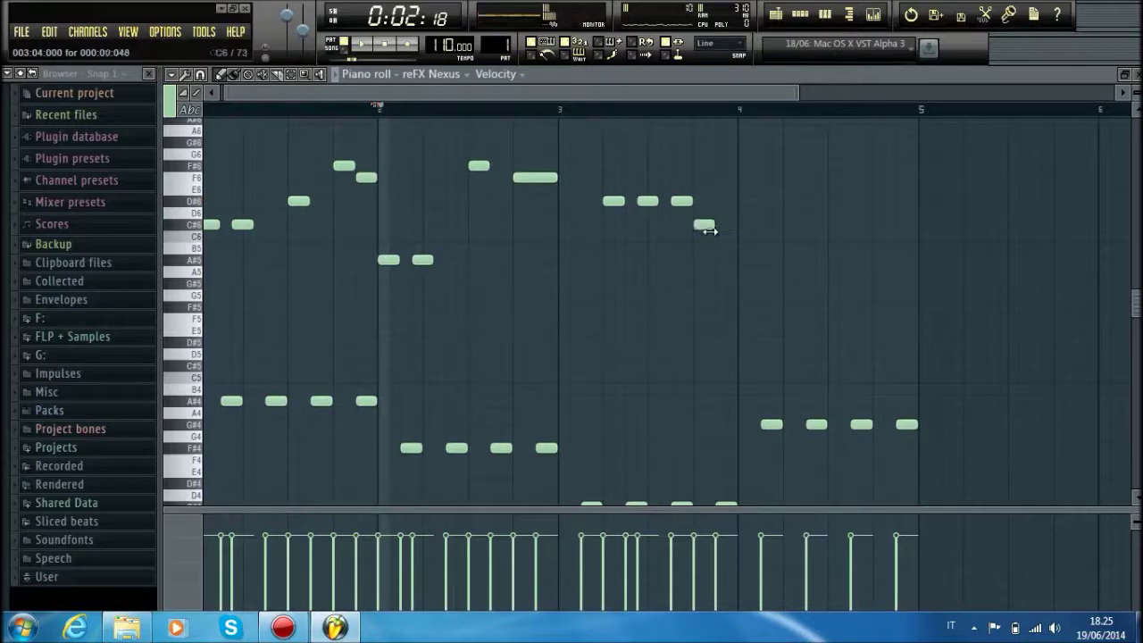
pyautogui.click(724, 226)
pyautogui.press('space')
pyautogui.rightClick(682, 200)
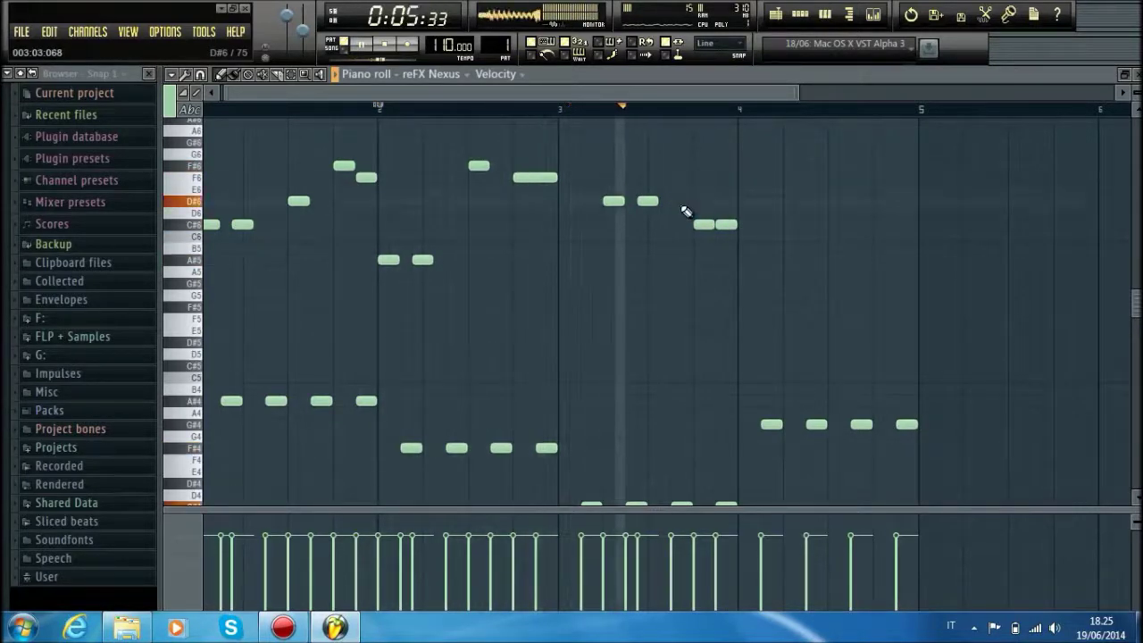
pyautogui.press('space')
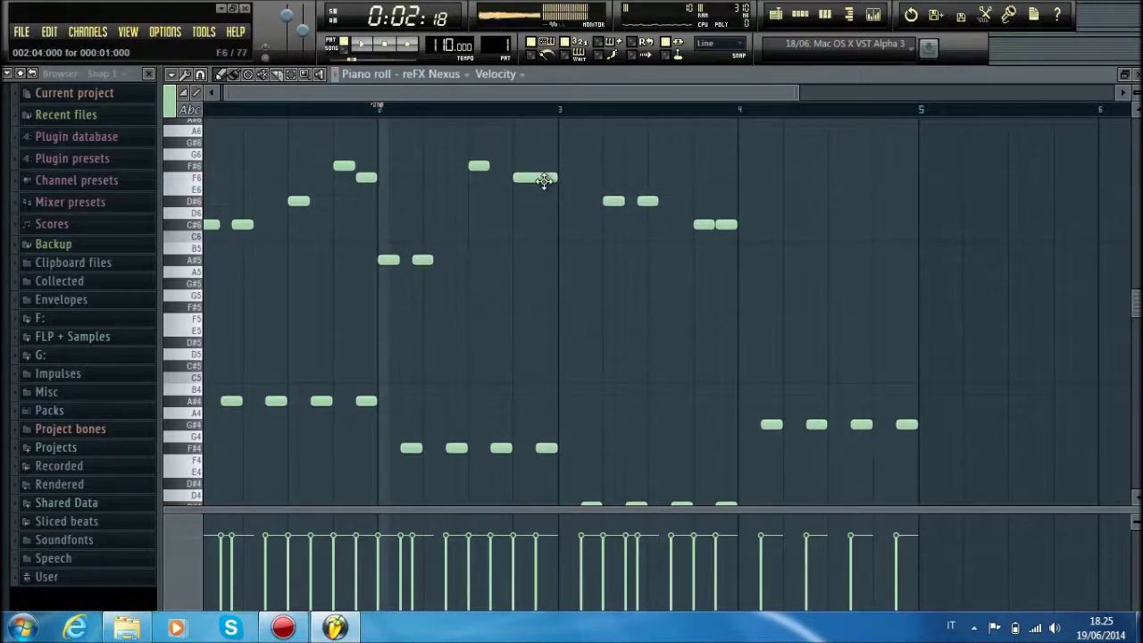
# Step: Lower the first D#6 in bar 3 to C#6 and delete the melody notes after it in that bar
pyautogui.press('space')
pyautogui.moveTo(611, 201); pyautogui.dragTo(612, 224)
pyautogui.press('space')
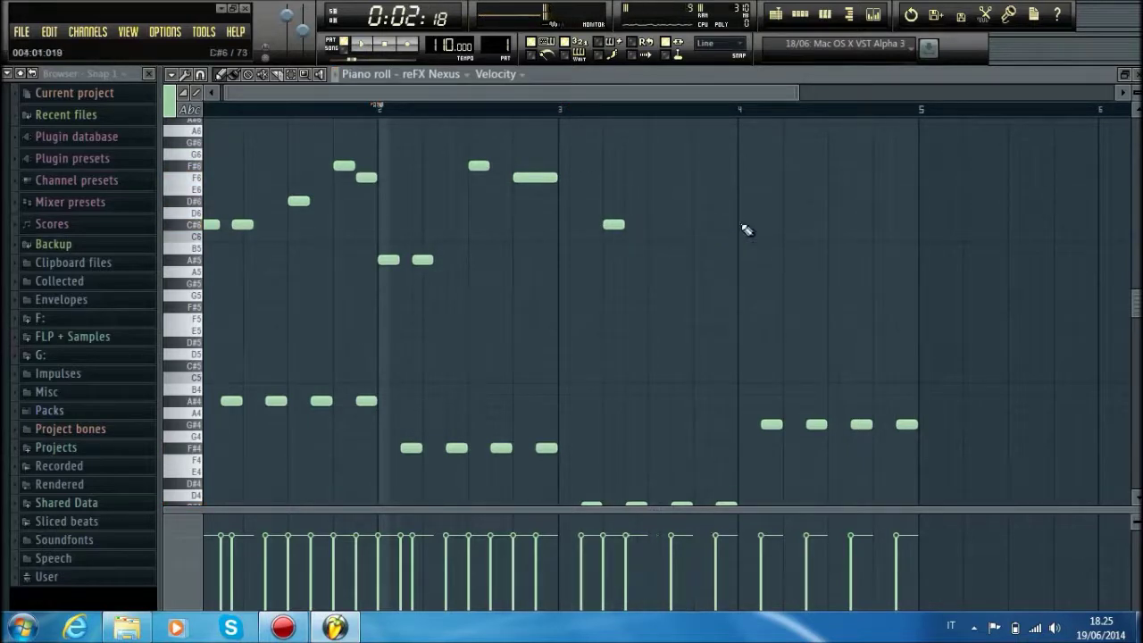
# Step: Continue the bar 3 melody with C#6, D#6 and F#6 notes, and play it from bar 2
pyautogui.click(649, 223)
pyautogui.click(695, 202)
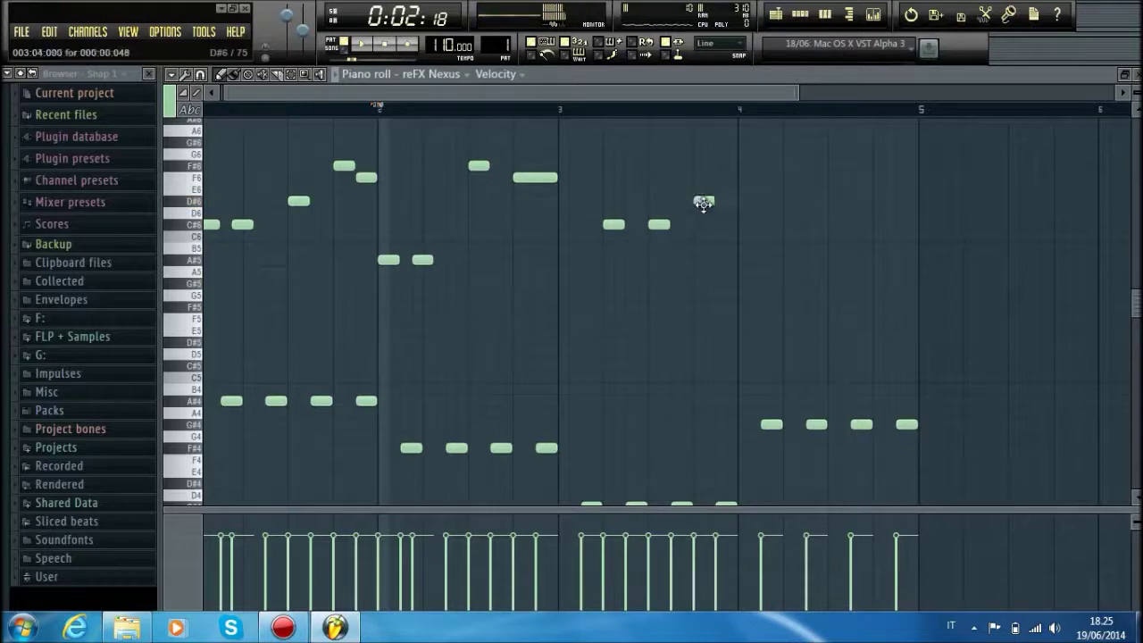
pyautogui.click(727, 180)
pyautogui.moveTo(734, 178); pyautogui.dragTo(725, 165)
pyautogui.press('space')
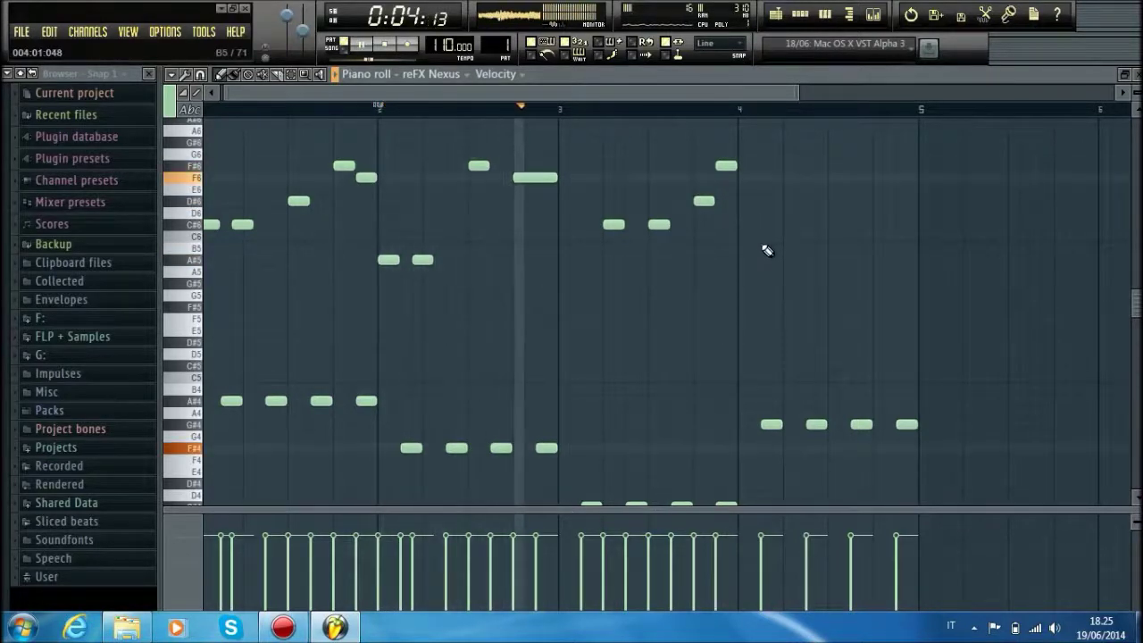
pyautogui.press('space')
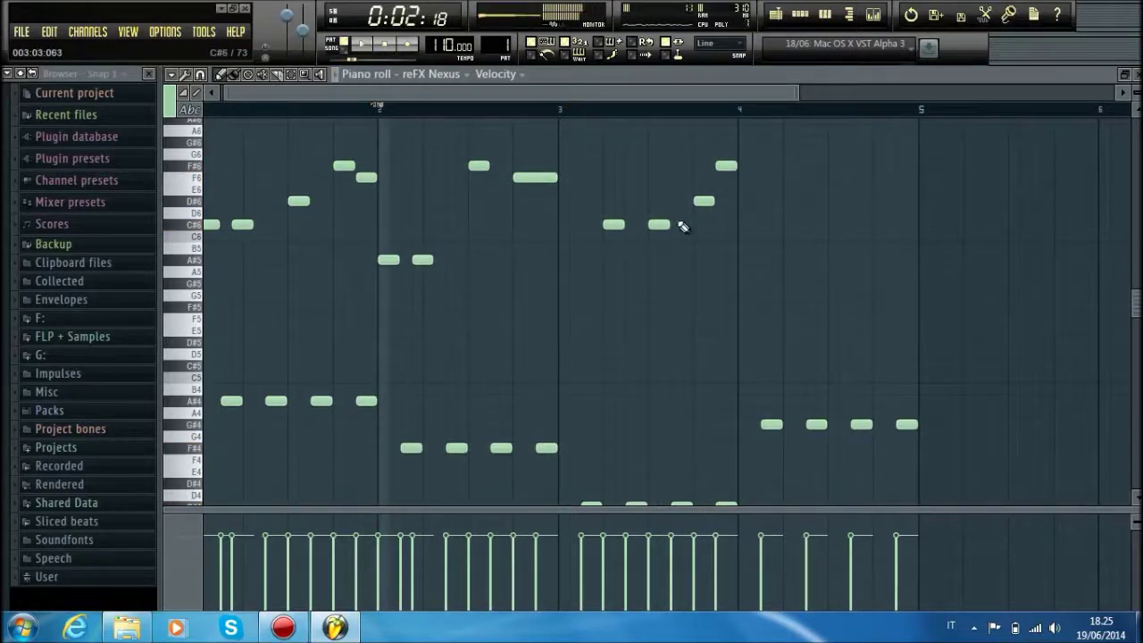
# Step: Replace the D#6 and F#6 in bar 3 with a third C#6 placed just before the last beat, and listen
pyautogui.press('space')
pyautogui.moveTo(656, 225); pyautogui.dragTo(703, 224)
pyautogui.rightClick(705, 202)
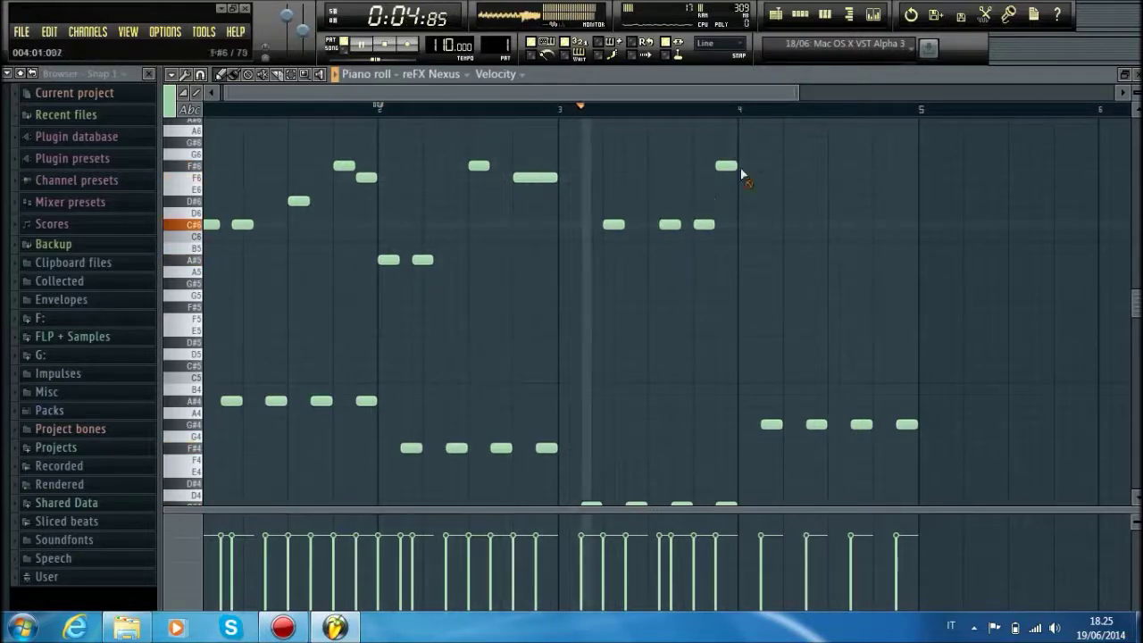
pyautogui.press('space')
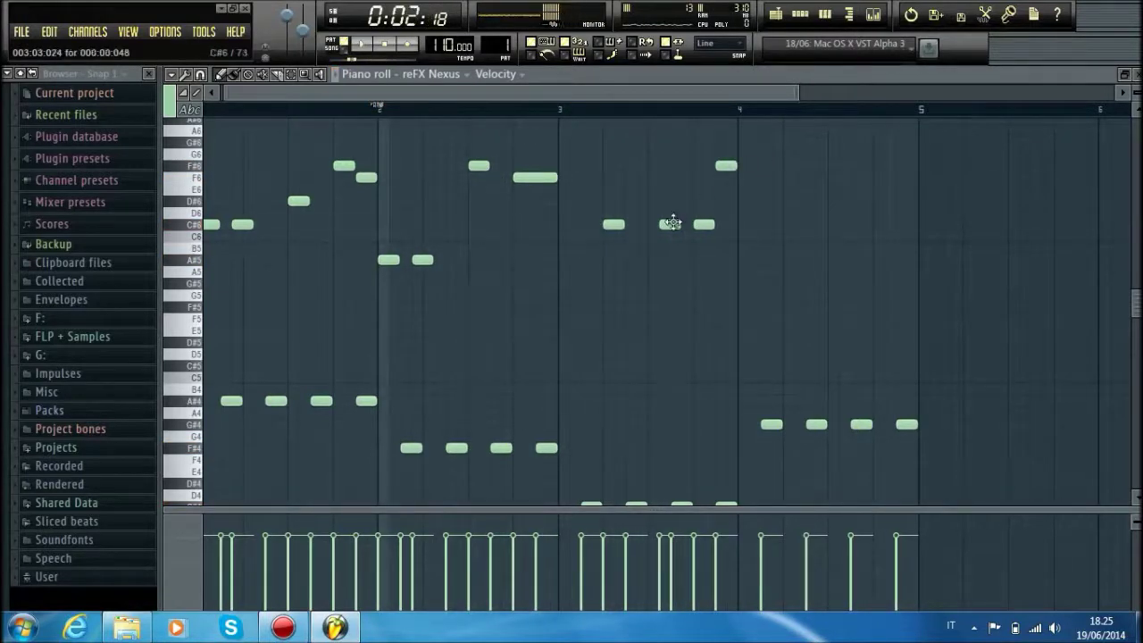
pyautogui.press('space')
pyautogui.moveTo(704, 224); pyautogui.dragTo(693, 224)
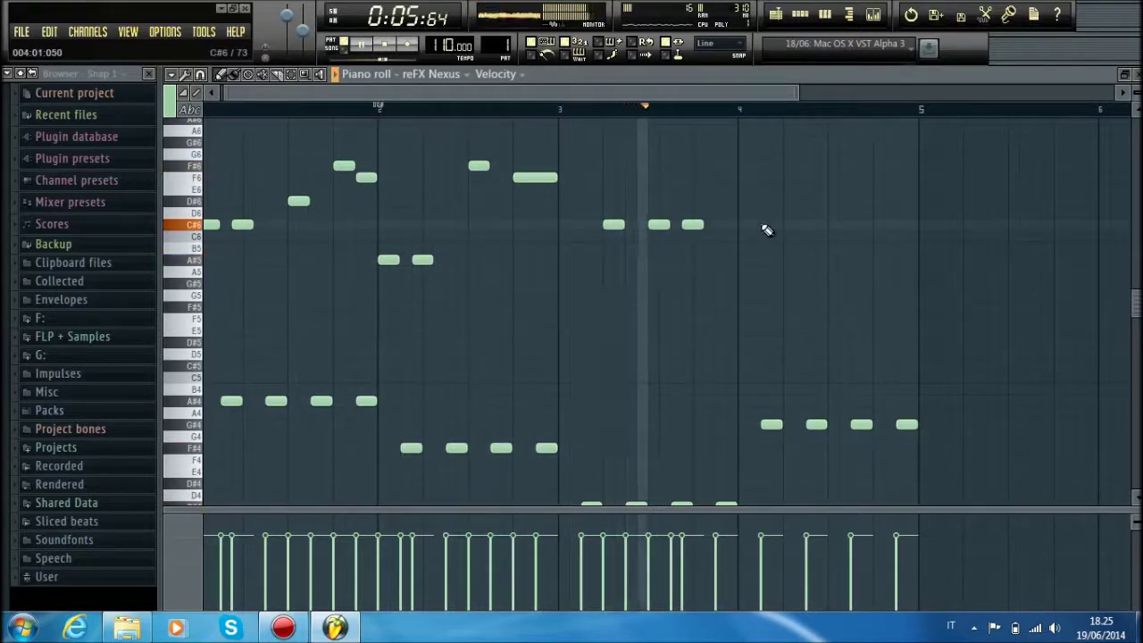
pyautogui.press('space')
# Step: Add a C#6 at the end of bar 3 and a rising D#6, F6, F#6, G#6 line across bar 4
pyautogui.click(718, 224)
pyautogui.click(739, 201)
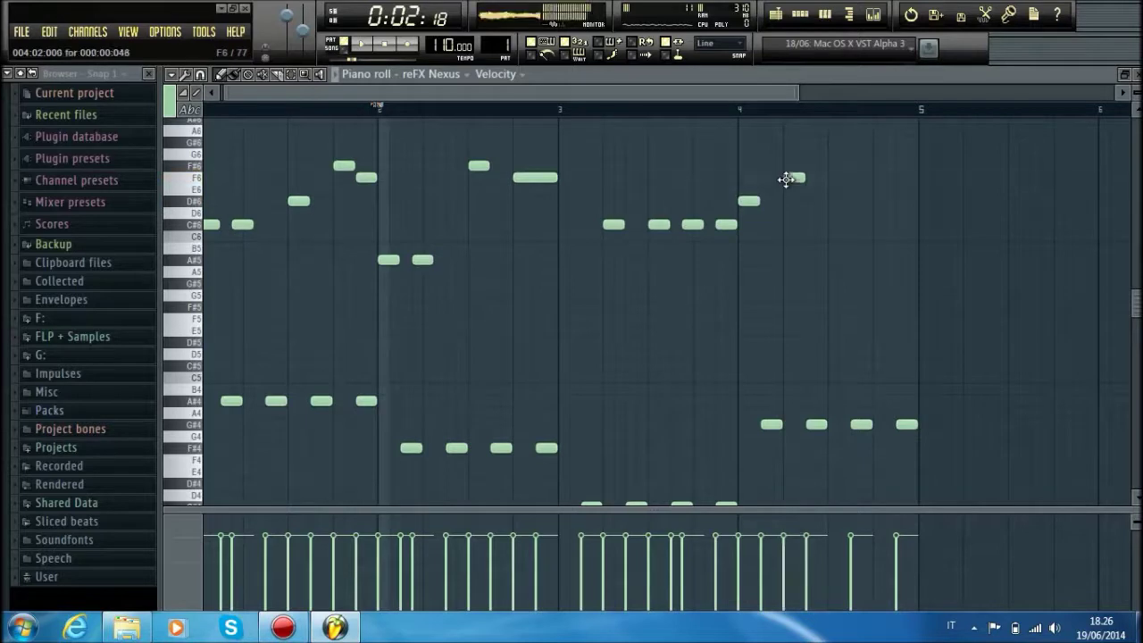
pyautogui.click(795, 177)
pyautogui.click(819, 165)
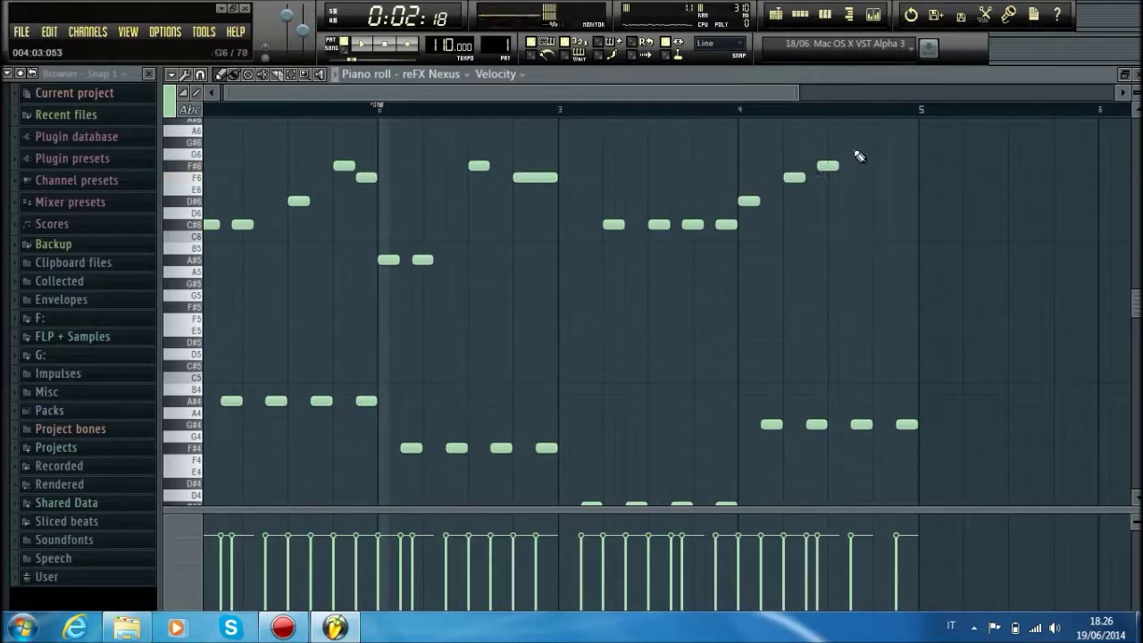
pyautogui.moveTo(855, 150); pyautogui.dragTo(854, 135)
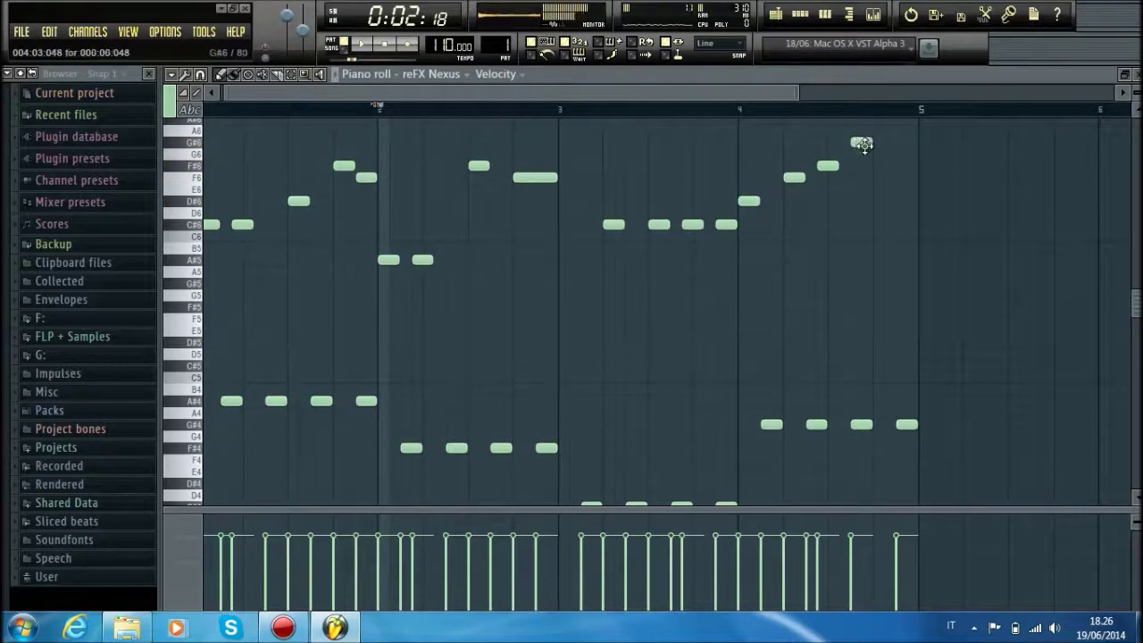
pyautogui.rightClick(884, 165)
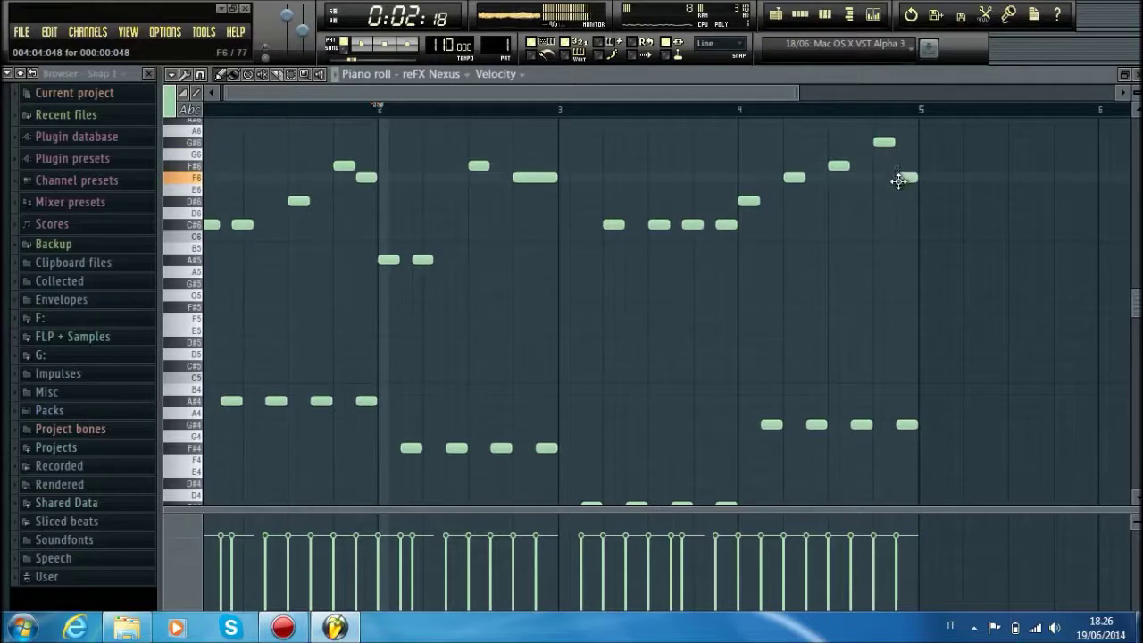
# Step: Try F6 and A#5 as the last melody note of bar 4 during playback
pyautogui.scroll(3, 871, 253)
pyautogui.hscroll(1, 856, 253)
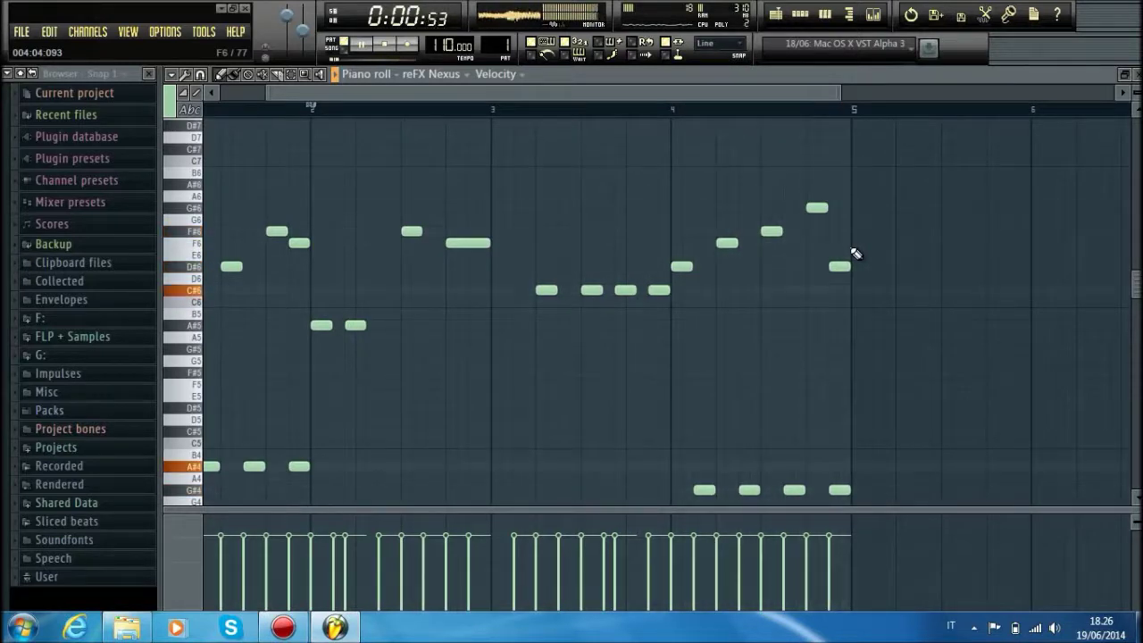
pyautogui.moveTo(837, 269); pyautogui.dragTo(838, 242)
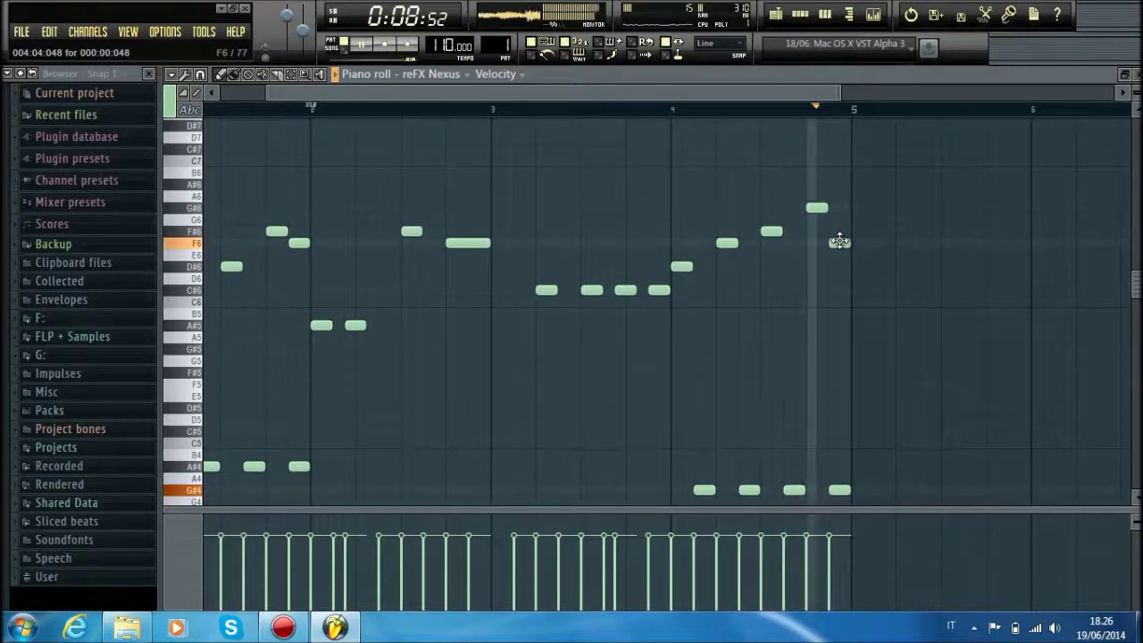
pyautogui.hscroll(-3, 840, 241)
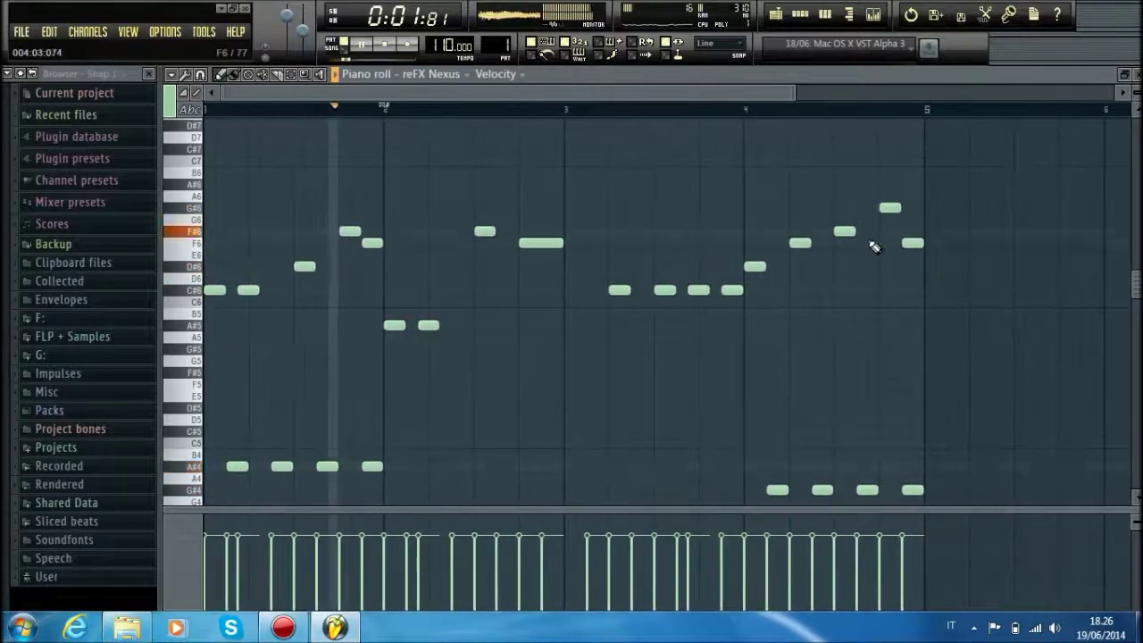
pyautogui.moveTo(910, 241); pyautogui.dragTo(911, 325)
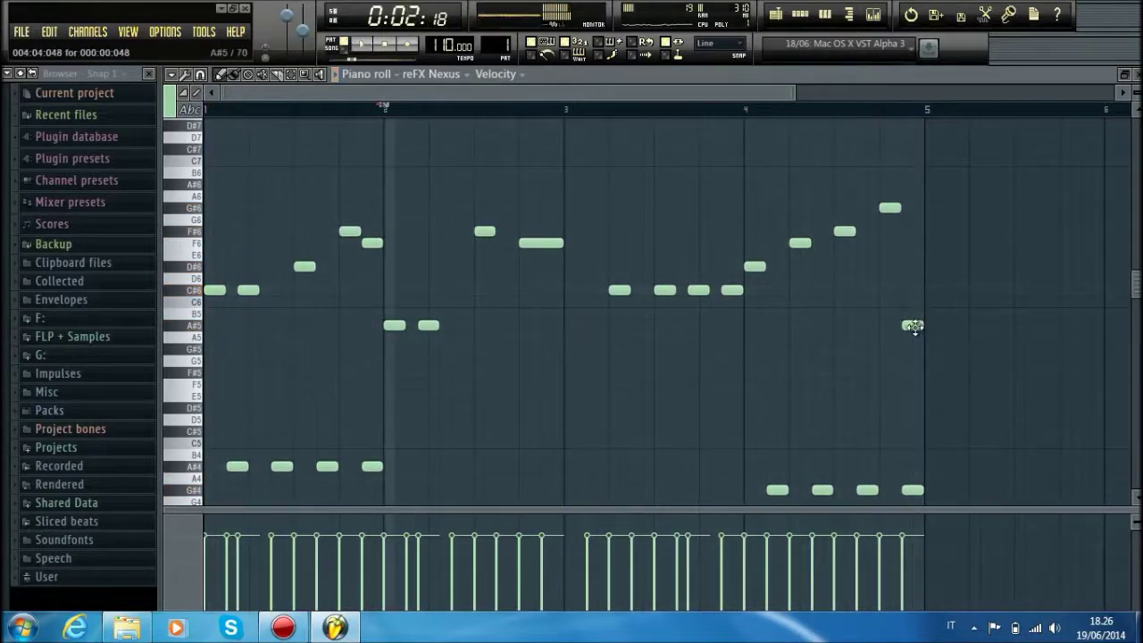
# Step: Replace the last melody note of bar 4 with a D#6 and play back from bar 4
pyautogui.scroll(-2, 650, 110)
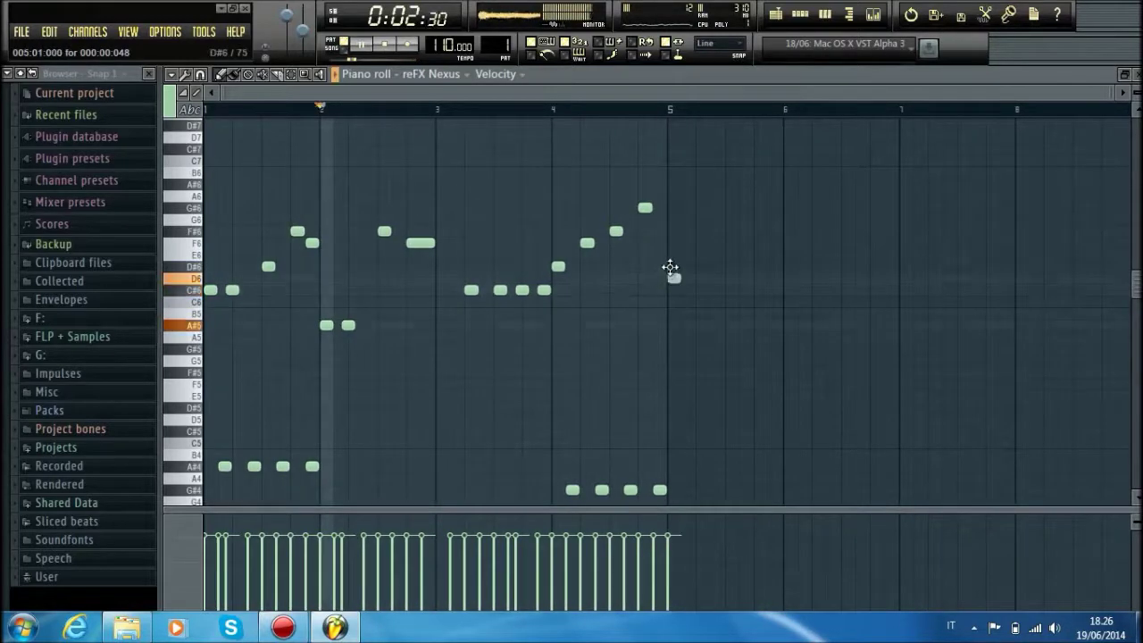
pyautogui.moveTo(669, 270); pyautogui.dragTo(661, 264)
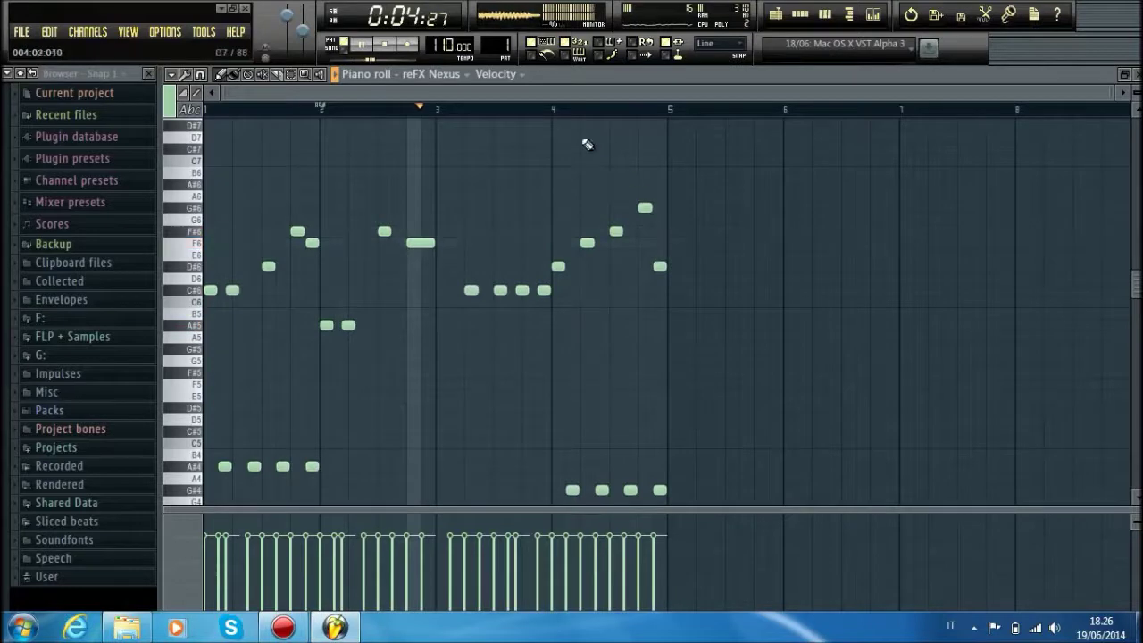
pyautogui.click(553, 109)
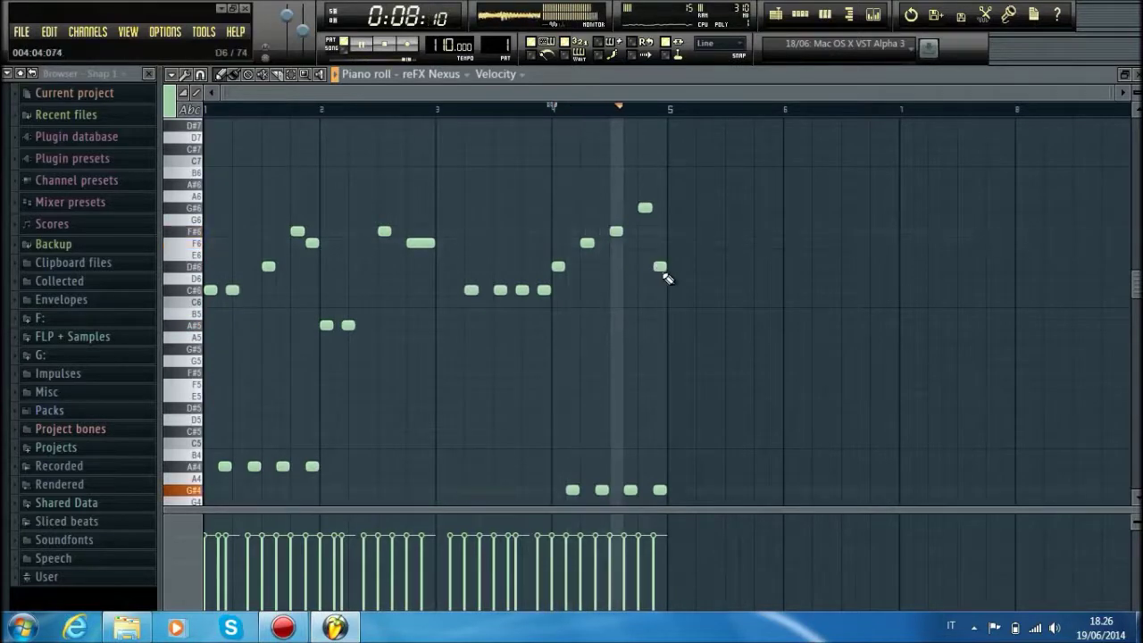
# Step: Replace the D#6 at the end of bar 4 with an F6
pyautogui.rightClick(661, 265)
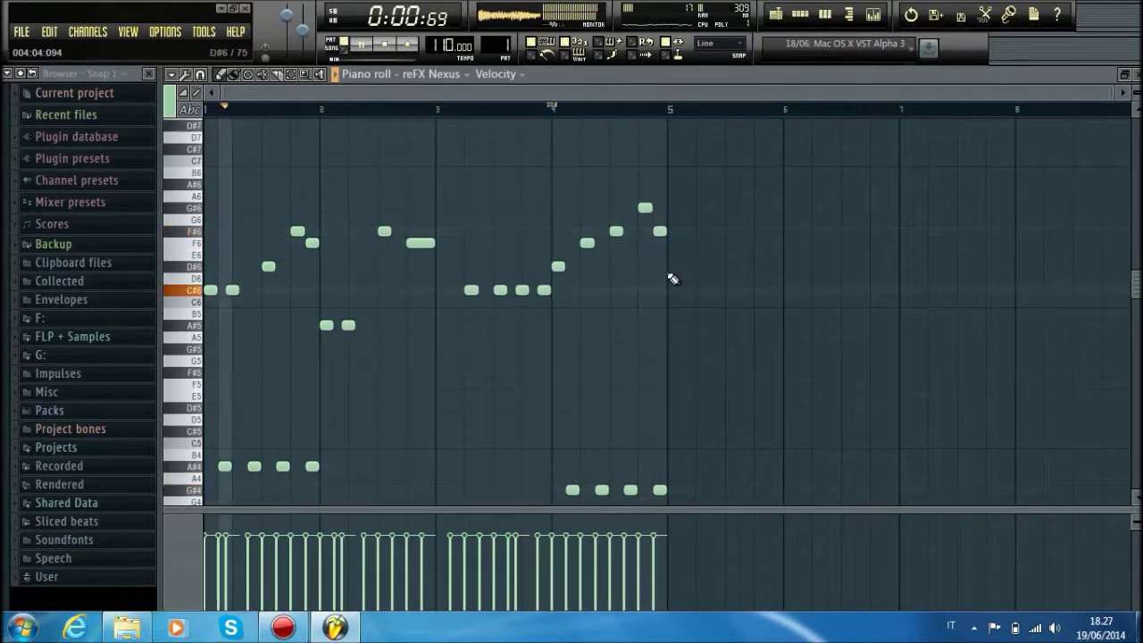
pyautogui.scroll(2, 673, 113)
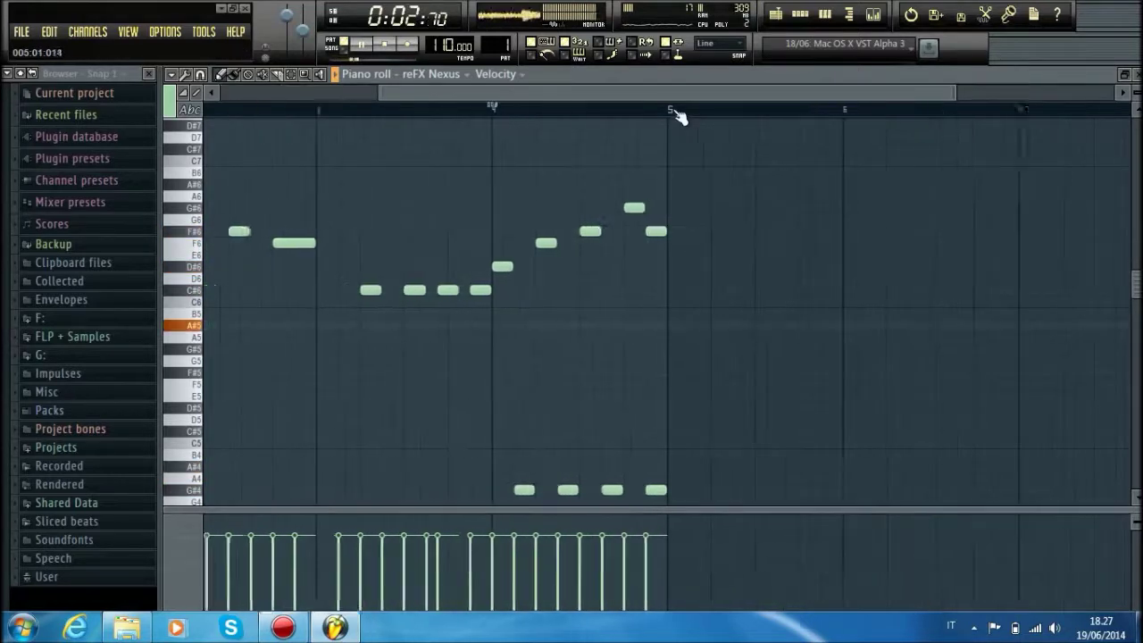
pyautogui.moveTo(656, 231); pyautogui.dragTo(653, 244)
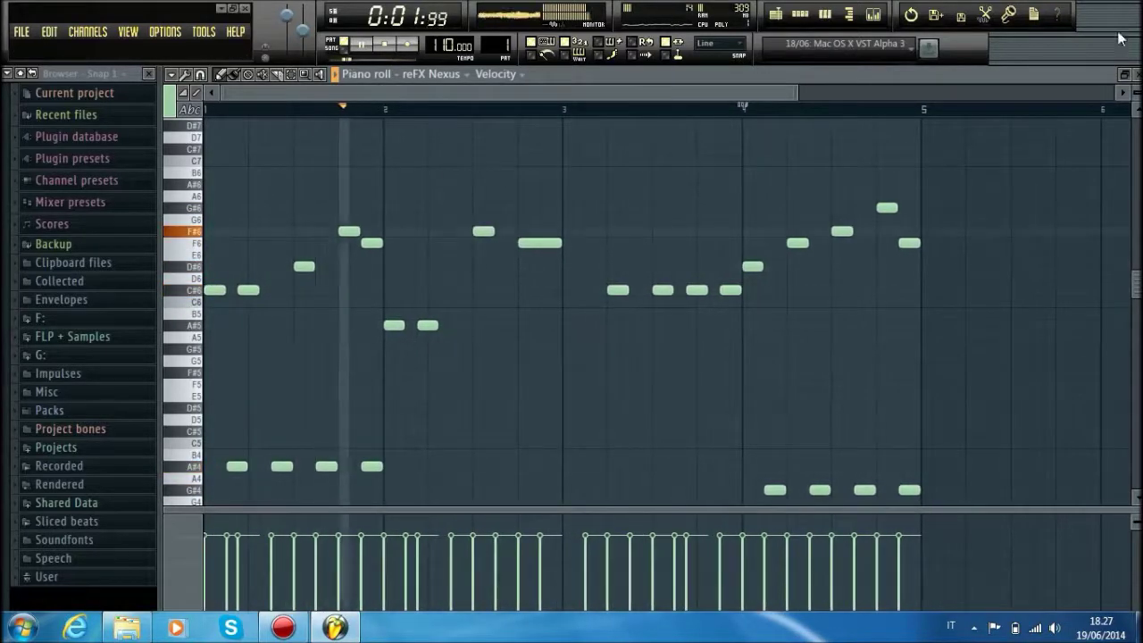
# Step: Close the piano roll and place Pattern 1 on Track 2 of the playlist, starting at bar 1
pyautogui.click(1136, 75)
pyautogui.click(725, 168)
pyautogui.moveTo(725, 168); pyautogui.dragTo(685, 227)
pyautogui.moveTo(705, 189); pyautogui.dragTo(668, 213)
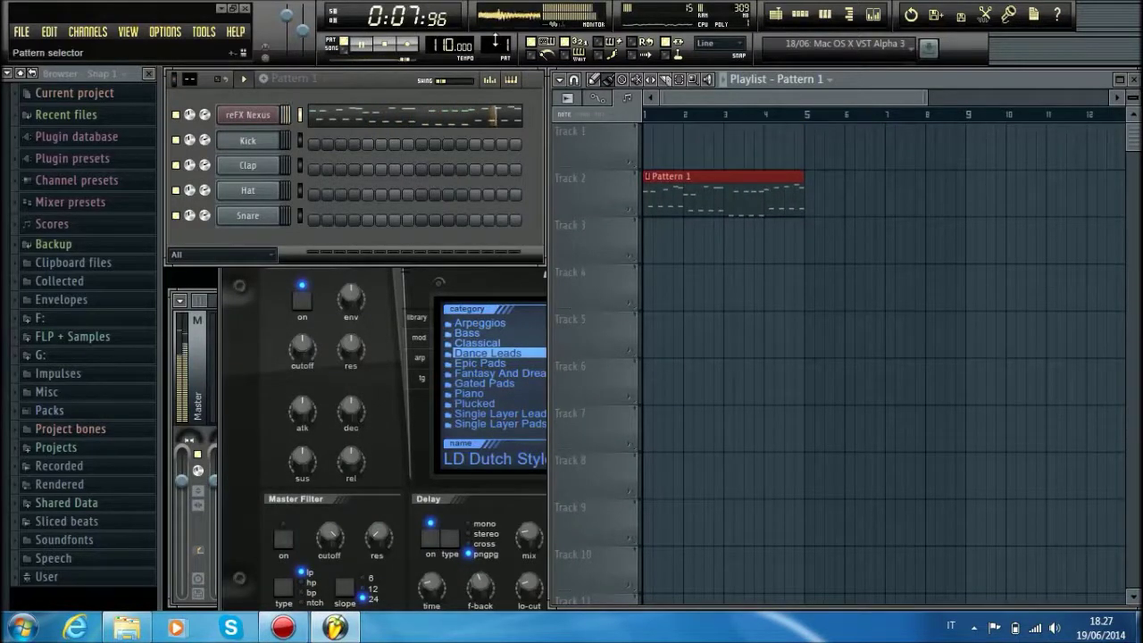
# Step: Clone the reFX Nexus channel and copy all the notes from the original channel's piano roll
pyautogui.rightClick(238, 116)
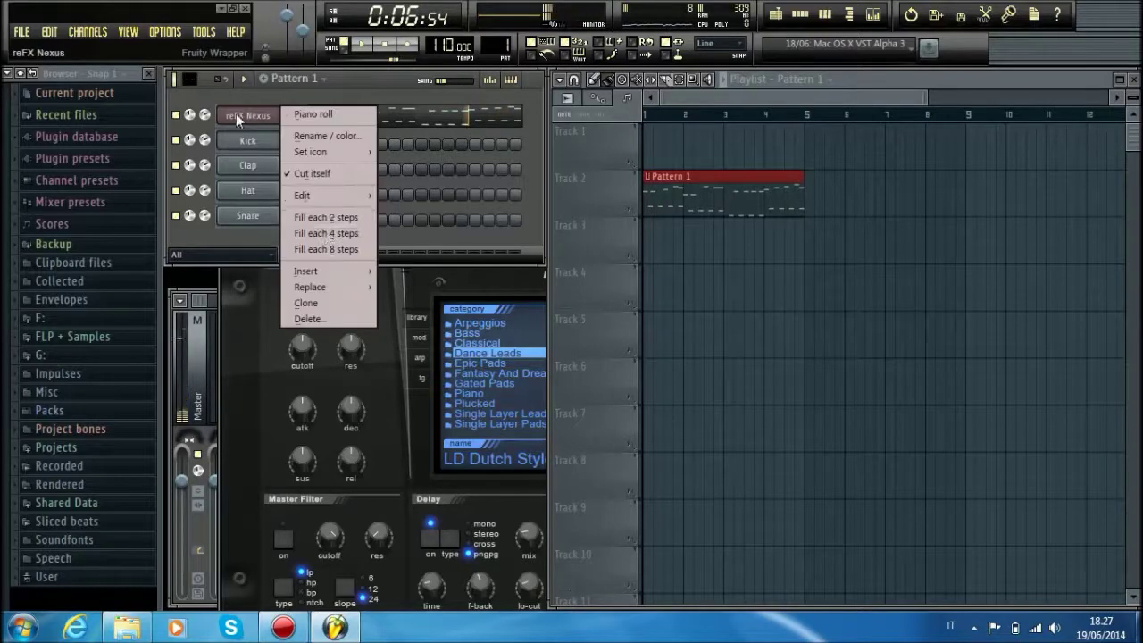
pyautogui.click(323, 304)
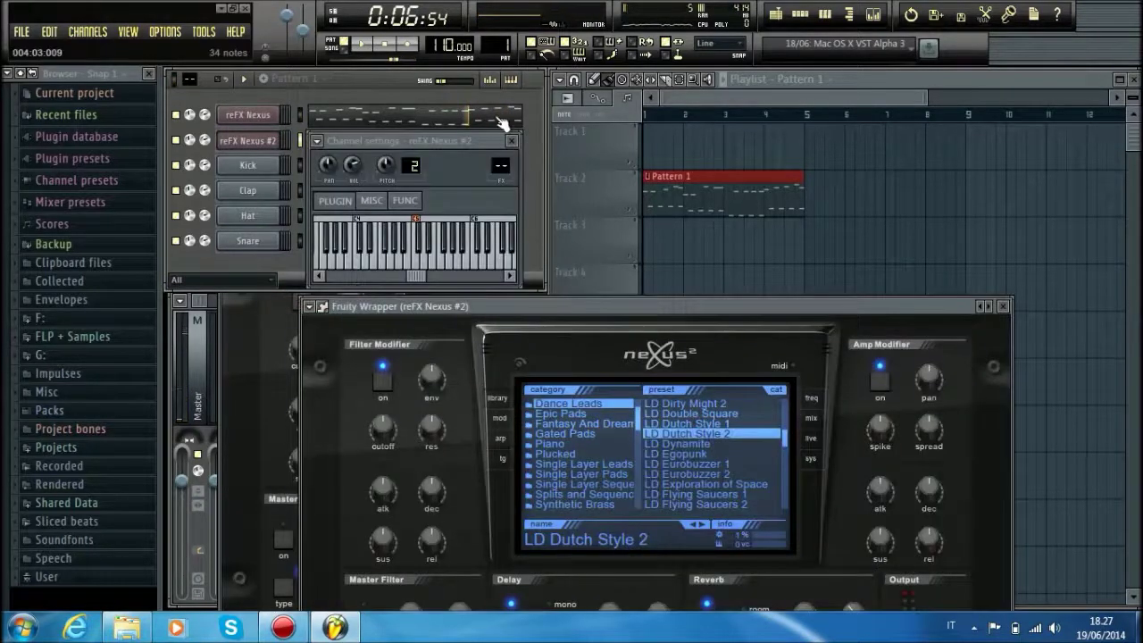
pyautogui.click(501, 120)
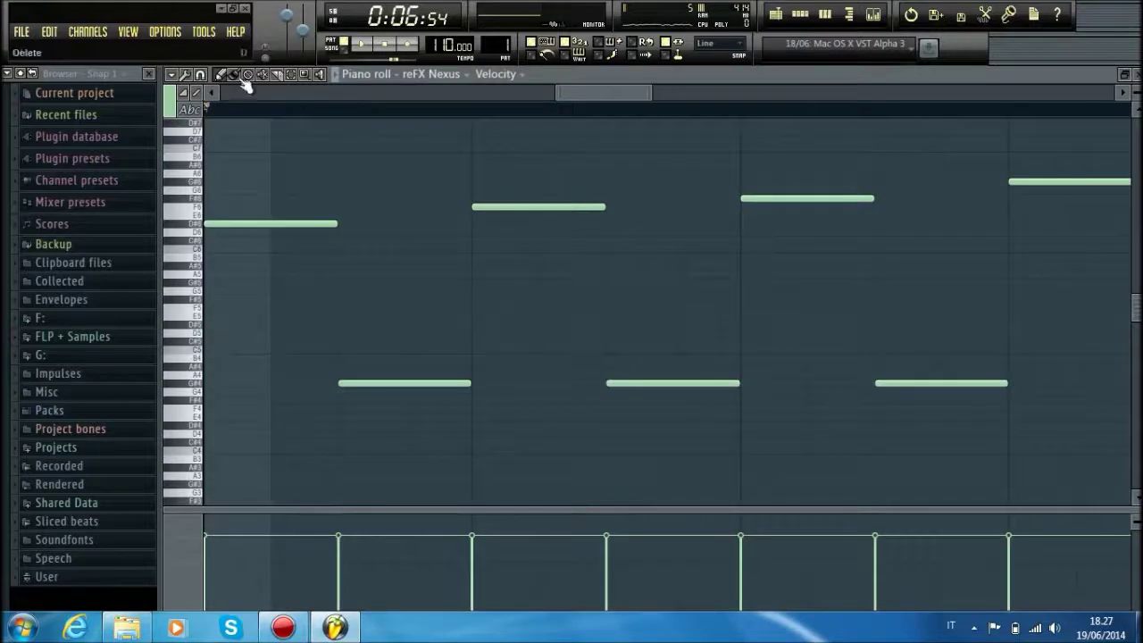
pyautogui.click(176, 77)
pyautogui.moveTo(195, 106)
pyautogui.click(297, 125)
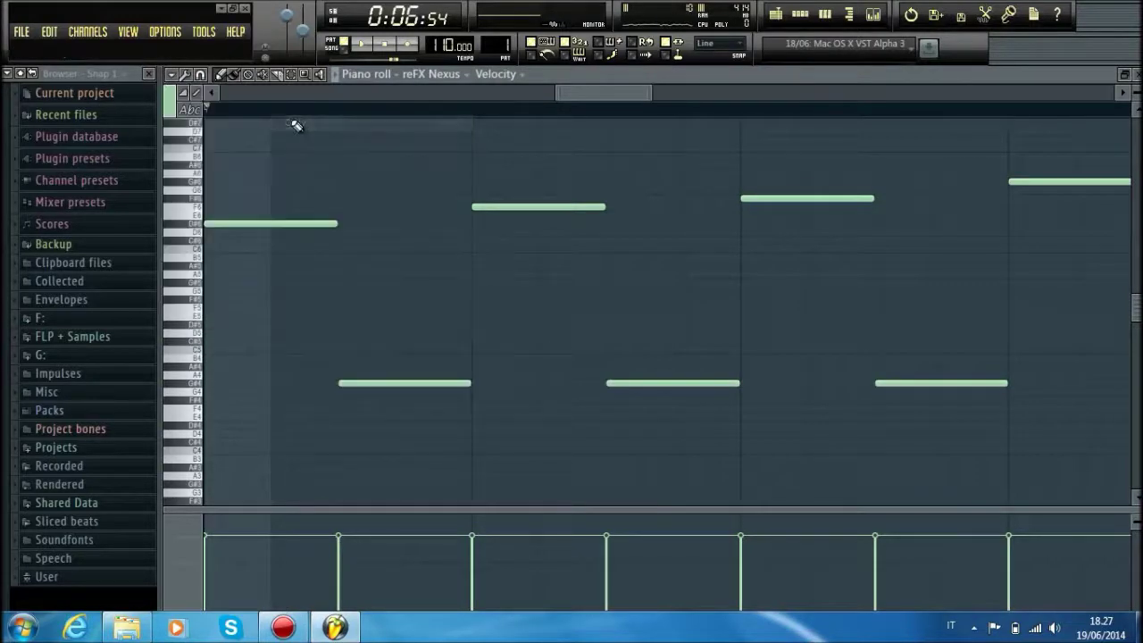
pyautogui.press('Escape')
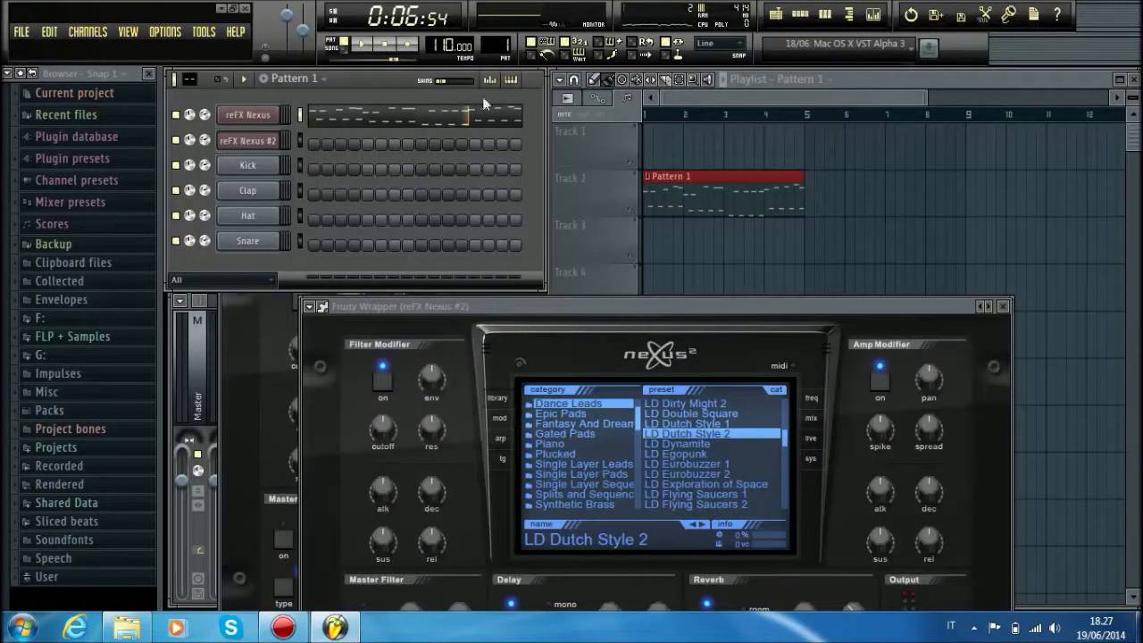
# Step: Switch reFX Nexus #2 to the Piano category and audition presets, ending on PN Distorted Piano Strings
pyautogui.click(579, 442)
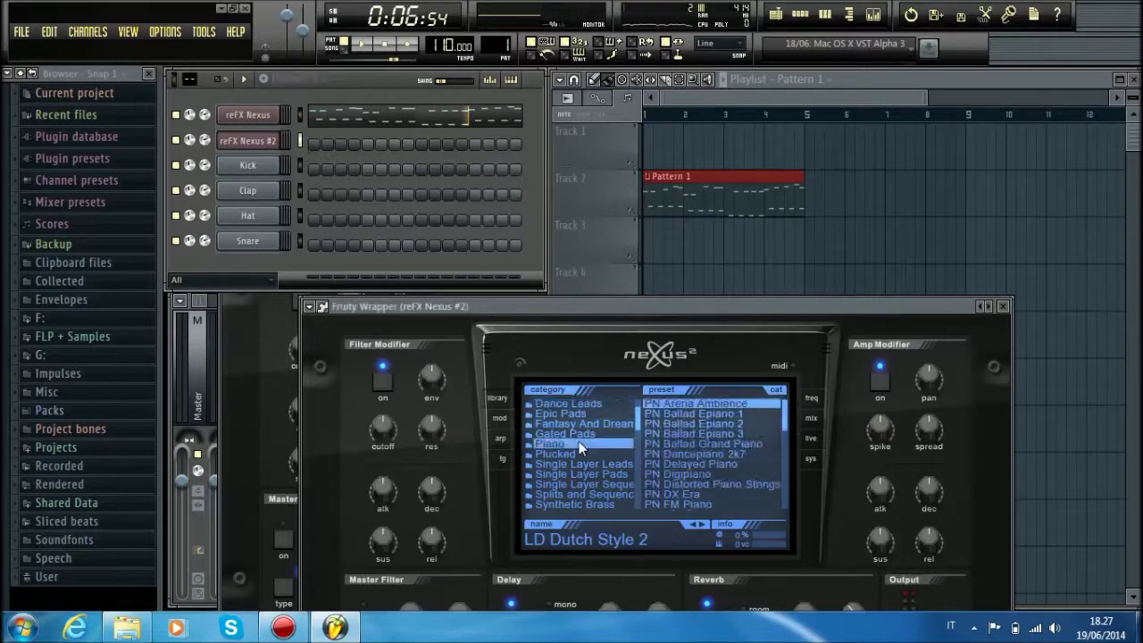
pyautogui.click(705, 432)
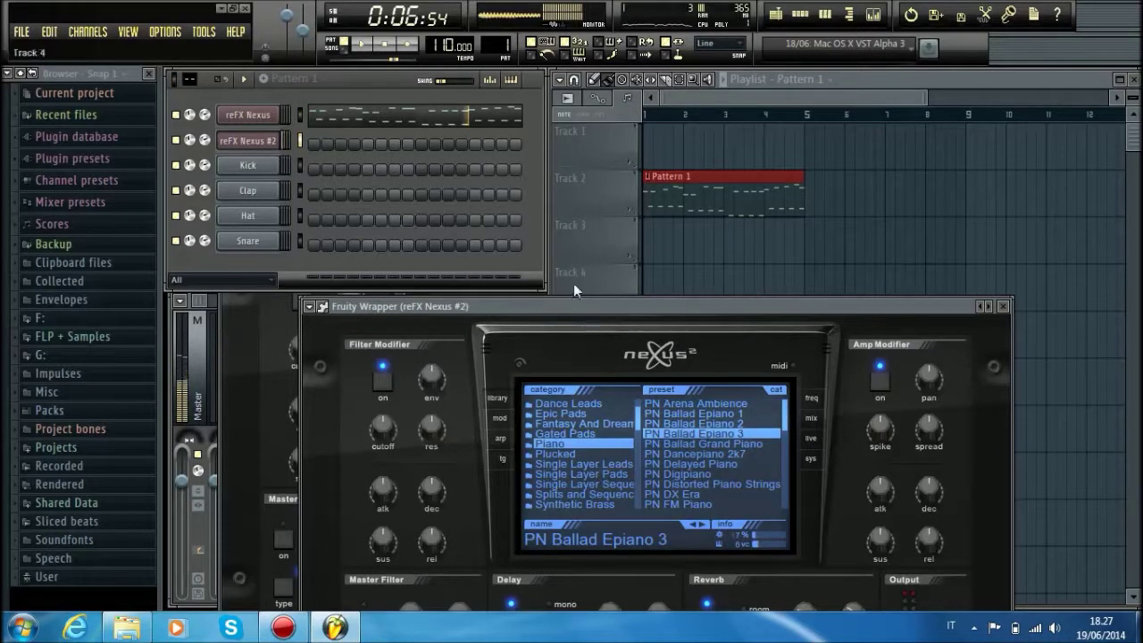
pyautogui.click(697, 404)
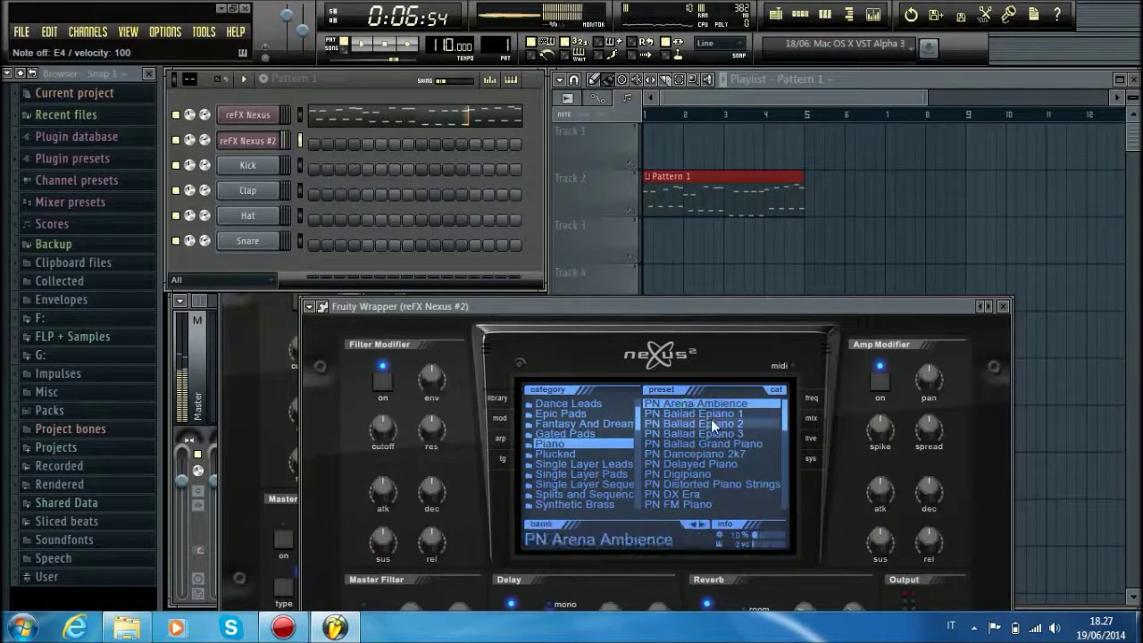
pyautogui.click(697, 494)
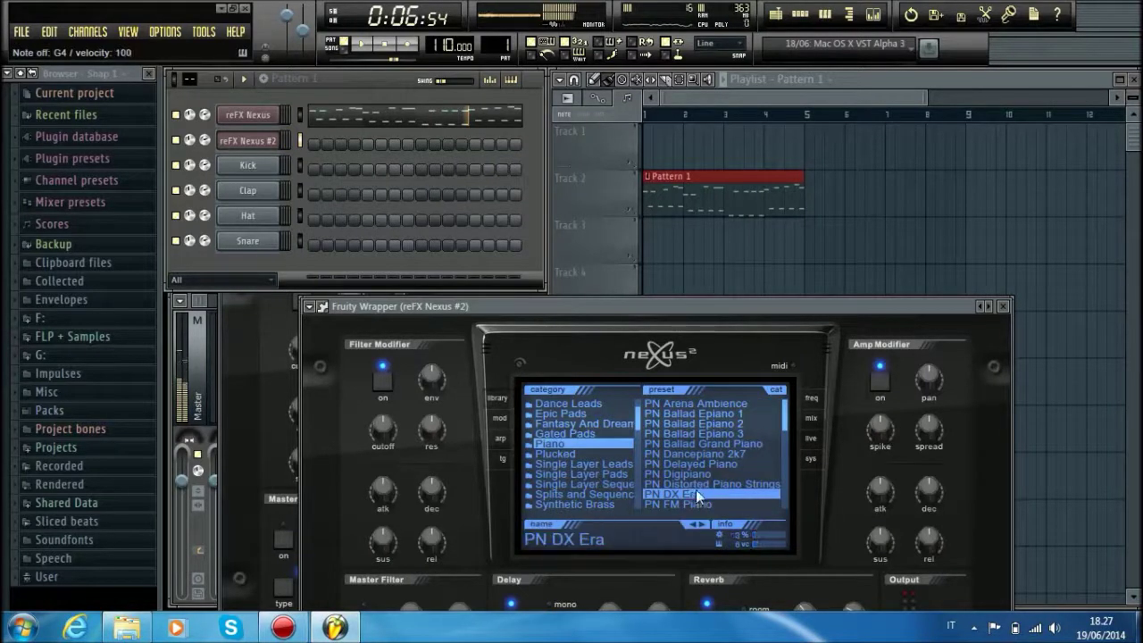
pyautogui.click(696, 484)
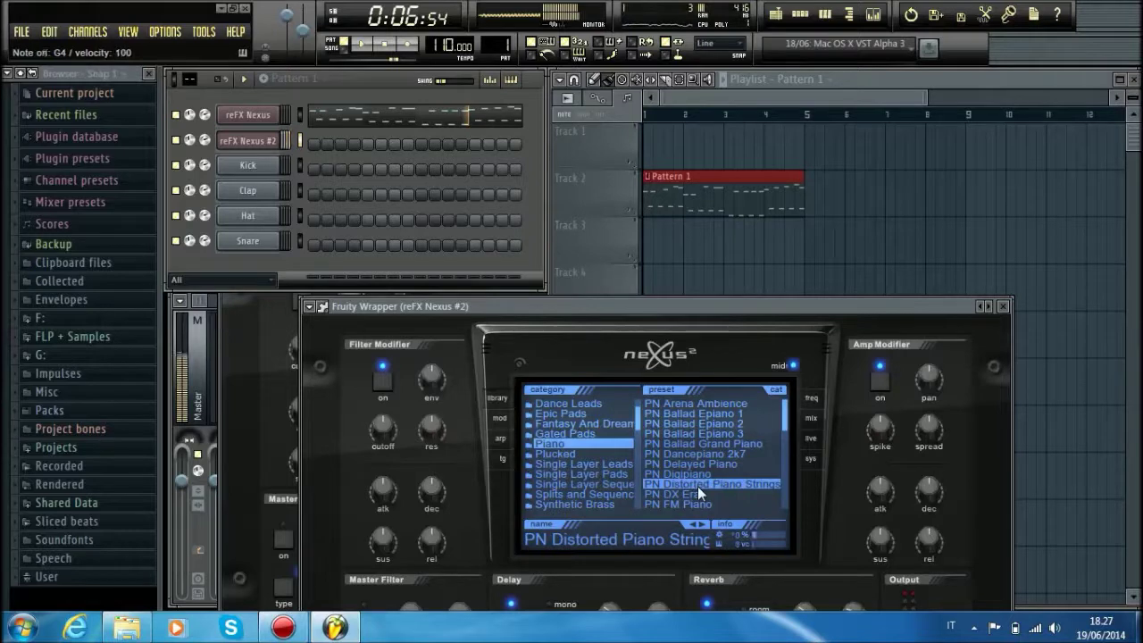
# Step: Paste the copied melody and off-beat notes into the piano roll of reFX Nexus #2
pyautogui.rightClick(274, 145)
pyautogui.click(291, 140)
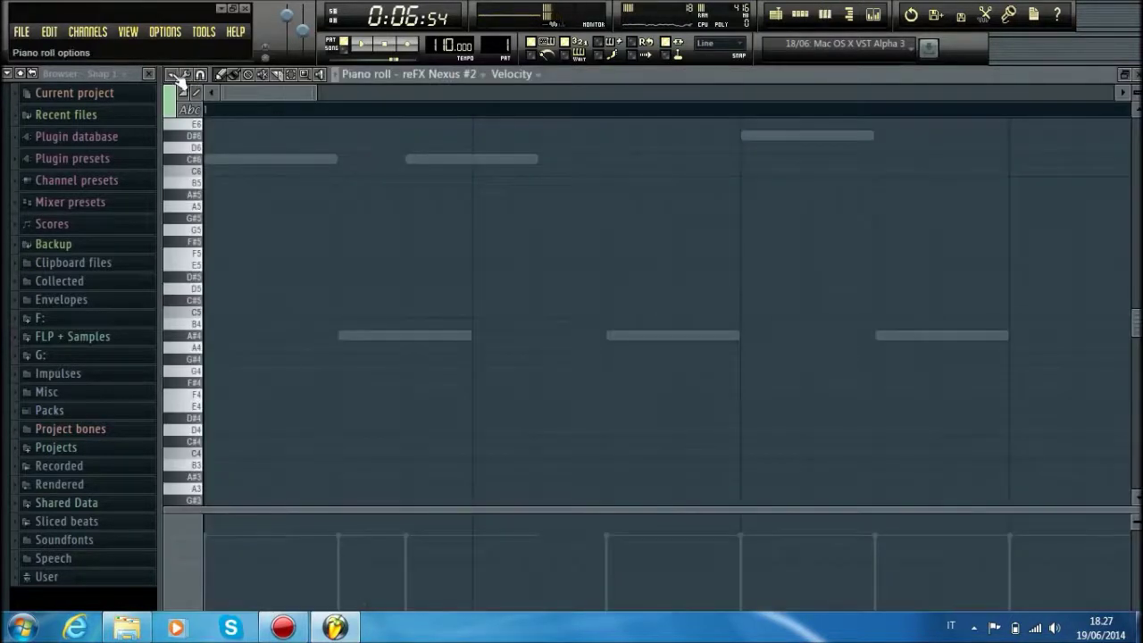
pyautogui.click(173, 75)
pyautogui.moveTo(241, 104)
pyautogui.click(304, 135)
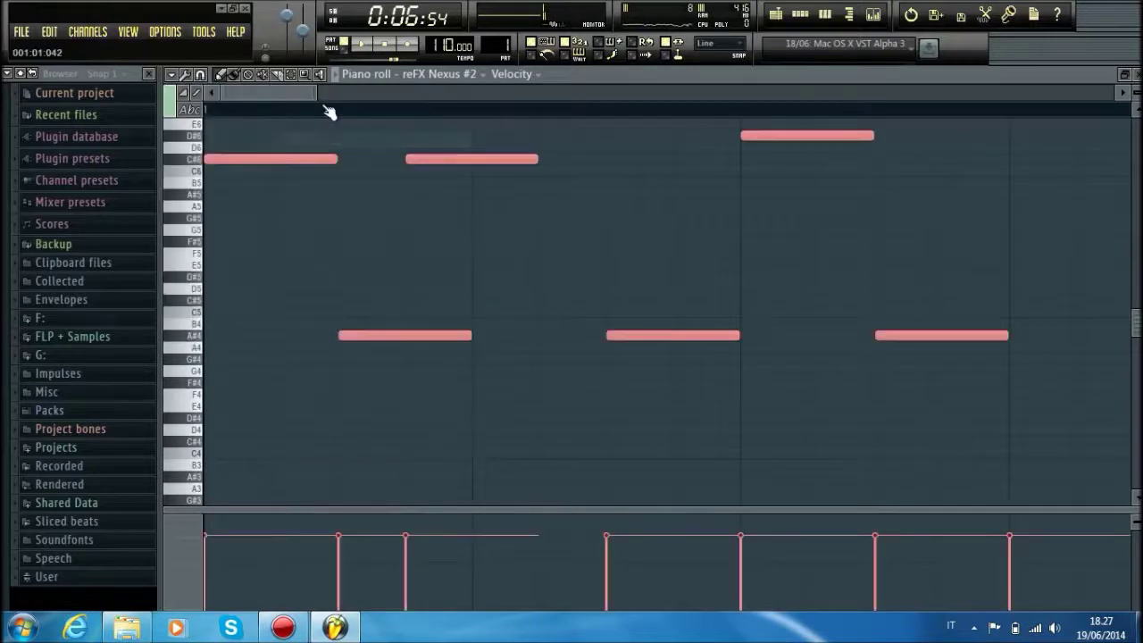
# Step: Play back and review the pasted four-bar notes, and close the piano roll
pyautogui.scroll(-3, 328, 112)
pyautogui.press('space')
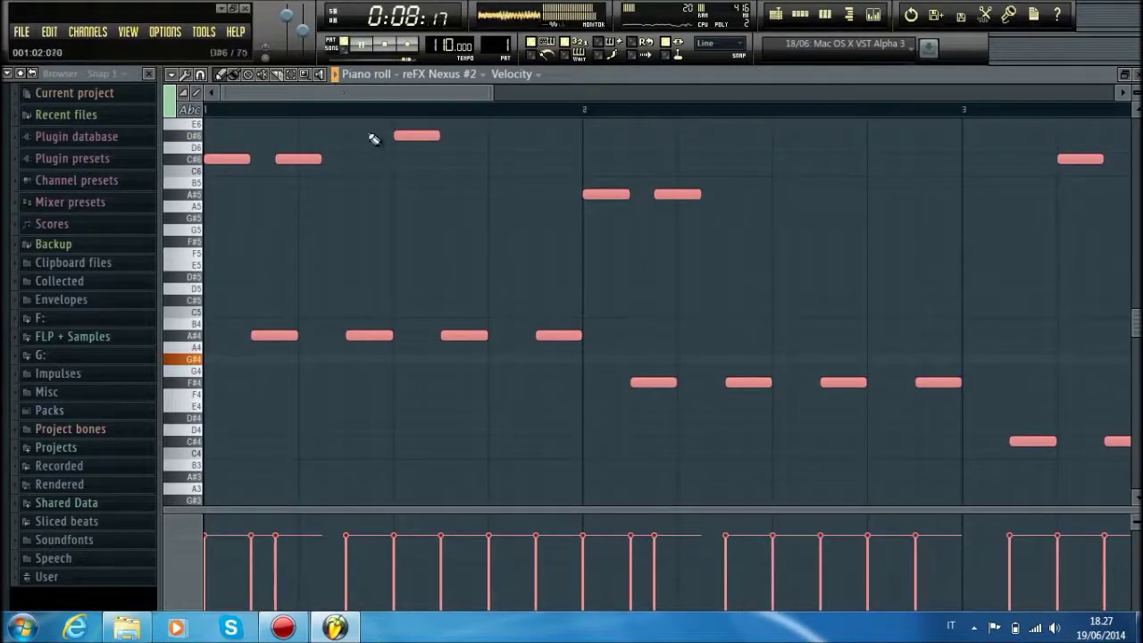
pyautogui.scroll(-5, 446, 243)
pyautogui.scroll(-3, 465, 113)
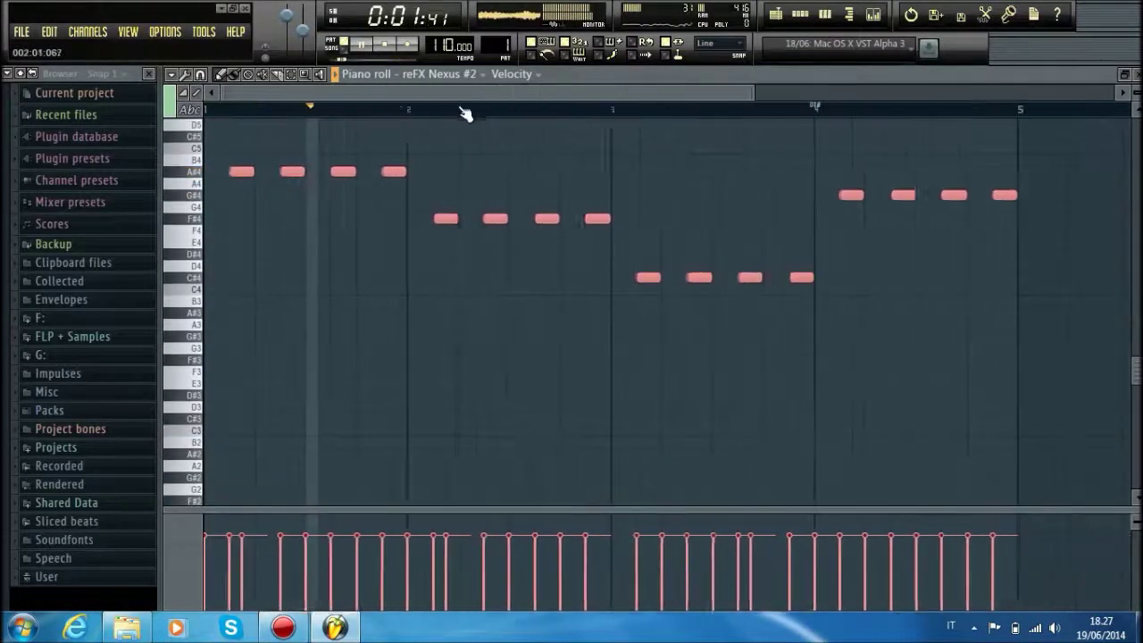
pyautogui.scroll(6, 508, 319)
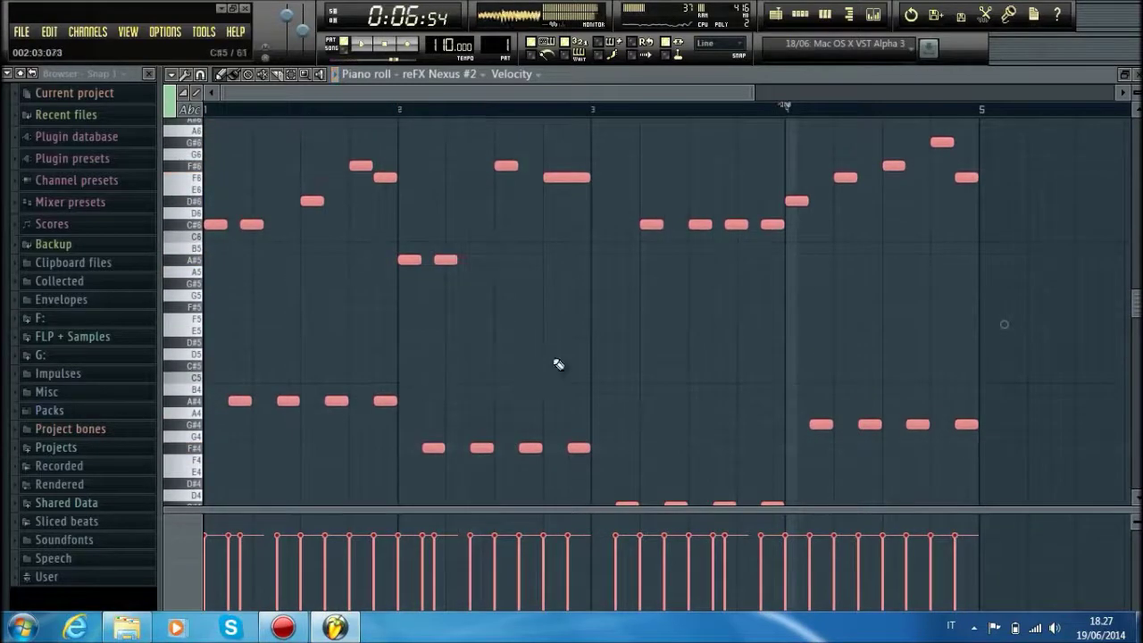
pyautogui.press('Escape')
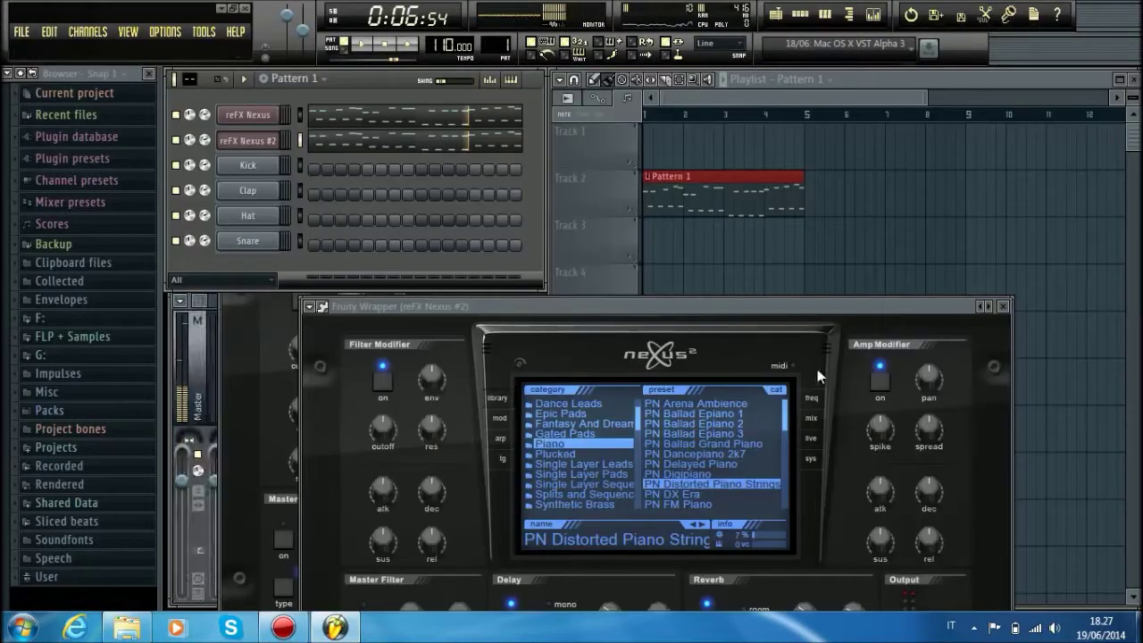
# Step: Audition PN Digipiano and PN Ibiza against the pattern and load the PN Houseworks preset in reFX Nexus #2
pyautogui.click(698, 474)
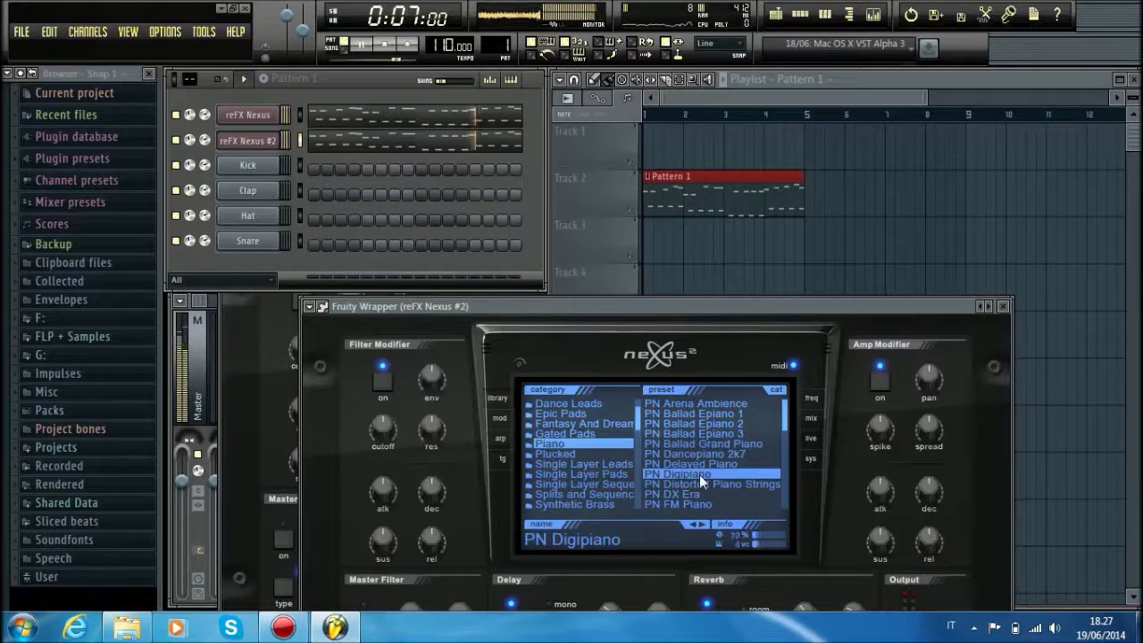
pyautogui.press('space')
pyautogui.scroll(-2, 699, 474)
pyautogui.click(699, 474)
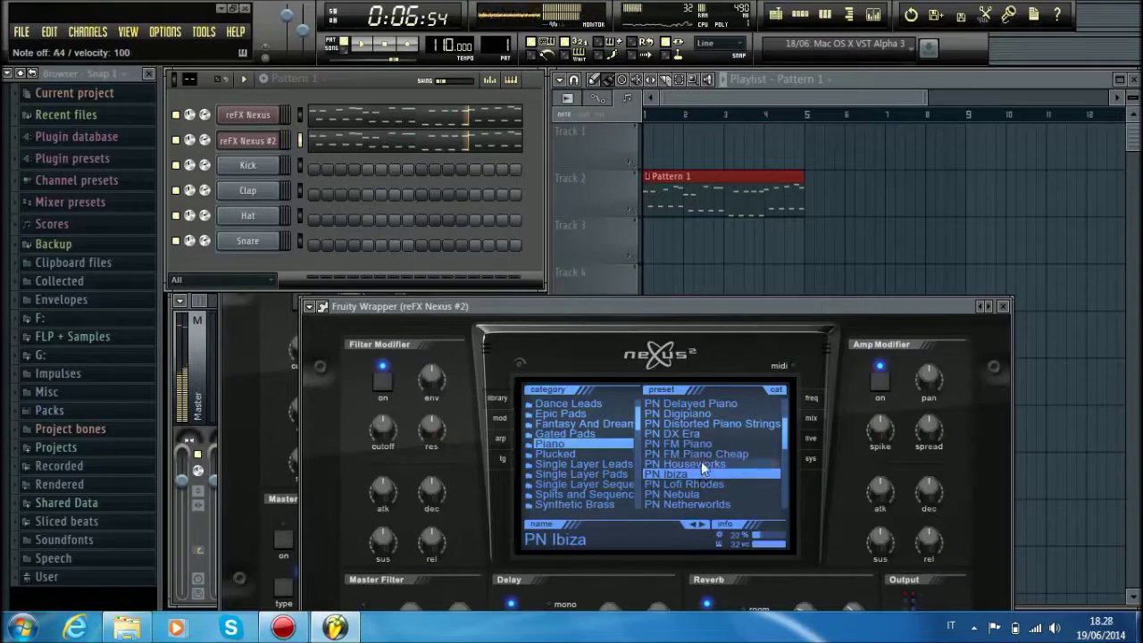
pyautogui.click(701, 463)
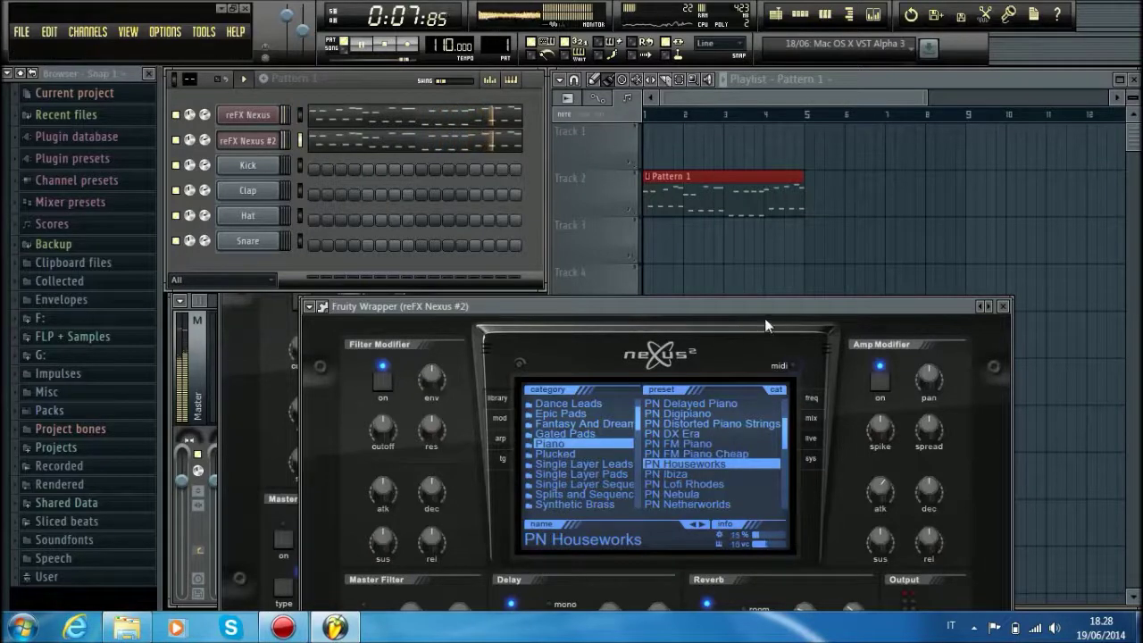
pyautogui.moveTo(765, 306); pyautogui.dragTo(756, 177)
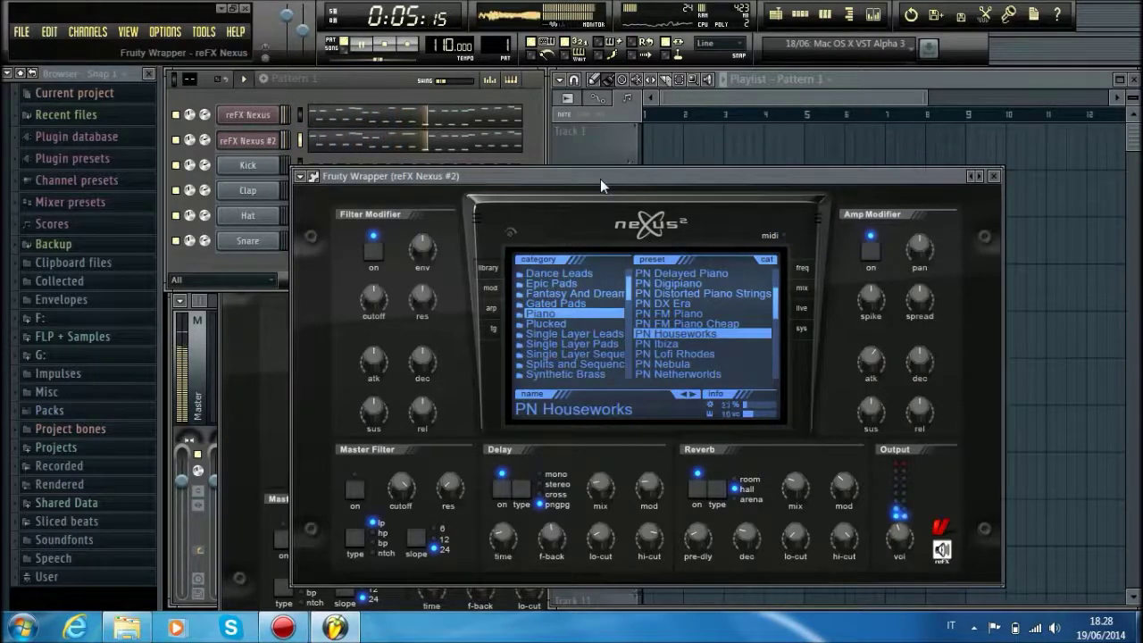
pyautogui.moveTo(600, 179); pyautogui.dragTo(610, 259)
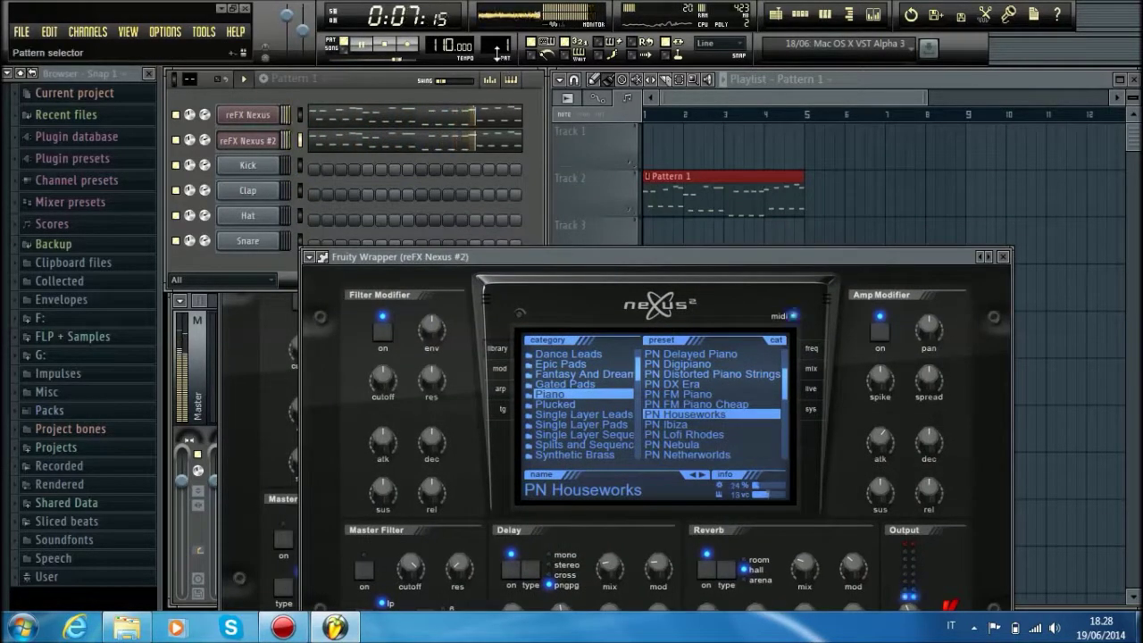
# Step: In Pattern 2, fill the Kick channel every 4 steps and place the pattern on Track 1 across bars 1 to 4
pyautogui.scroll(1, 500, 46)
pyautogui.rightClick(270, 165)
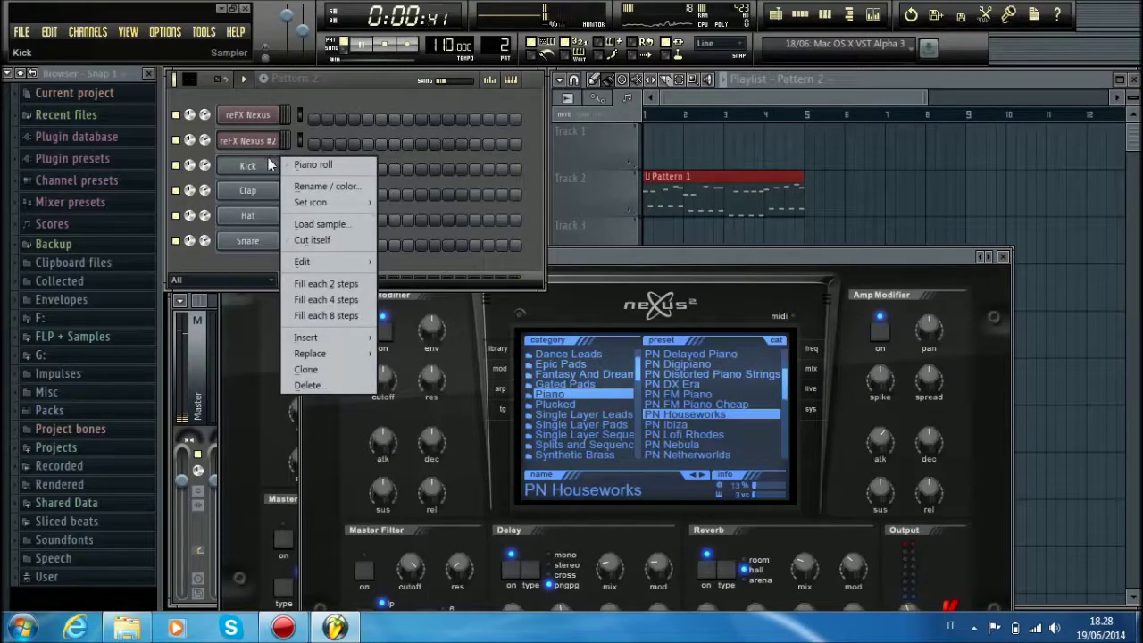
pyautogui.click(351, 302)
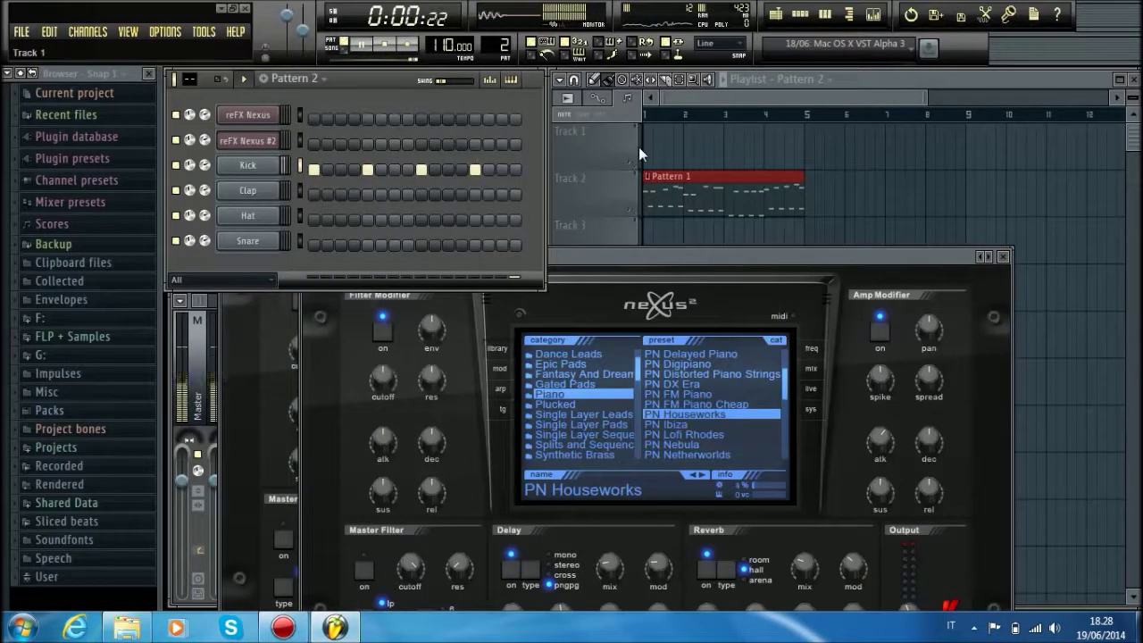
pyautogui.moveTo(645, 147); pyautogui.dragTo(790, 149)
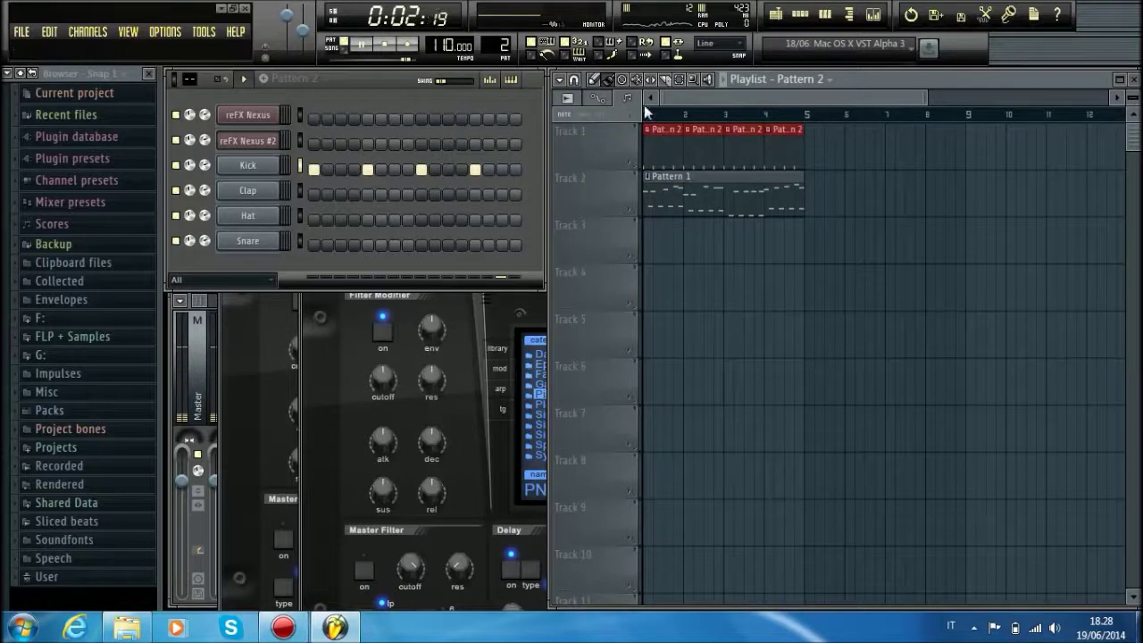
pyautogui.press('space')
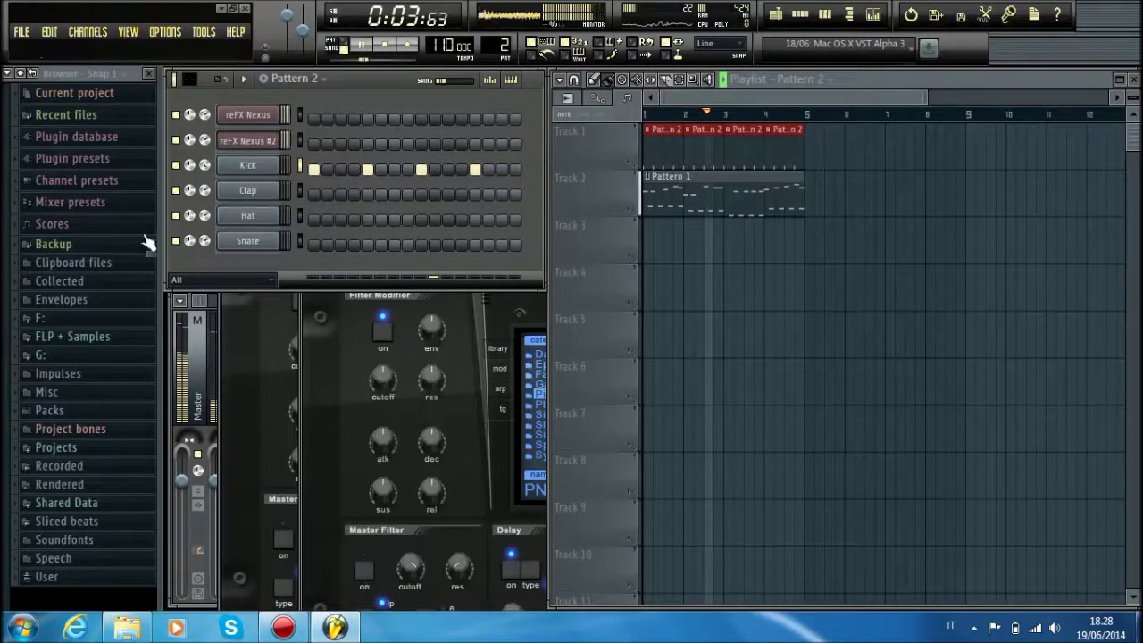
# Step: Open the VEC3 Bassdrums folder of the Vengeance sample pack in the browser
pyautogui.click(66, 409)
pyautogui.click(109, 515)
pyautogui.click(113, 128)
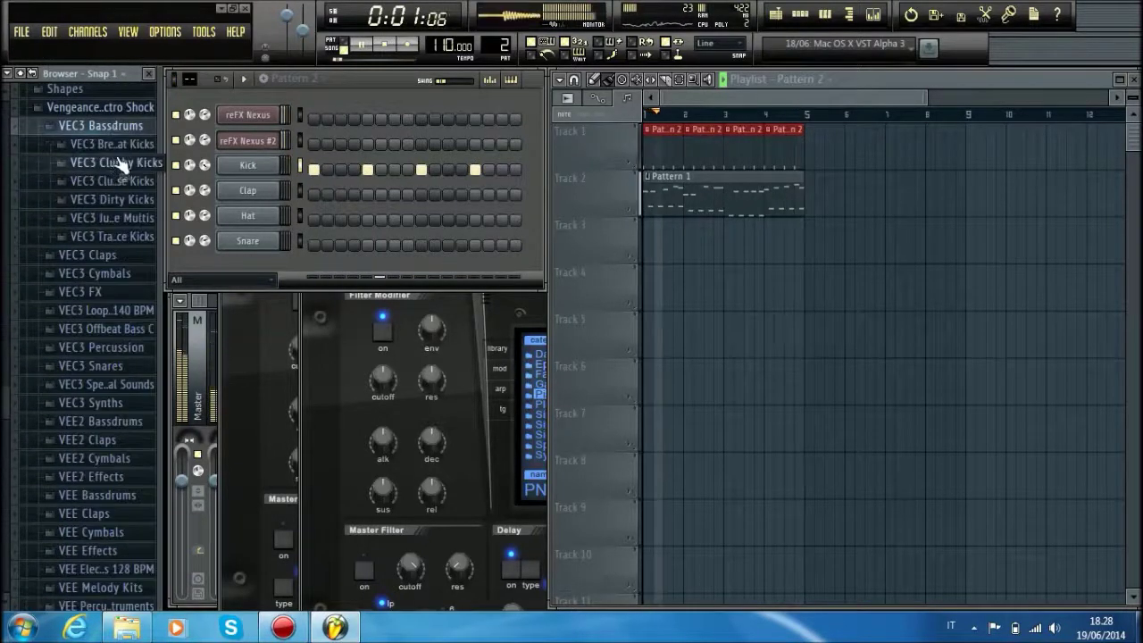
# Step: Audition the VEC3 breakbeat kicks and try VEC3 Bassdrums Breakbeat 09 as the Kick channel's sample
pyautogui.click(118, 175)
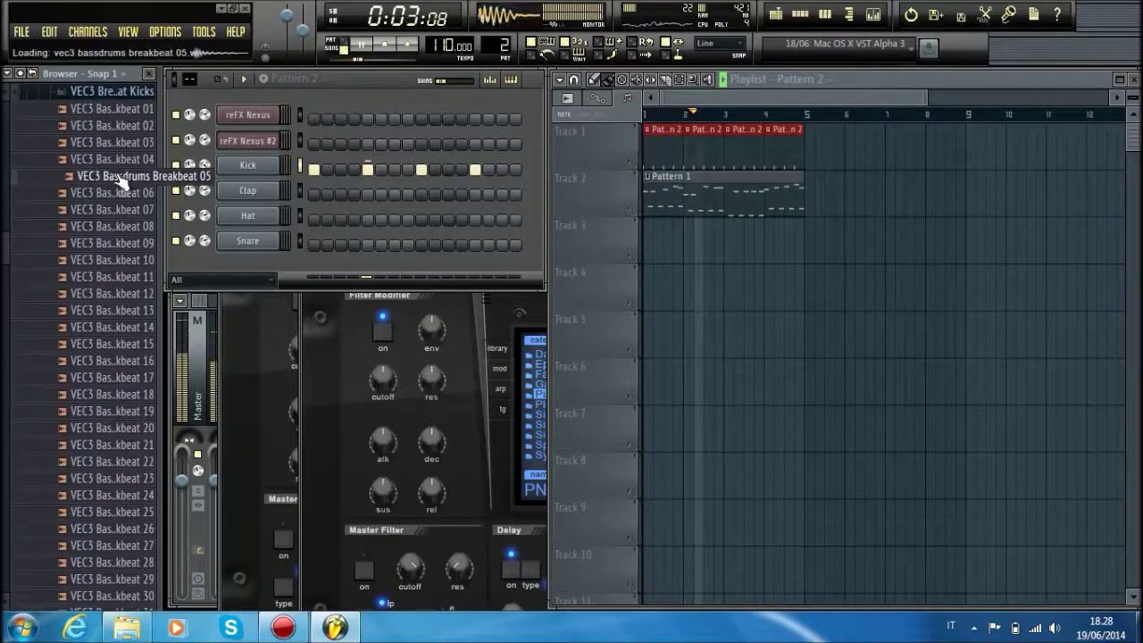
pyautogui.click(117, 209)
pyautogui.click(116, 225)
pyautogui.click(123, 243)
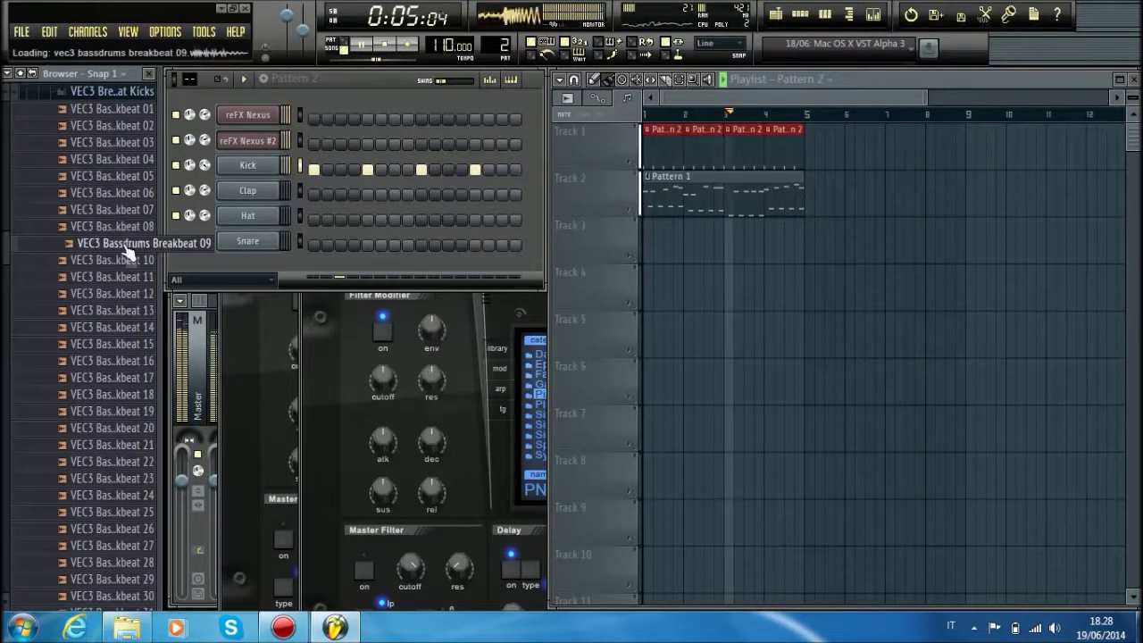
pyautogui.moveTo(126, 249); pyautogui.dragTo(257, 164)
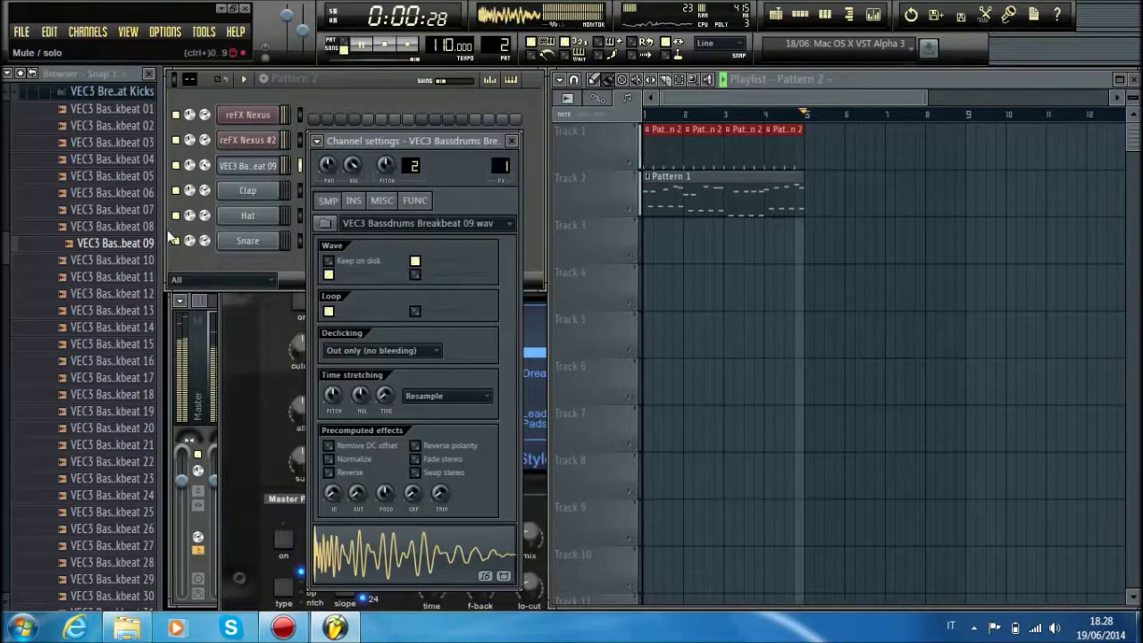
pyautogui.click(112, 92)
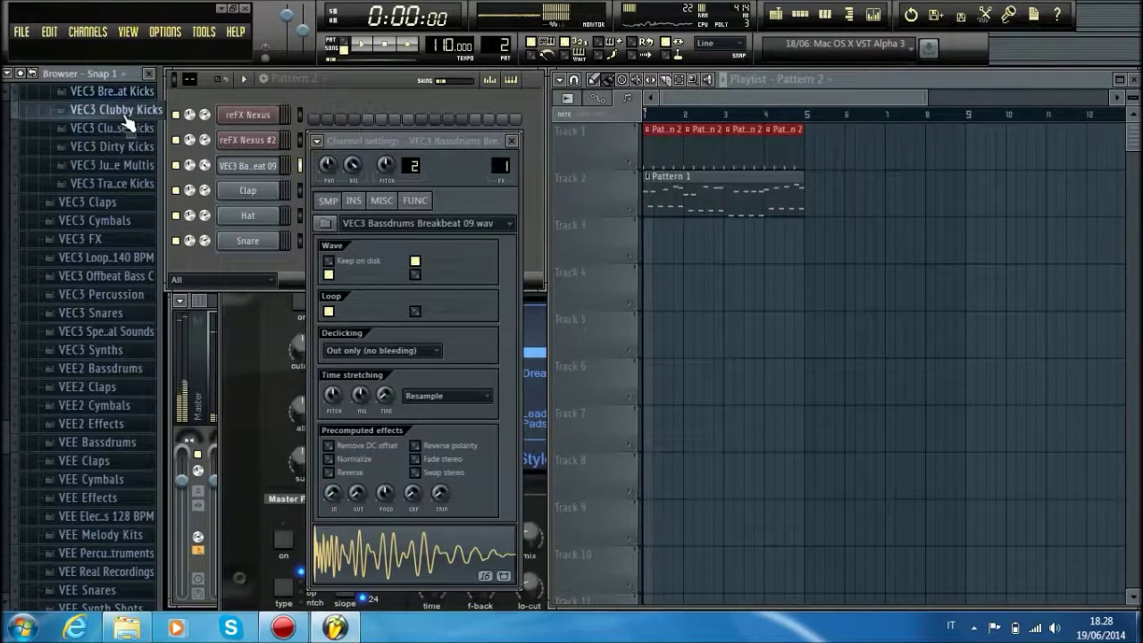
# Step: Load VEC3 Bassdrums Clubby 002 into the kick channel and increase the sample's precomputed fade-out
pyautogui.click(116, 110)
pyautogui.click(121, 126)
pyautogui.moveTo(123, 141); pyautogui.dragTo(244, 166)
pyautogui.press('space')
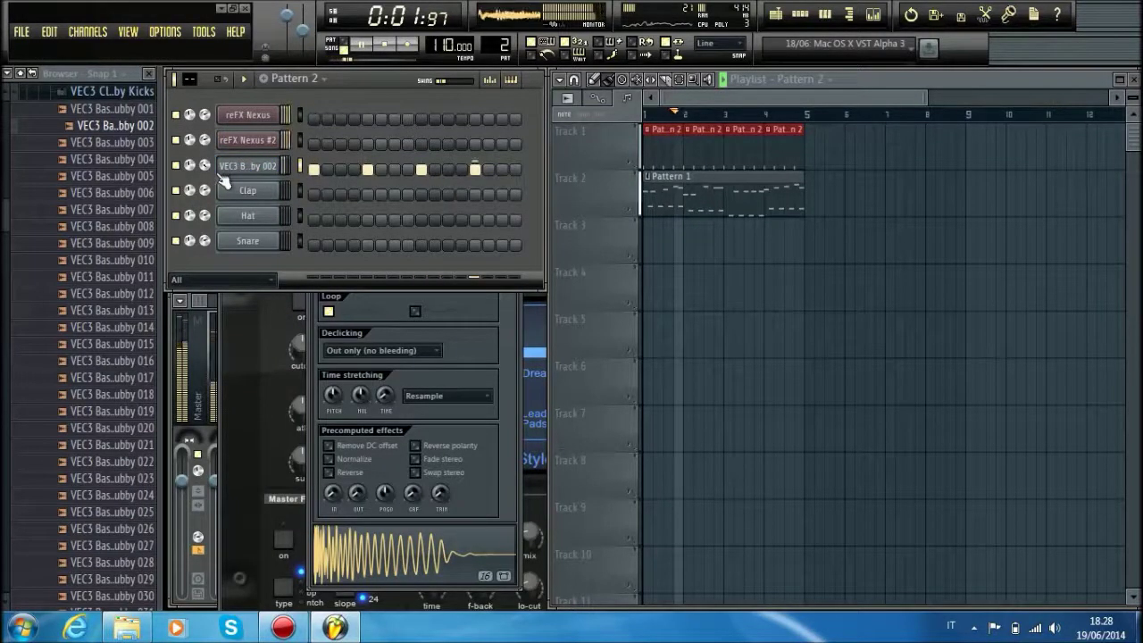
pyautogui.moveTo(358, 495); pyautogui.dragTo(358, 462)
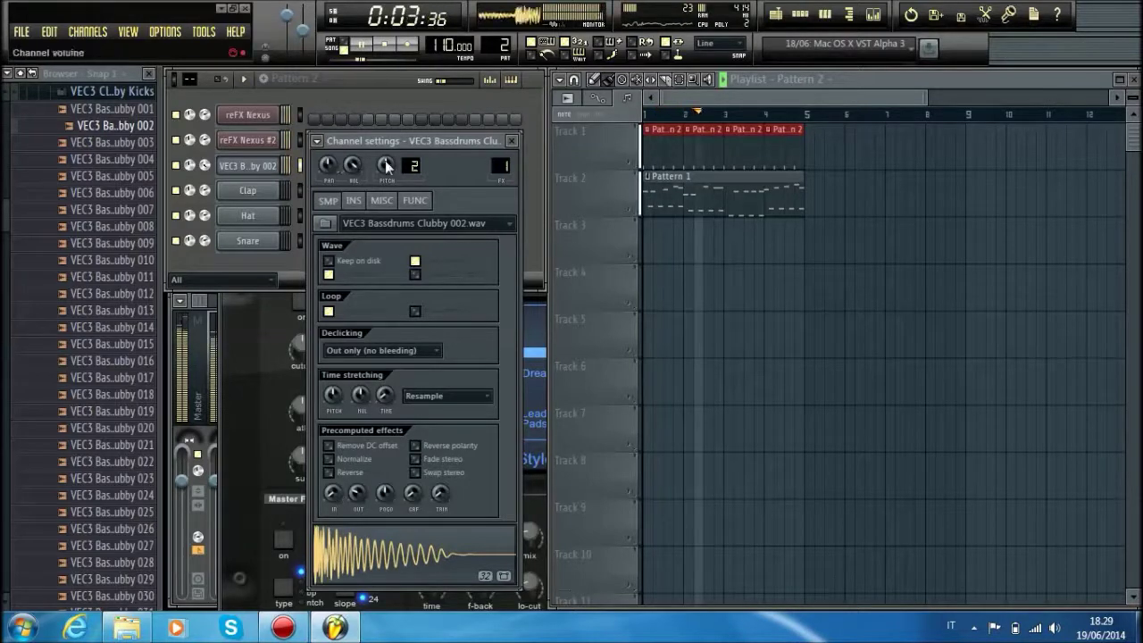
pyautogui.moveTo(463, 143); pyautogui.dragTo(502, 293)
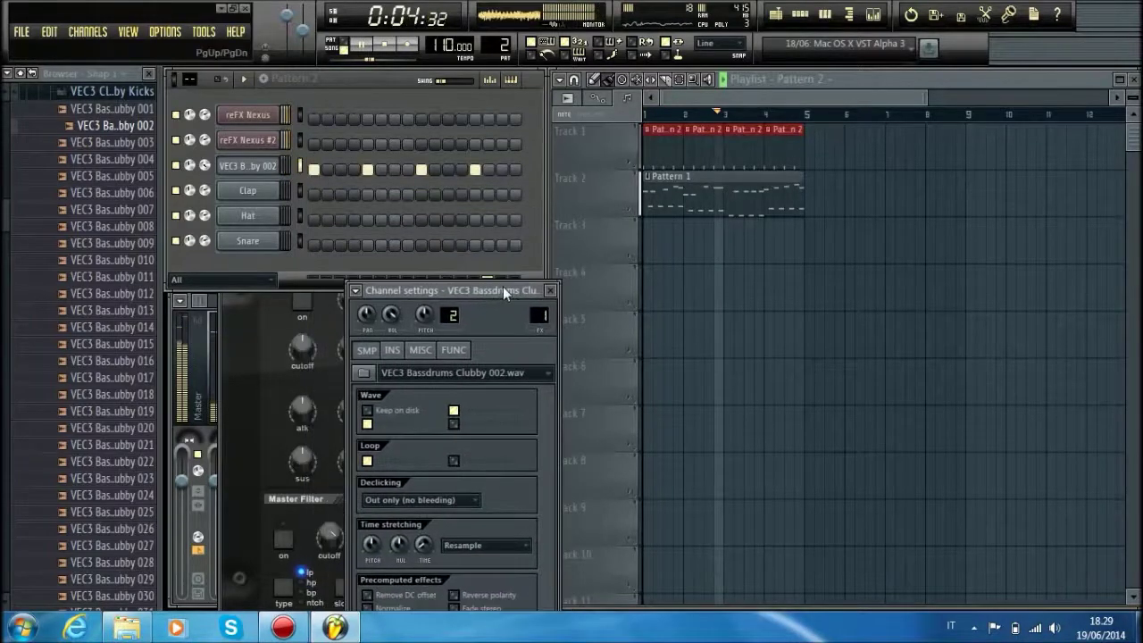
# Step: Load VEC3 Claps 011 into the Clap channel and enable its steps 5 and 13 in Pattern 2
pyautogui.click(109, 92)
pyautogui.click(98, 184)
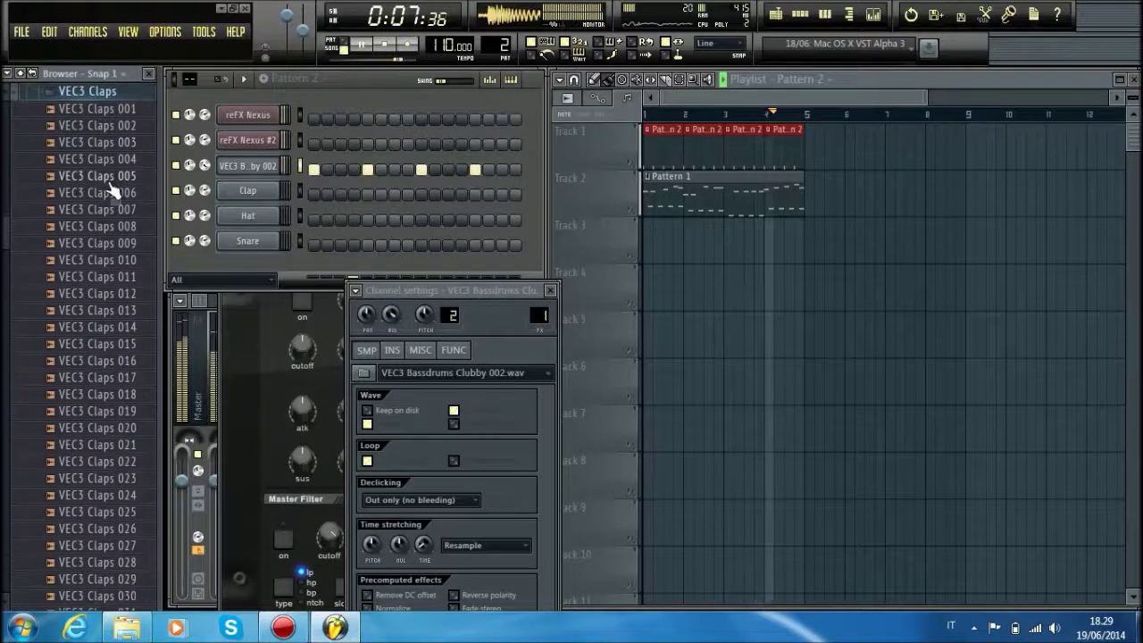
pyautogui.click(103, 279)
pyautogui.moveTo(102, 281); pyautogui.dragTo(267, 203)
pyautogui.click(367, 194)
pyautogui.click(474, 195)
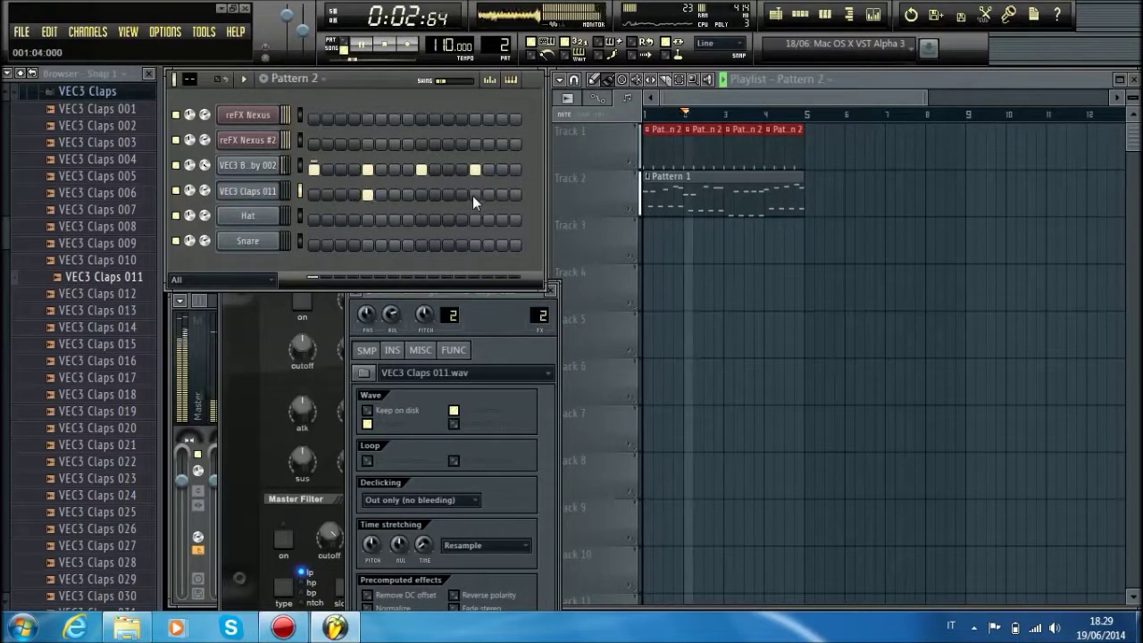
# Step: Replace the clap channel's sample with VEC3 Claps 013 and clear its steps 5 and 13 in Pattern 2
pyautogui.moveTo(100, 310); pyautogui.dragTo(261, 193)
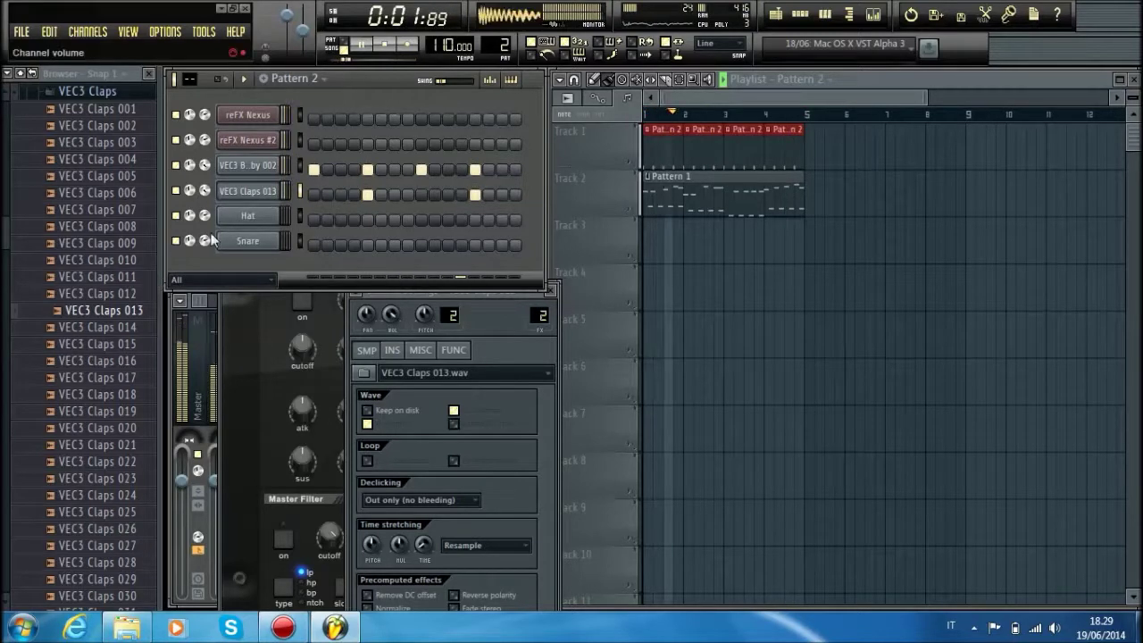
pyautogui.click(366, 194)
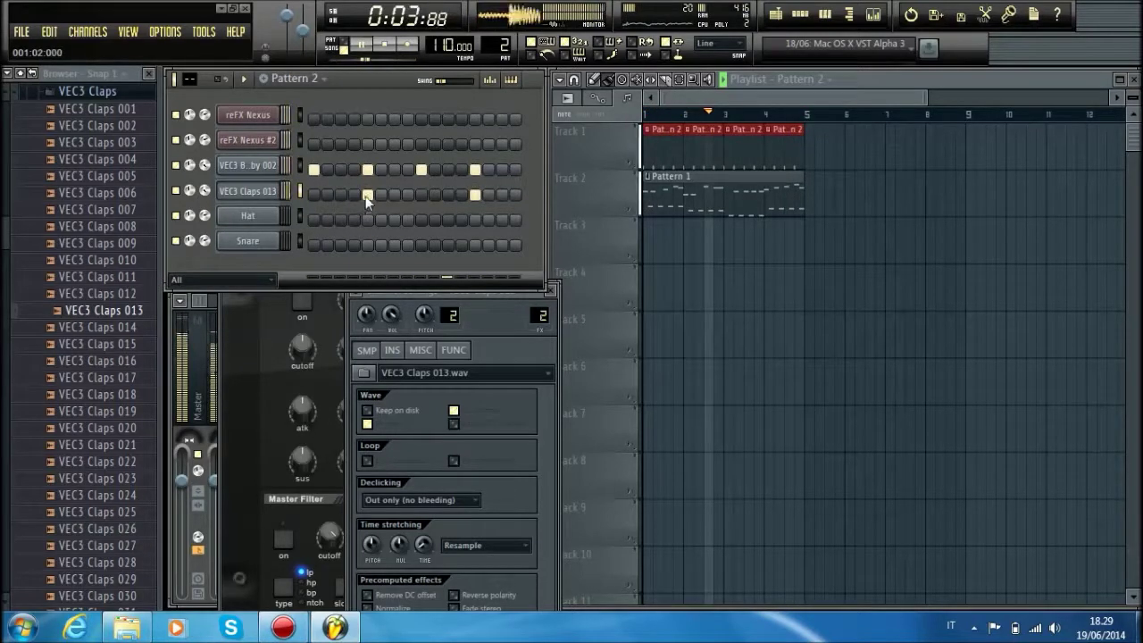
pyautogui.click(474, 195)
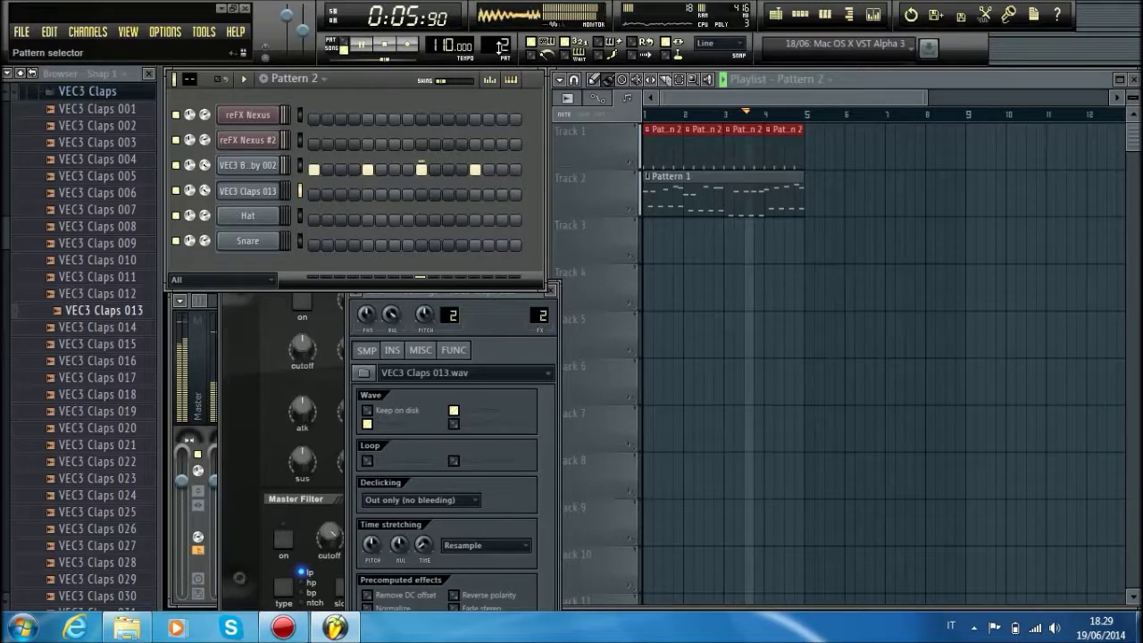
# Step: Switch to the empty Pattern 3 and insert another Nexus channel, moving its plugin window up to show the preset display
pyautogui.scroll(1, 503, 45)
pyautogui.rightClick(272, 140)
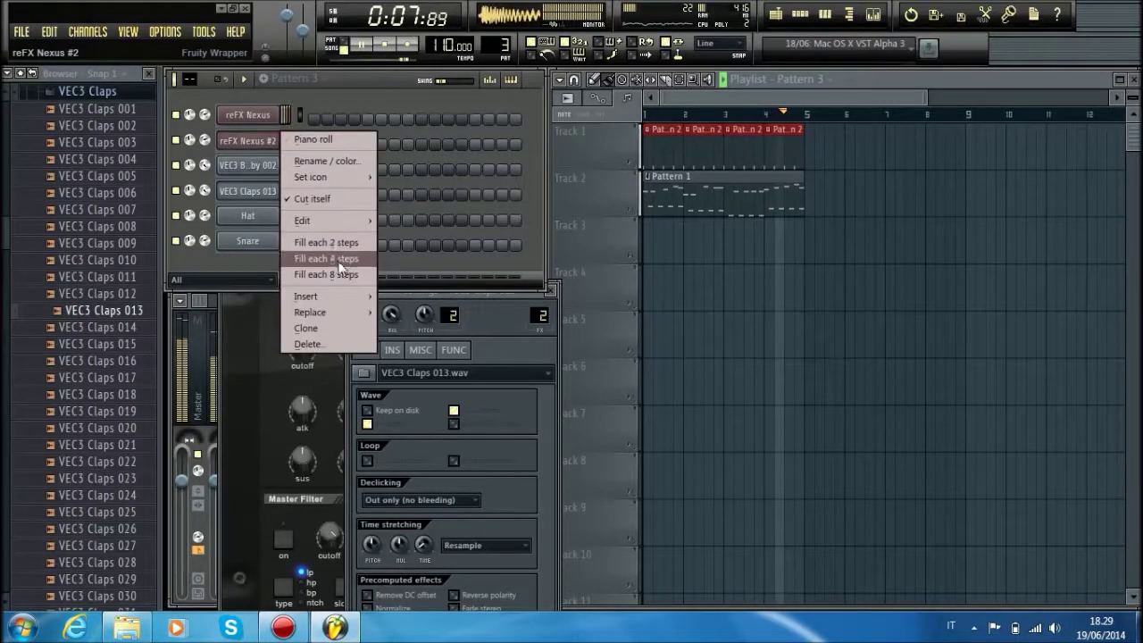
pyautogui.moveTo(336, 296)
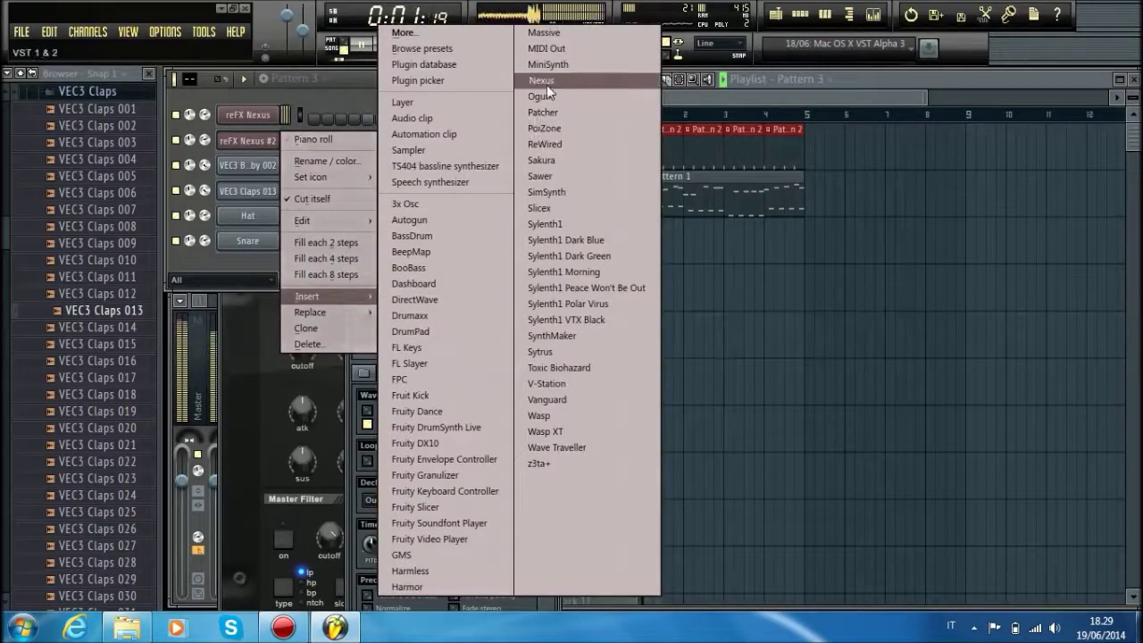
pyautogui.click(696, 79)
pyautogui.moveTo(595, 307); pyautogui.dragTo(588, 253)
# Step: Stop playback and open the XP Bass category in the new Nexus instance
pyautogui.scroll(-2, 538, 390)
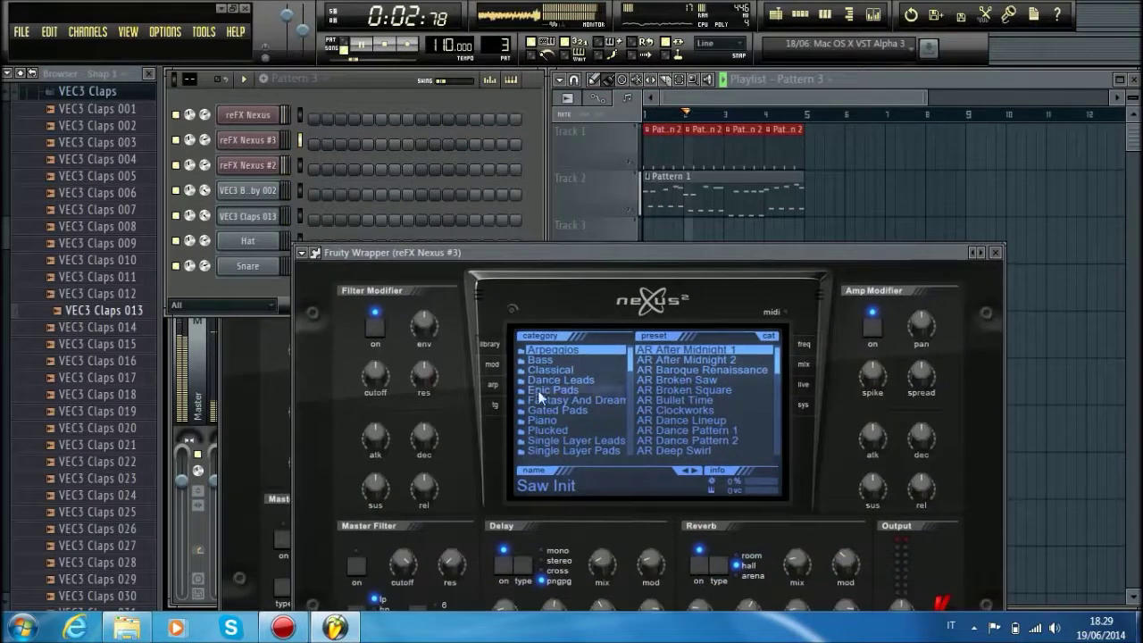
pyautogui.press('space')
pyautogui.scroll(-5, 549, 415)
pyautogui.click(560, 391)
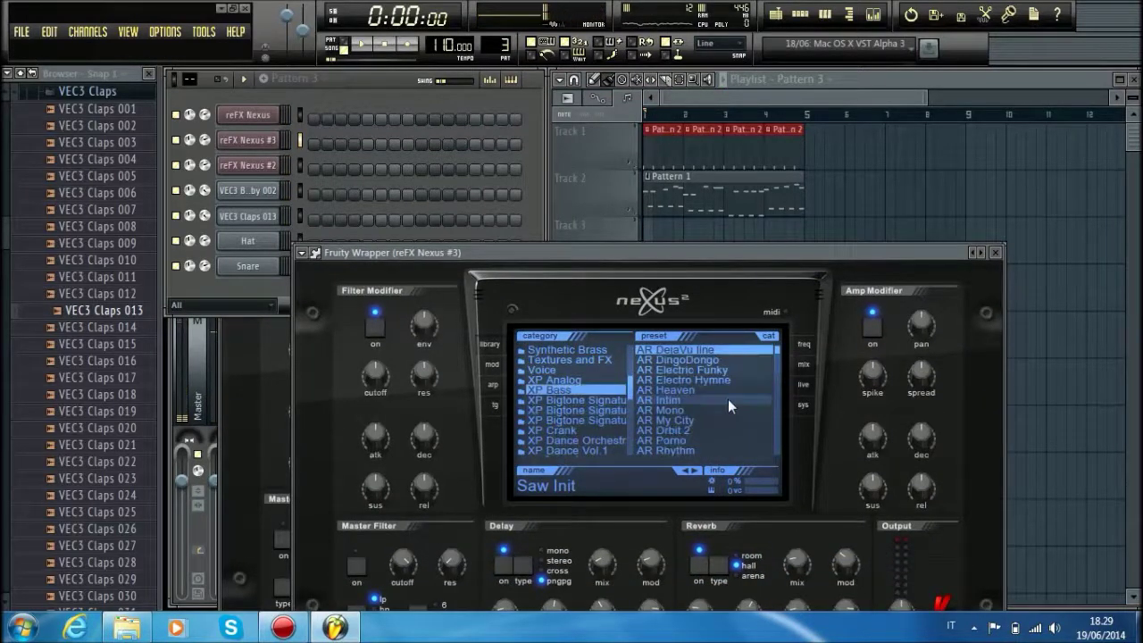
# Step: Audition the XP Bass presets from BA Darkbass onward and load BA Dirty
pyautogui.scroll(-3, 728, 400)
pyautogui.scroll(-3, 728, 400)
pyautogui.click(709, 447)
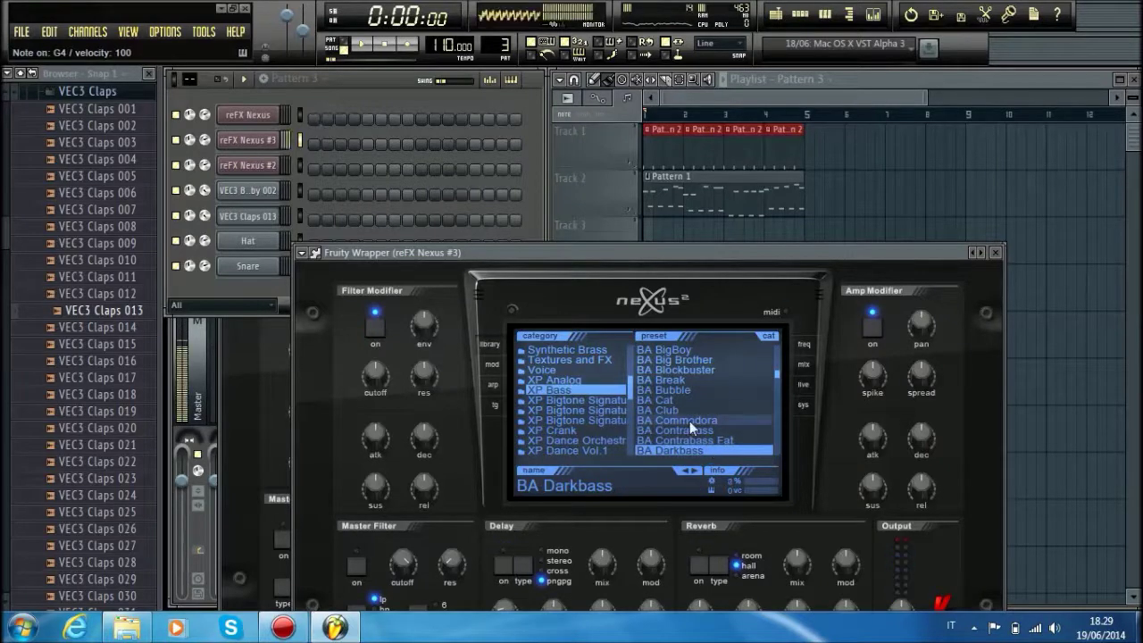
pyautogui.scroll(-1, 684, 422)
pyautogui.click(694, 412)
pyautogui.press('b')
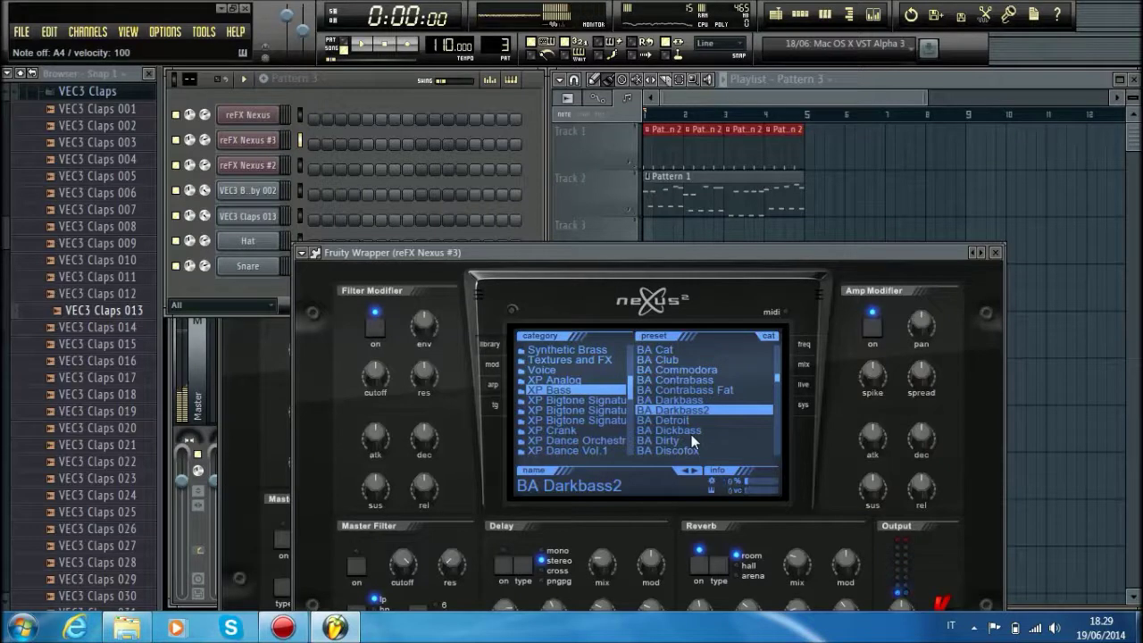
pyautogui.press('Down')
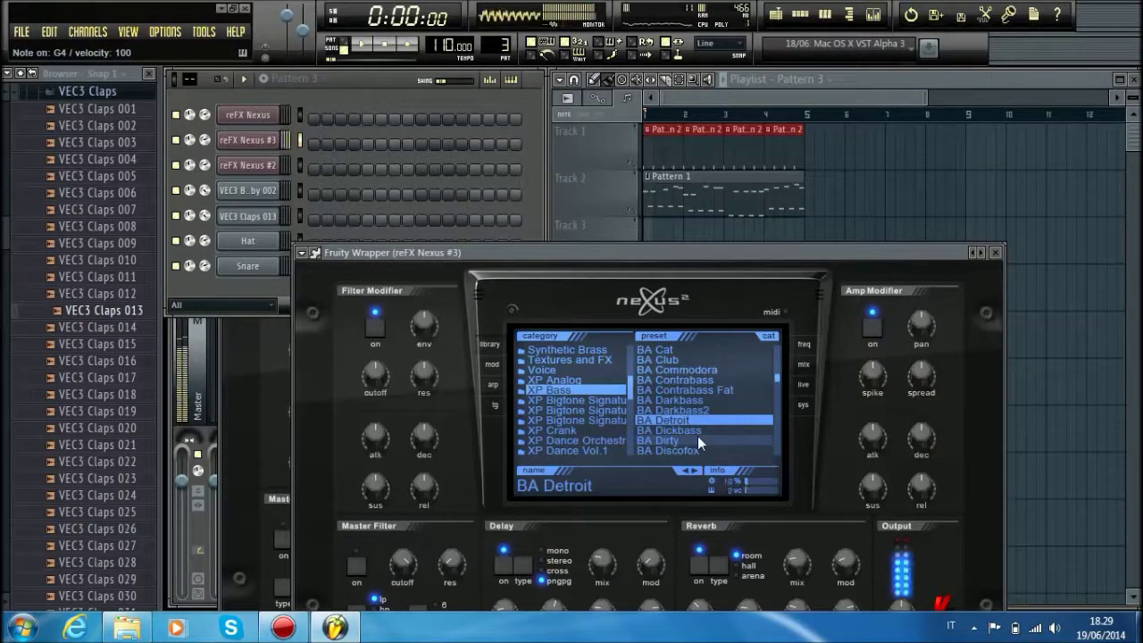
pyautogui.press('Down')
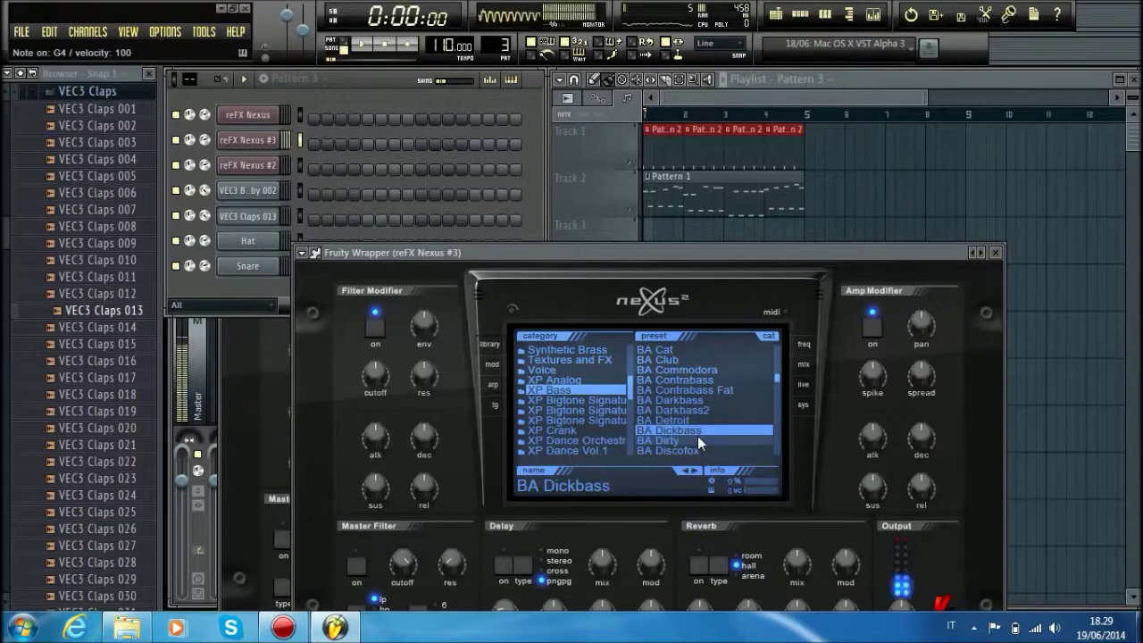
pyautogui.press('Down')
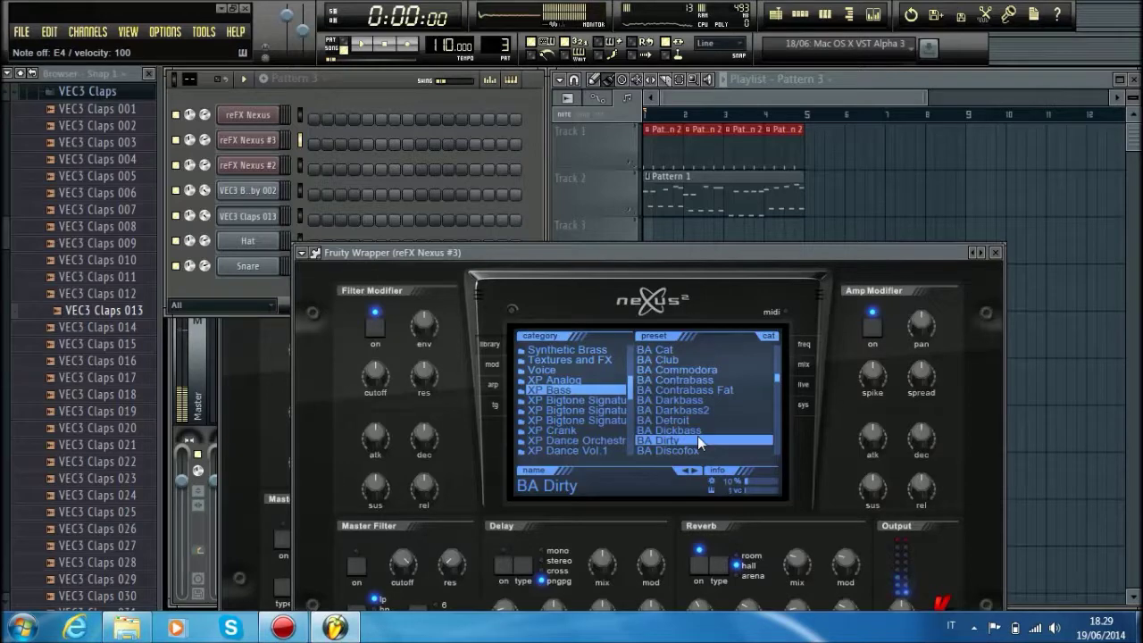
pyautogui.press('v')
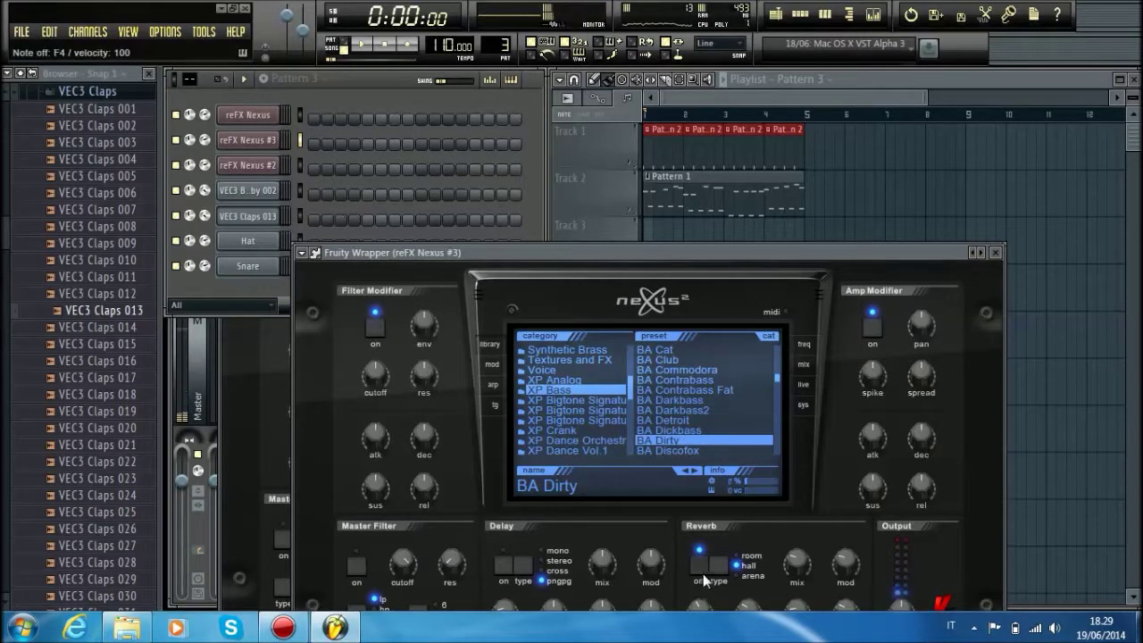
# Step: Open the piano roll of the new Nexus bass channel and place four off-beat A4 notes in bar 1
pyautogui.rightClick(272, 140)
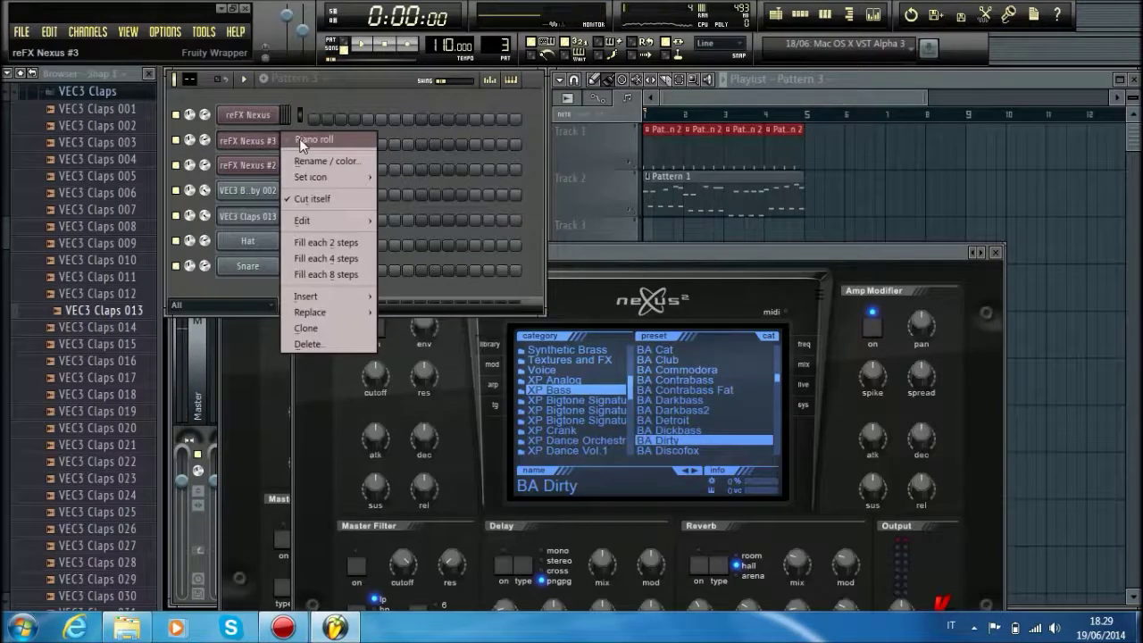
pyautogui.click(301, 139)
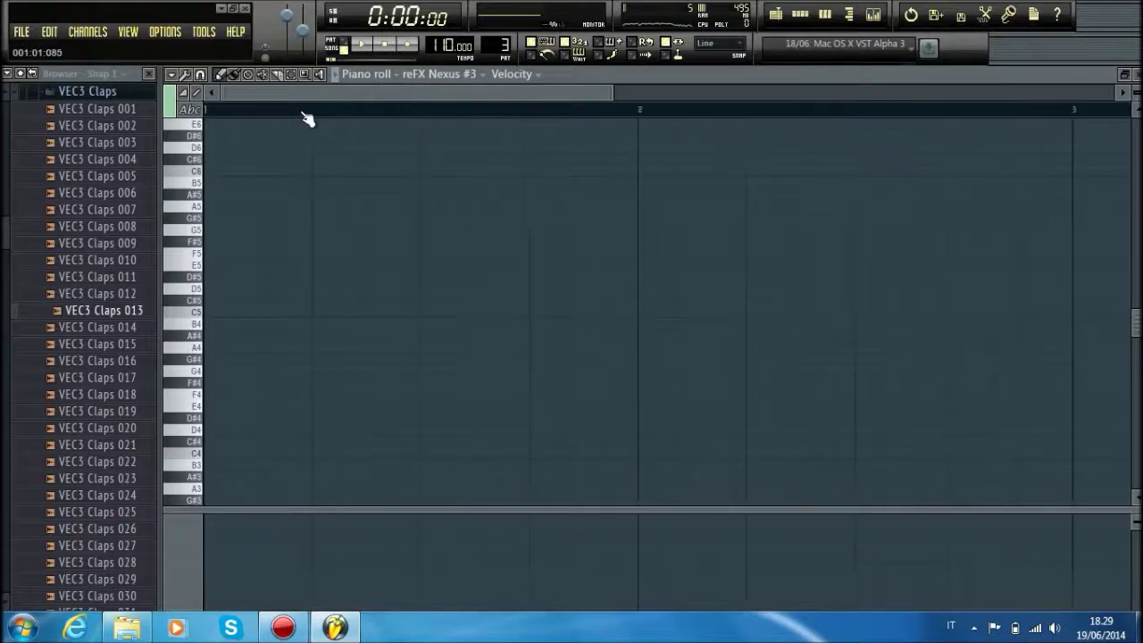
pyautogui.click(283, 348)
pyautogui.click(311, 351)
pyautogui.moveTo(320, 350); pyautogui.dragTo(330, 349)
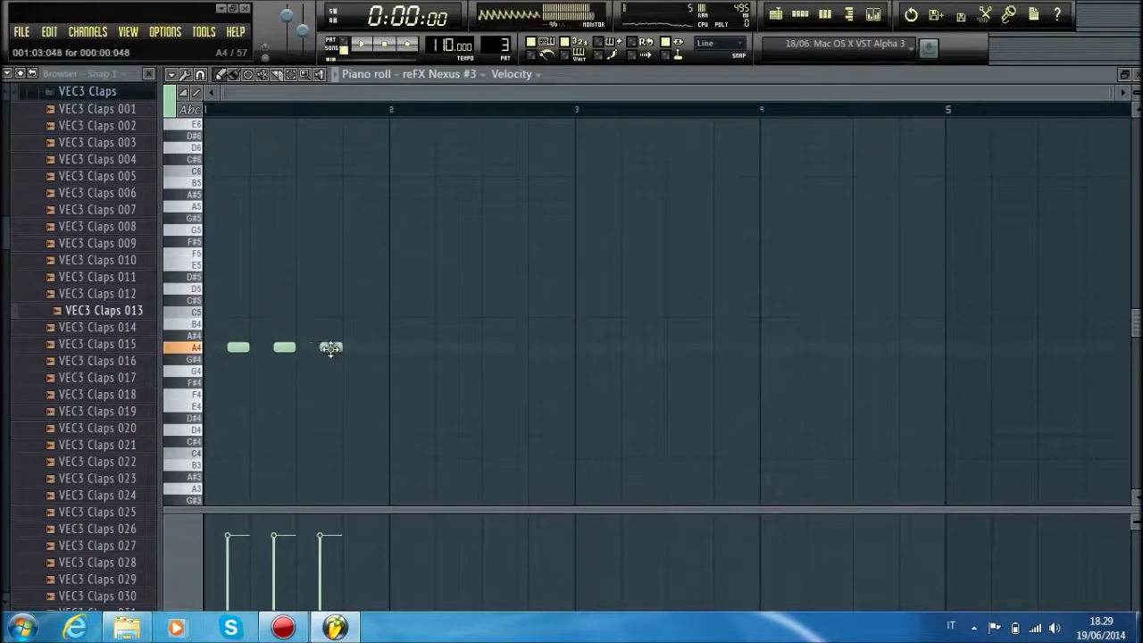
pyautogui.click(372, 348)
# Step: Duplicate the four bass notes into bars 2, 3 and 4, moving them to F4, C5 and G4 respectively
pyautogui.hotkey('ctrl', 'b')
pyautogui.moveTo(439, 351); pyautogui.dragTo(469, 393)
pyautogui.hotkey('ctrl', 'b')
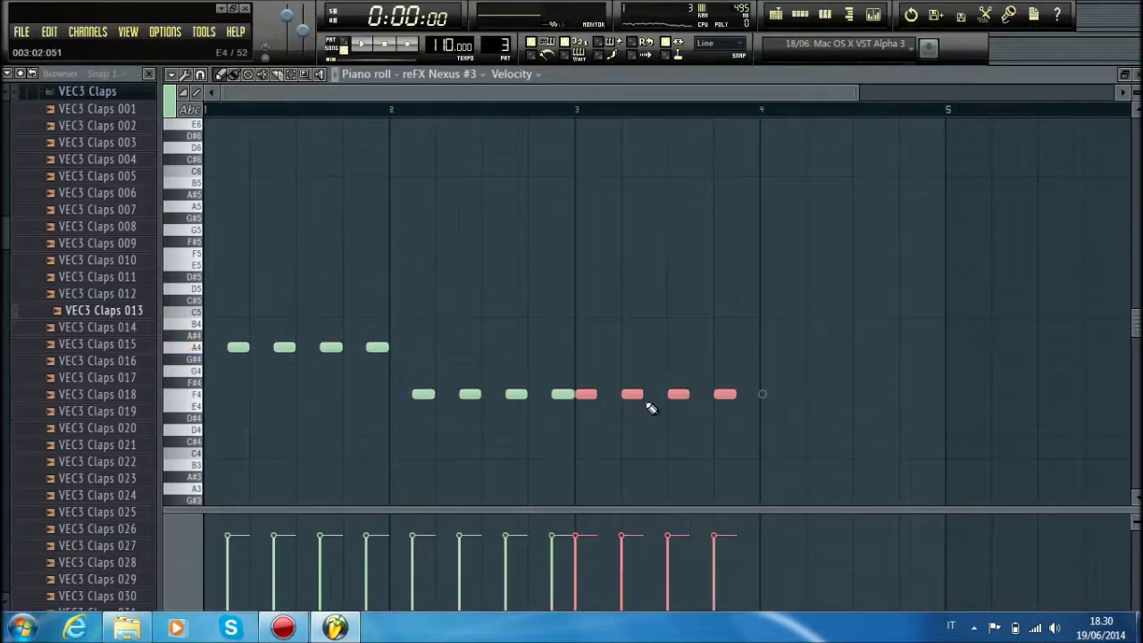
pyautogui.moveTo(634, 392); pyautogui.dragTo(657, 306)
pyautogui.hotkey('ctrl', 'b')
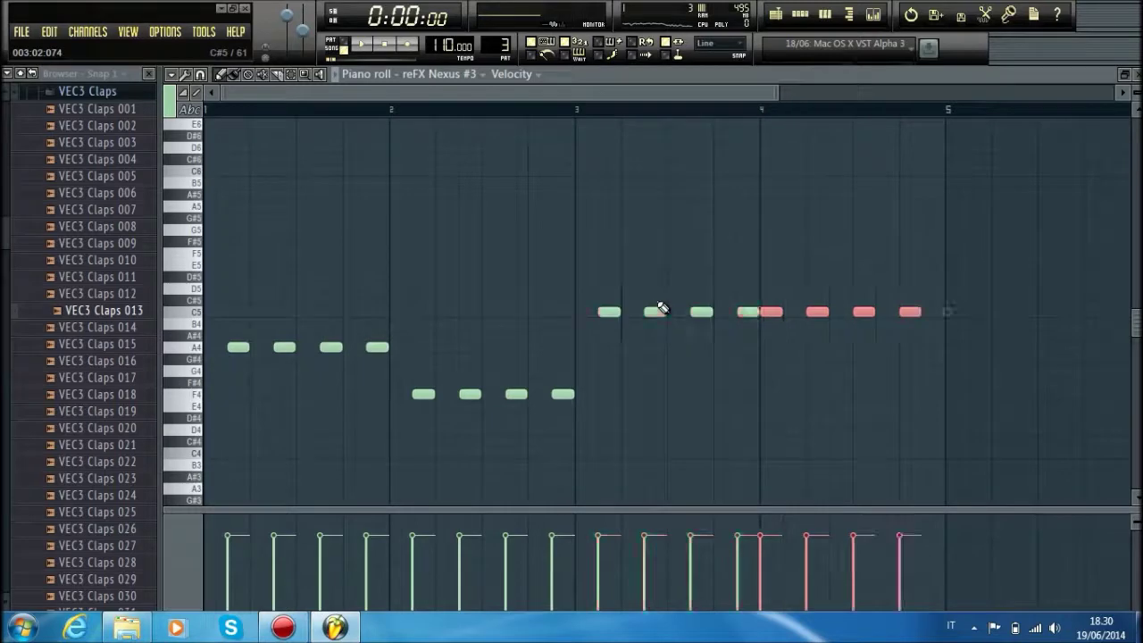
pyautogui.press('space')
pyautogui.press('space')
pyautogui.moveTo(814, 310); pyautogui.dragTo(833, 374)
pyautogui.click(839, 292)
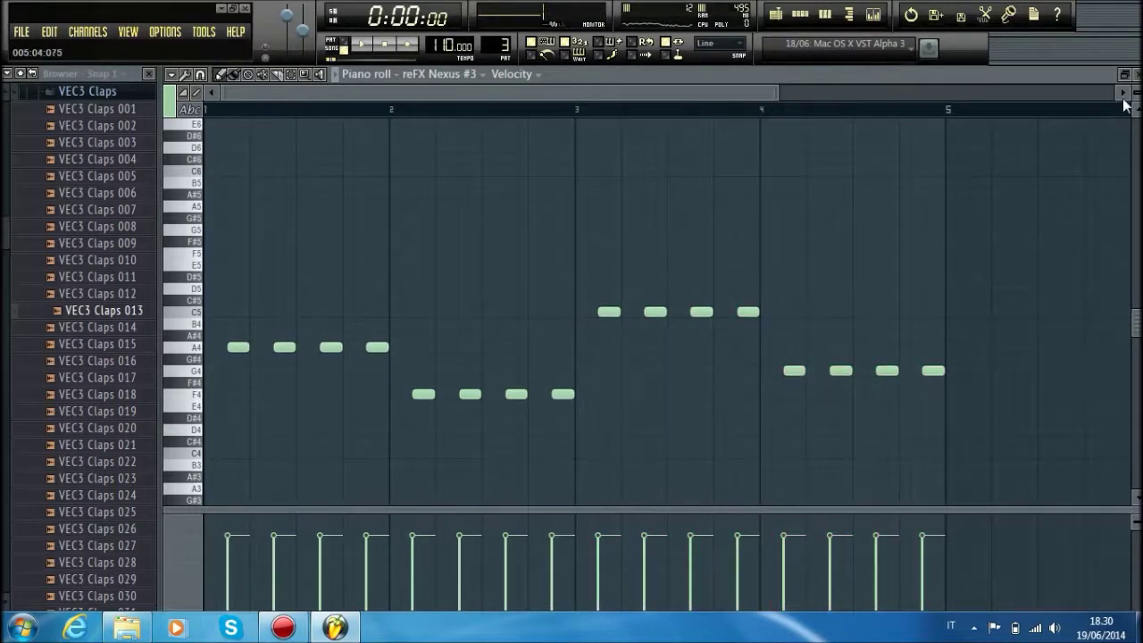
# Step: Place the Pattern 3 clip on Track 3 from bar 1 of the playlist and play the arrangement
pyautogui.click(1137, 75)
pyautogui.click(959, 183)
pyautogui.moveTo(1003, 187); pyautogui.dragTo(590, 238)
pyautogui.press('space')
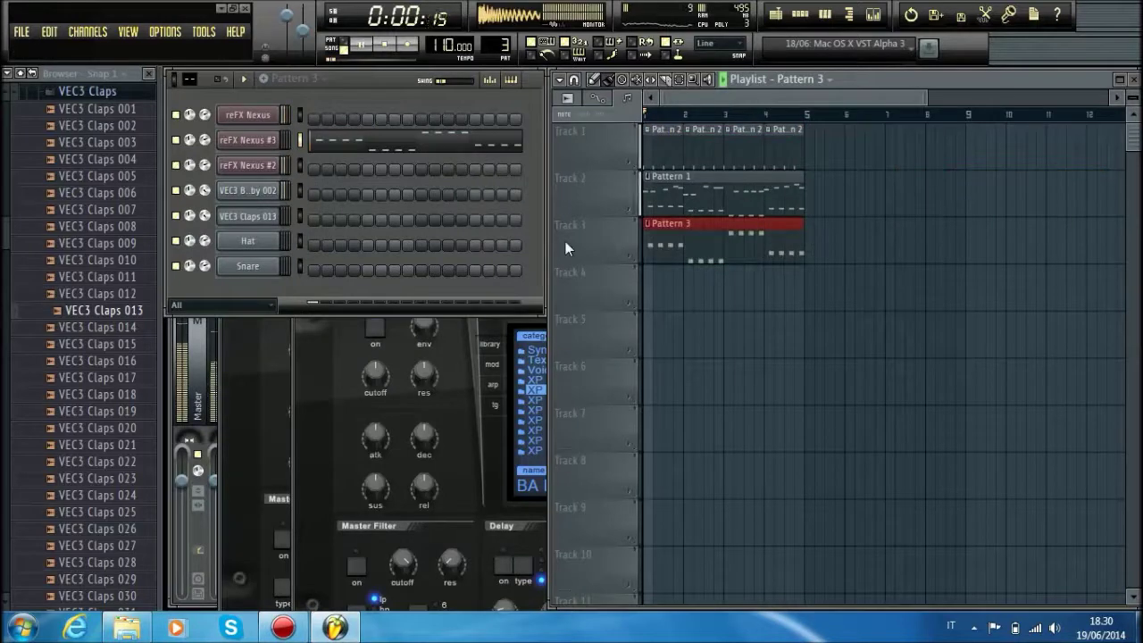
pyautogui.press('space')
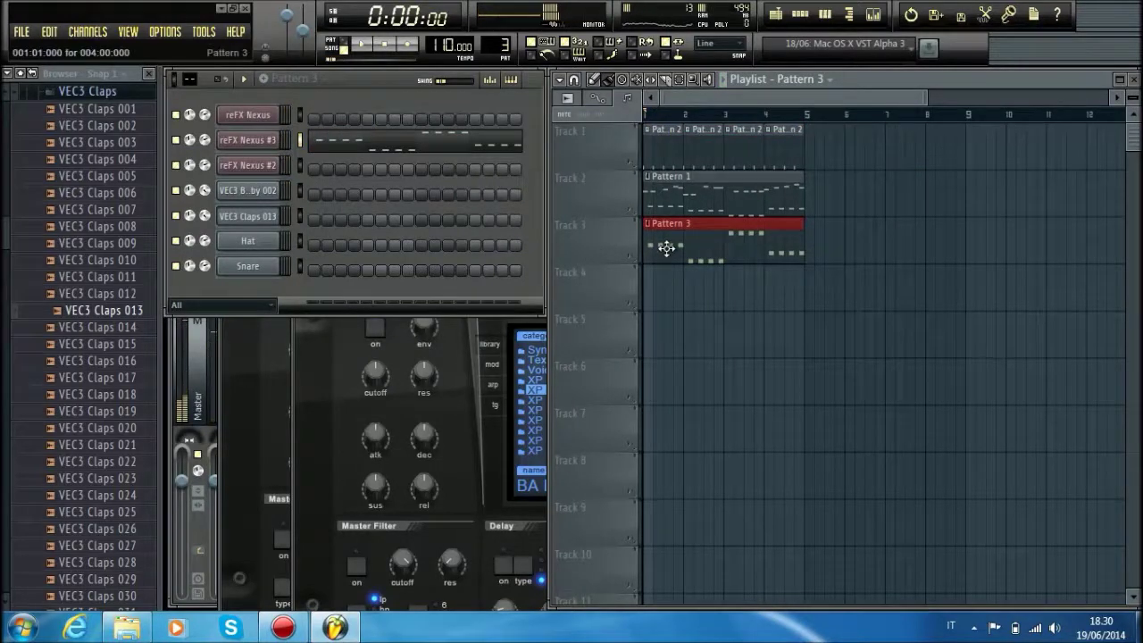
# Step: Transpose all Pattern 3 bass notes up one semitone to A#4, F#4, C#5 and G#4, and check them in playback
pyautogui.doubleClick(666, 248)
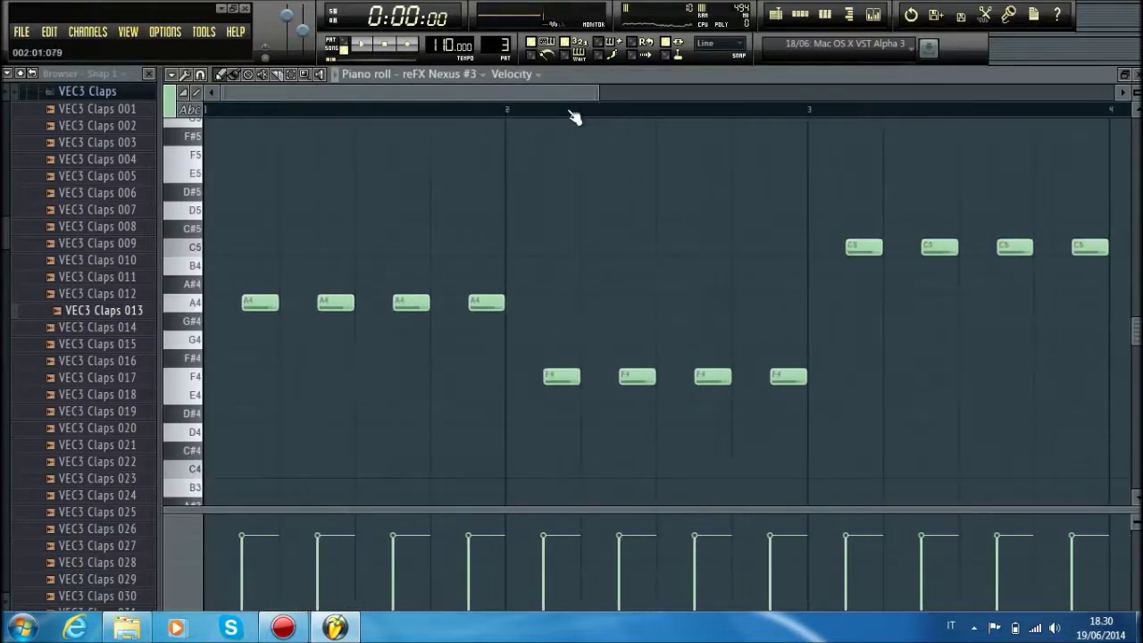
pyautogui.scroll(-2, 572, 114)
pyautogui.moveTo(819, 440); pyautogui.dragTo(209, 166)
pyautogui.click(310, 304)
pyautogui.moveTo(760, 391); pyautogui.dragTo(204, 224)
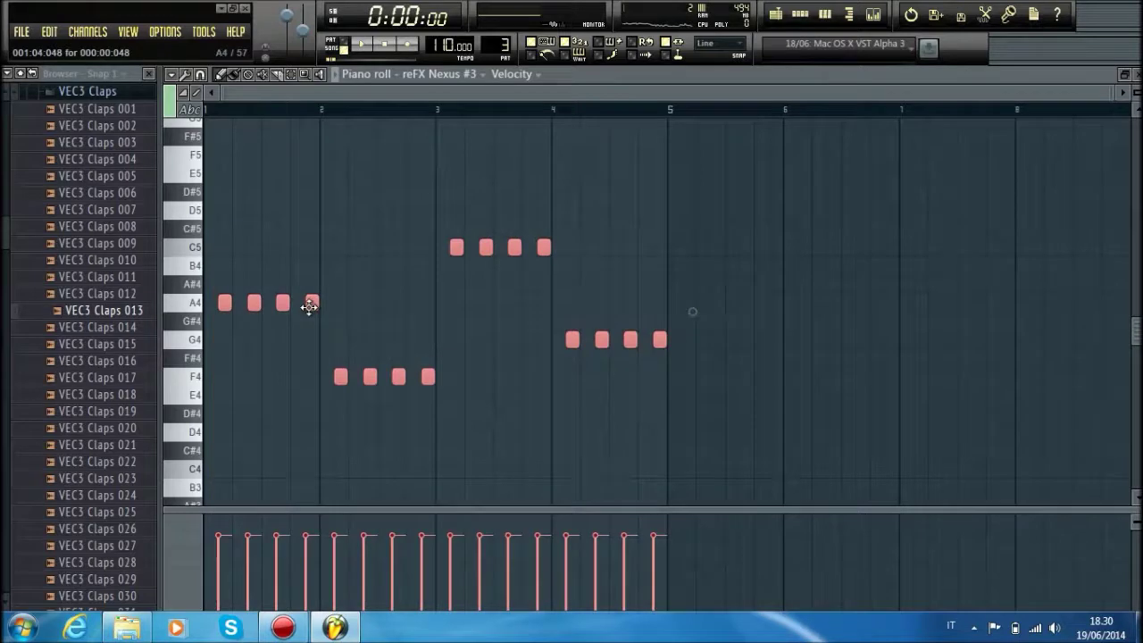
pyautogui.moveTo(309, 306); pyautogui.dragTo(312, 284)
pyautogui.press('space')
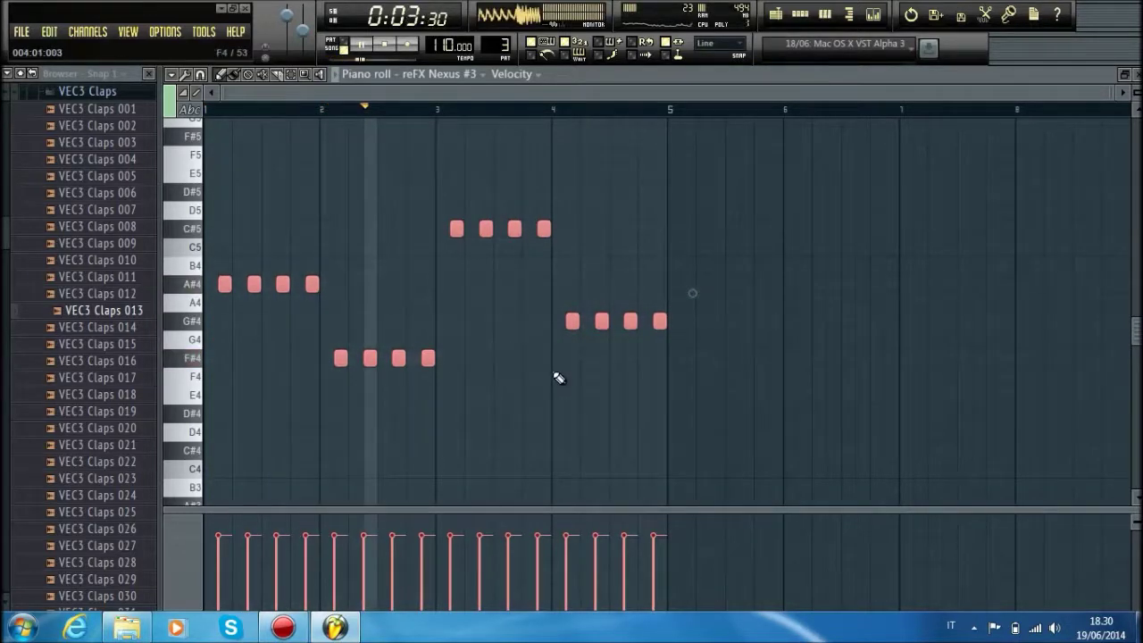
pyautogui.click(611, 445)
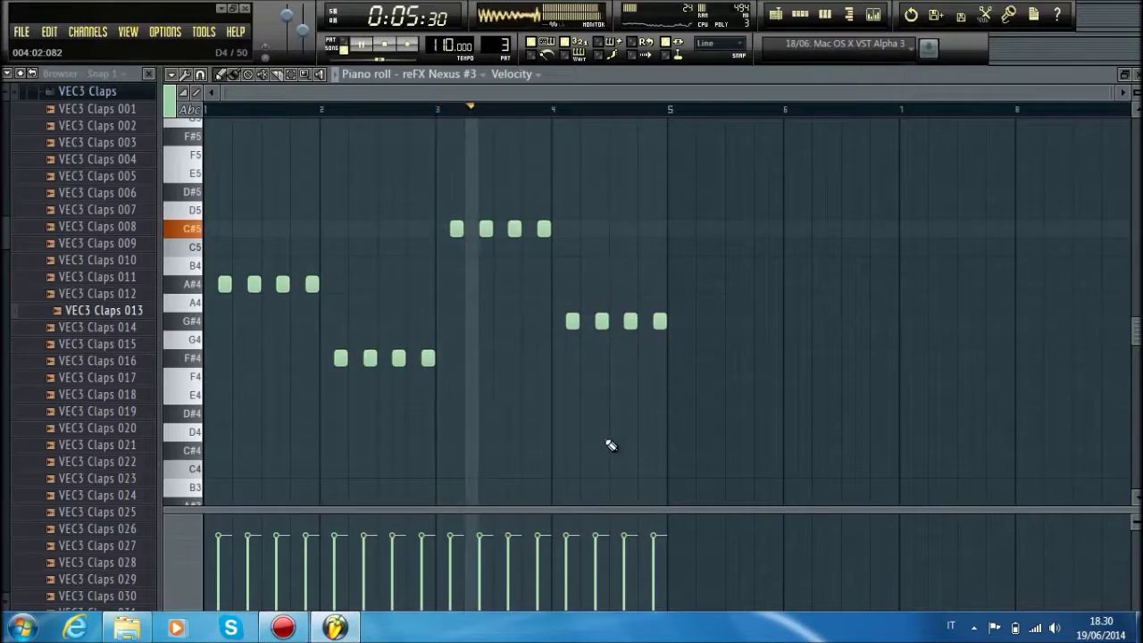
pyautogui.click(1124, 74)
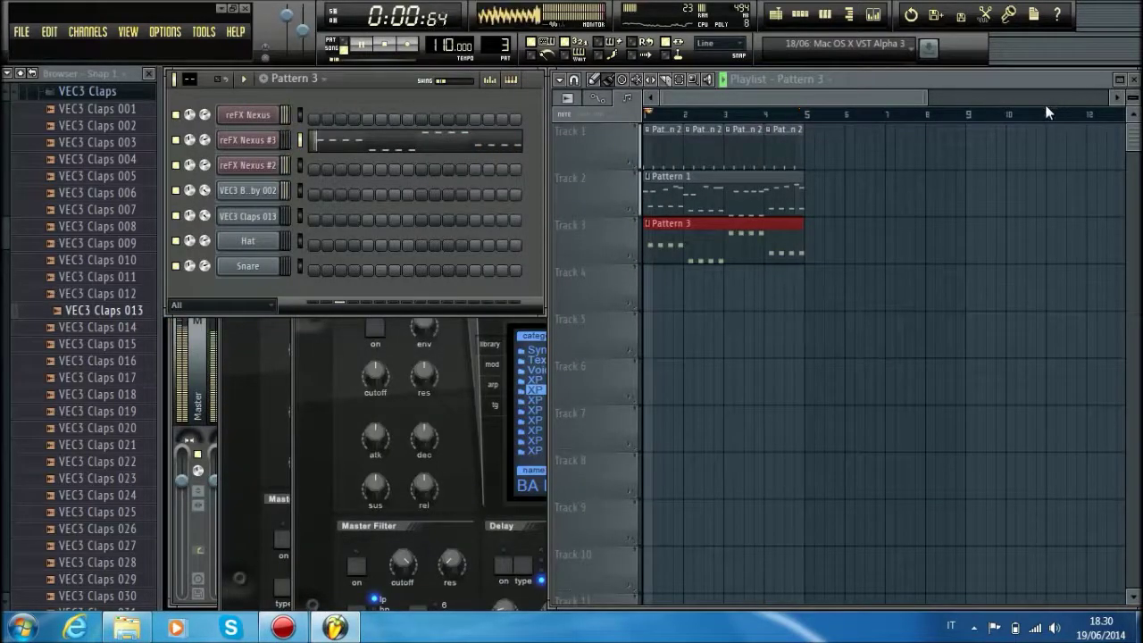
# Step: Switch to the empty Pattern 4 and insert a 3x Osc channel after the Nexus bass channel
pyautogui.scroll(2, 659, 122)
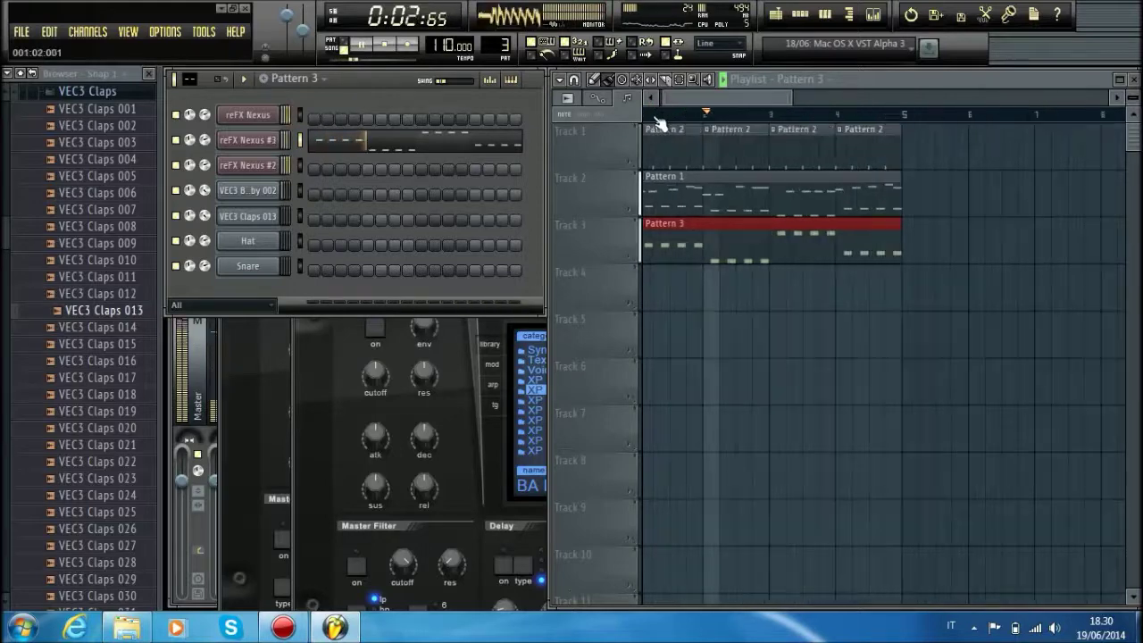
pyautogui.scroll(2, 659, 118)
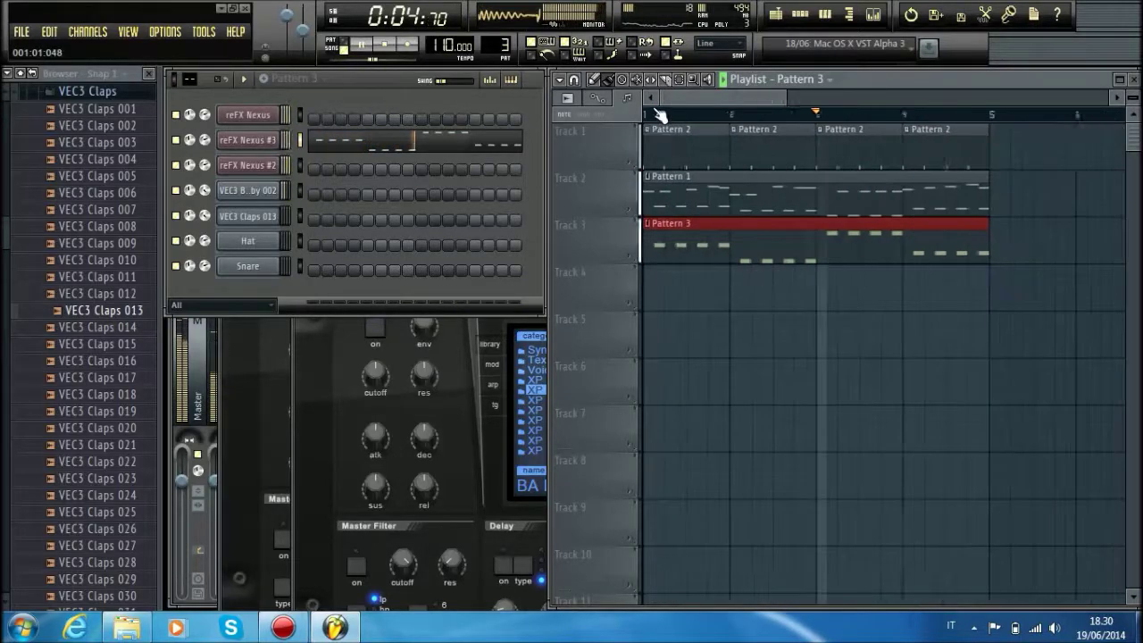
pyautogui.scroll(-5, 659, 116)
pyautogui.scroll(1, 497, 46)
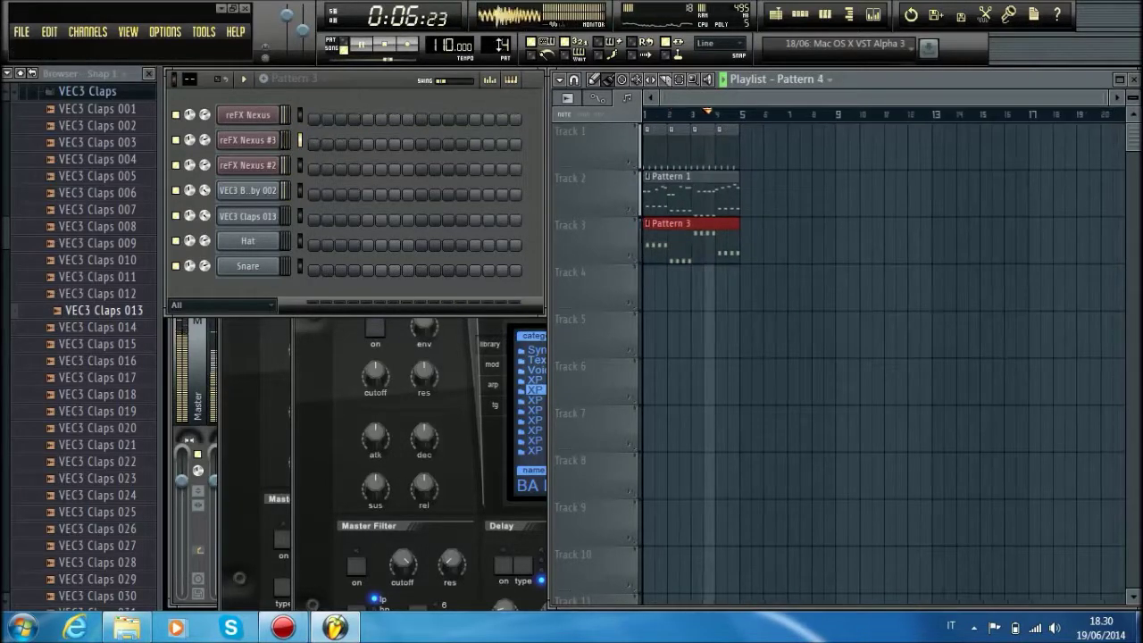
pyautogui.rightClick(250, 164)
pyautogui.moveTo(322, 323)
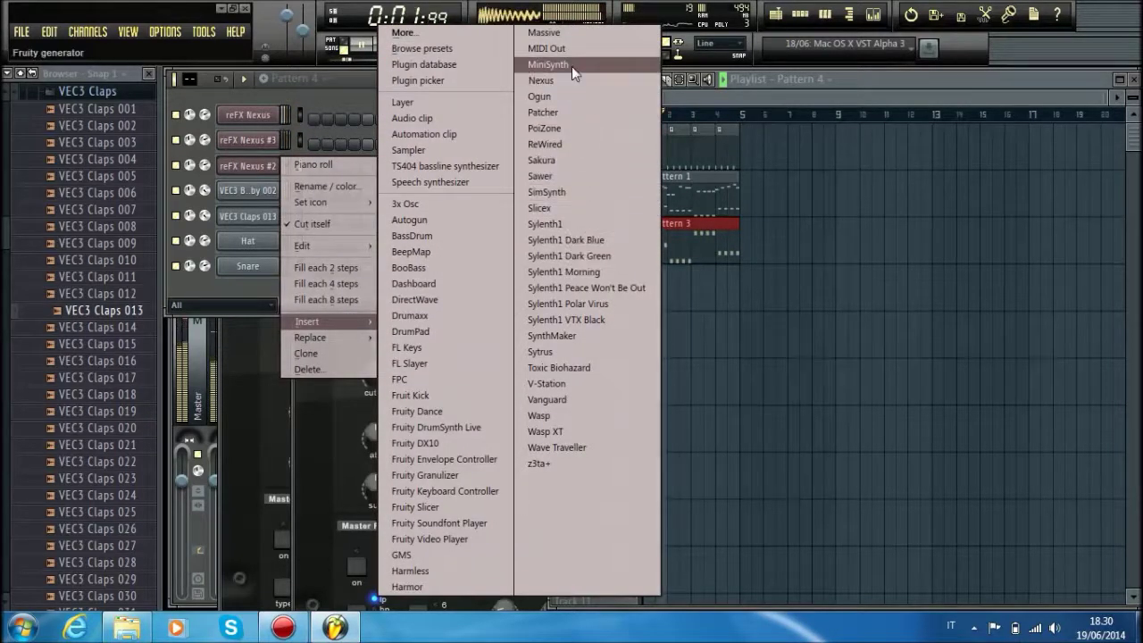
pyautogui.click(455, 203)
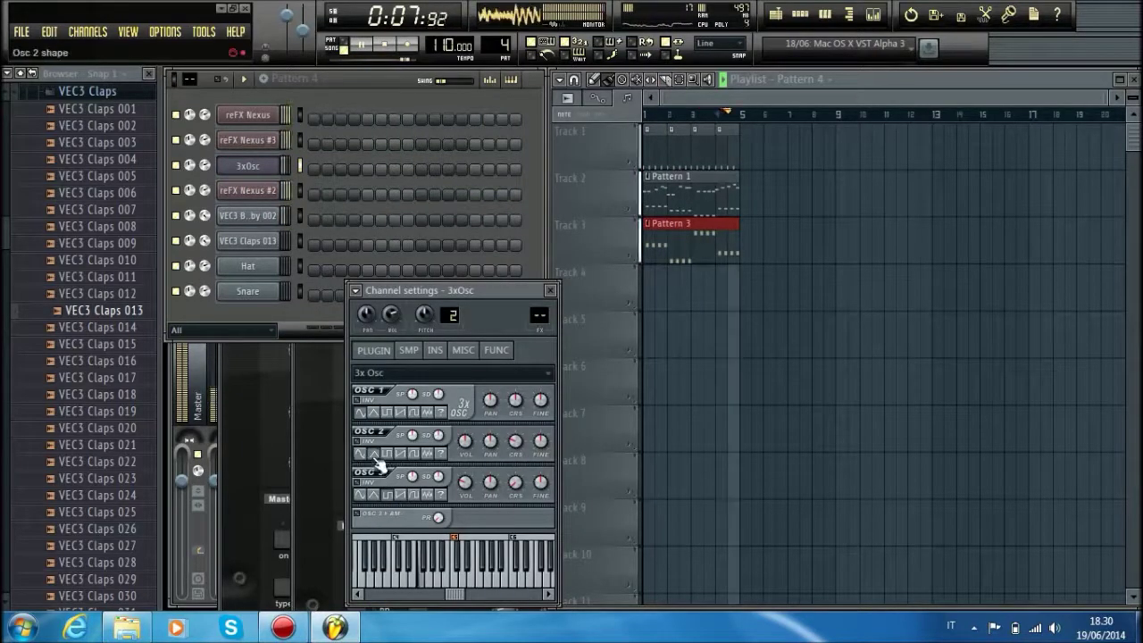
# Step: Stop playback and adjust oscillator 3's stereo detune and phase offset in 3x Osc
pyautogui.press('space')
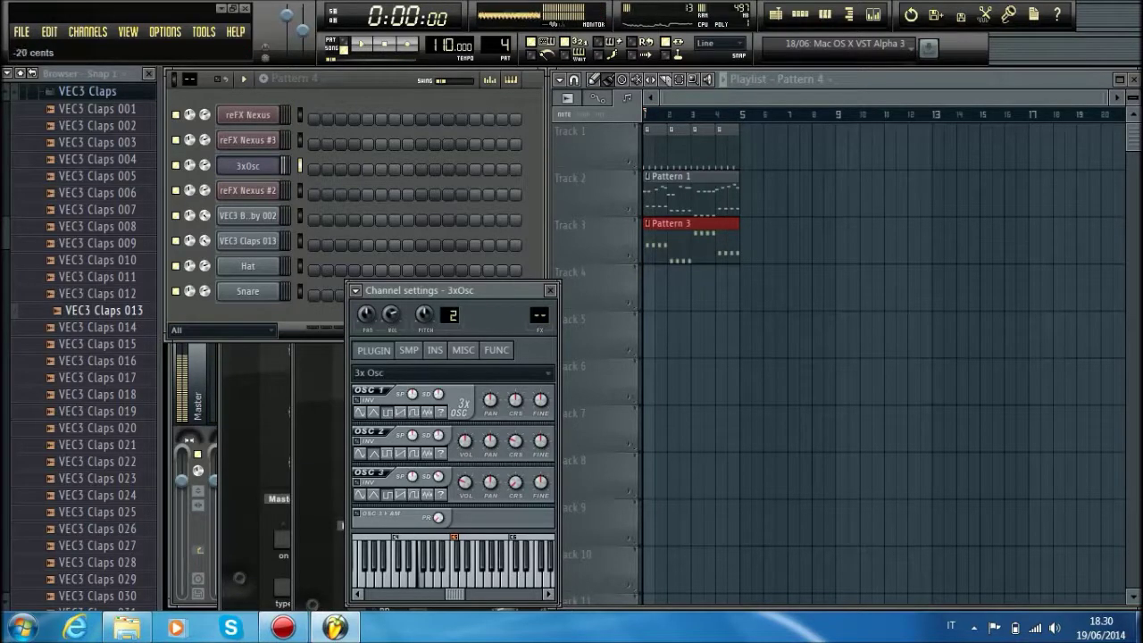
pyautogui.click(412, 477)
# Step: Open the 3xOsc channel's piano roll and place a short C5 note at the start of bar 1
pyautogui.rightClick(282, 172)
pyautogui.click(304, 165)
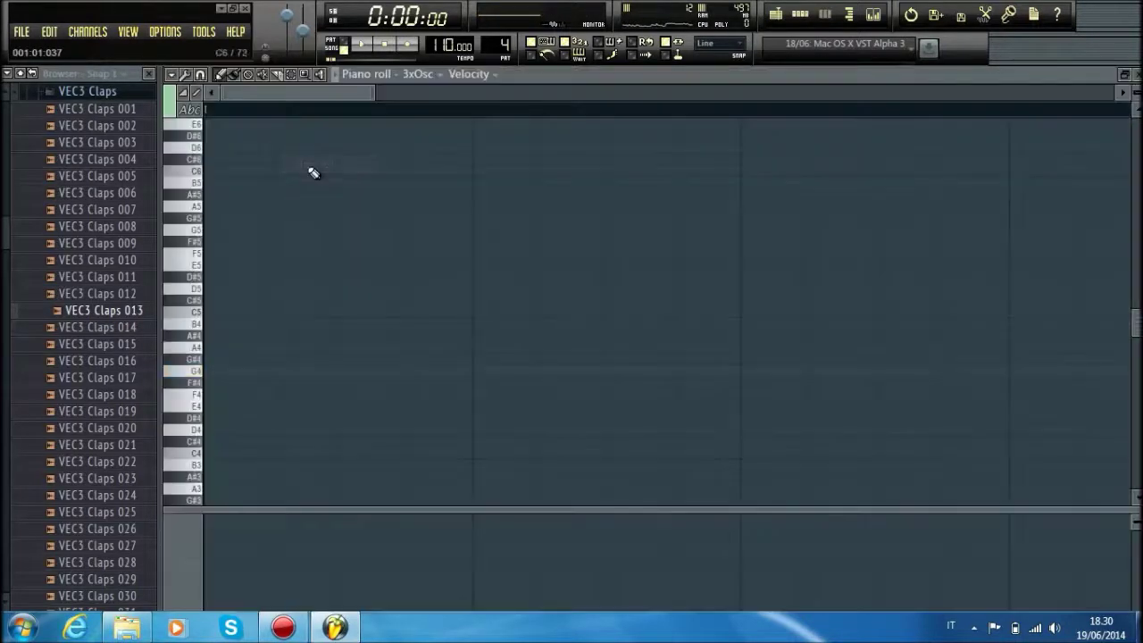
pyautogui.scroll(-5, 299, 117)
pyautogui.press('space')
pyautogui.press('y')
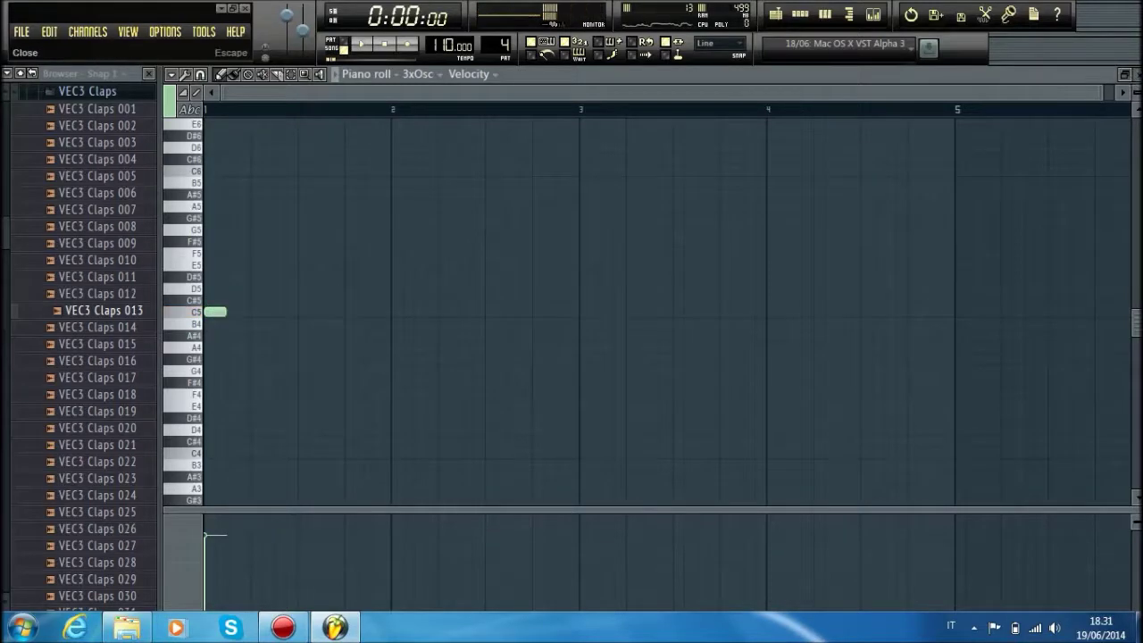
# Step: Close the piano roll and adjust the stereo detune of oscillator 3 in 3x Osc again
pyautogui.press('Escape')
pyautogui.click(440, 482)
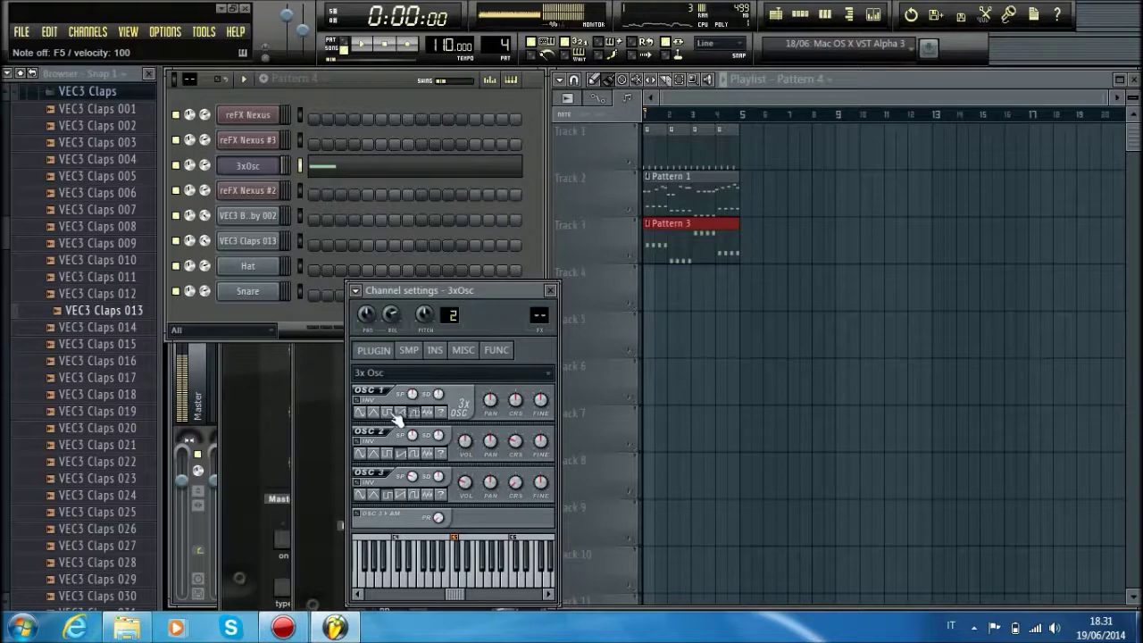
# Step: Place Pattern 4 at bar 1 of playlist Track 4 and open the 3xOsc channel's piano roll
pyautogui.click(661, 299)
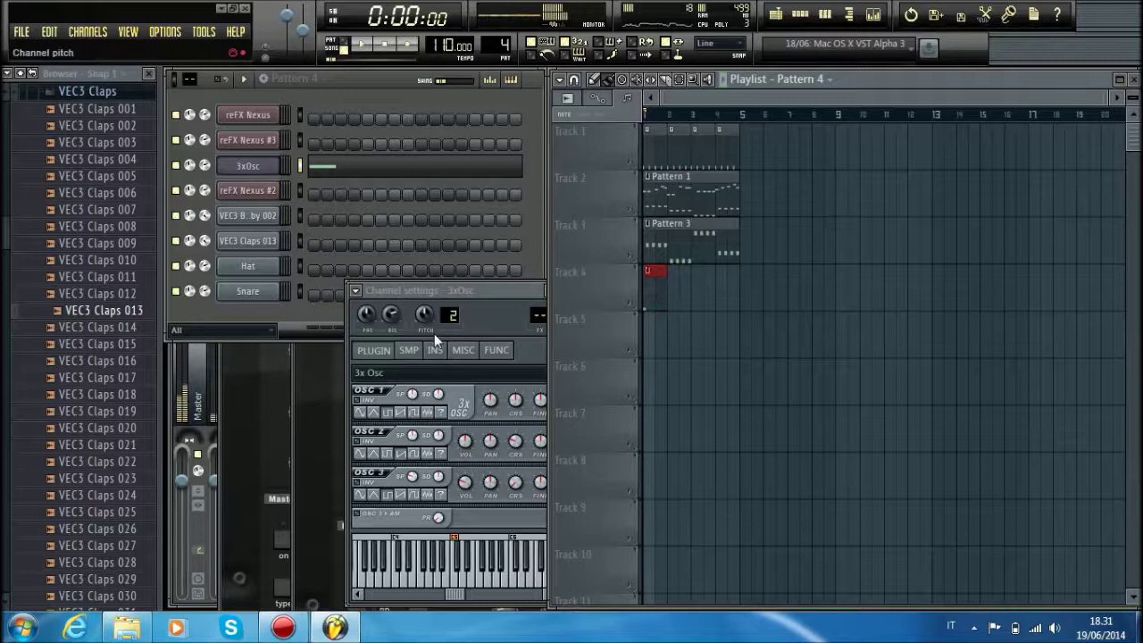
pyautogui.click(408, 181)
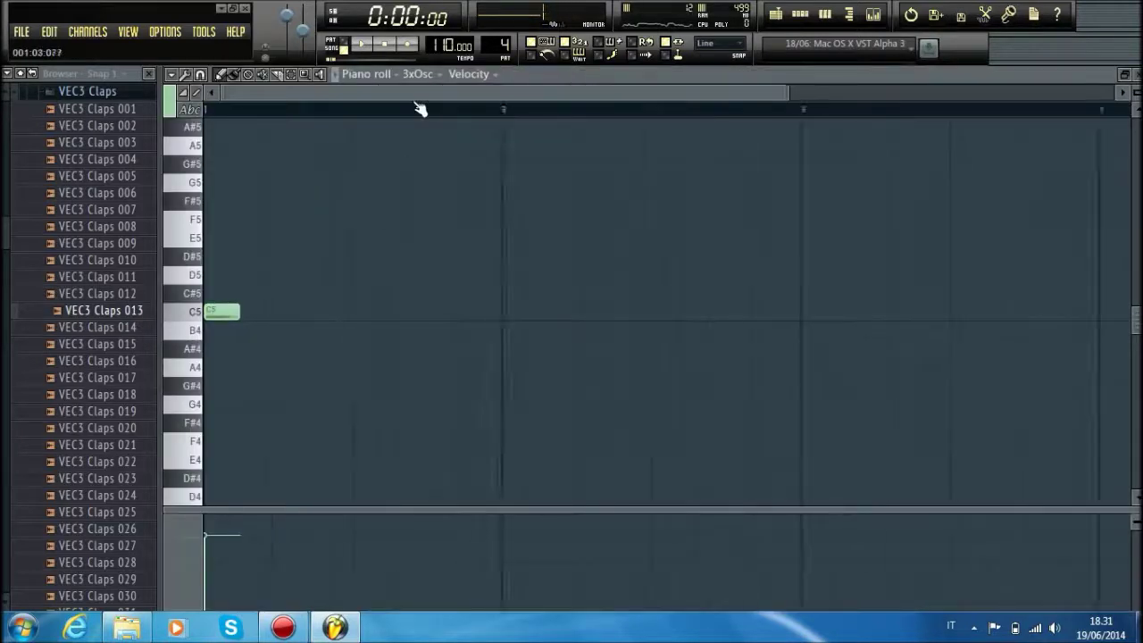
# Step: Try a short rising 3xOsc phrase of C#5, C#5, D#5 and F#5 notes in bar 1, playing it back between edits
pyautogui.moveTo(216, 318); pyautogui.dragTo(216, 295)
pyautogui.press('space')
pyautogui.click(278, 257)
pyautogui.click(327, 201)
pyautogui.press('space')
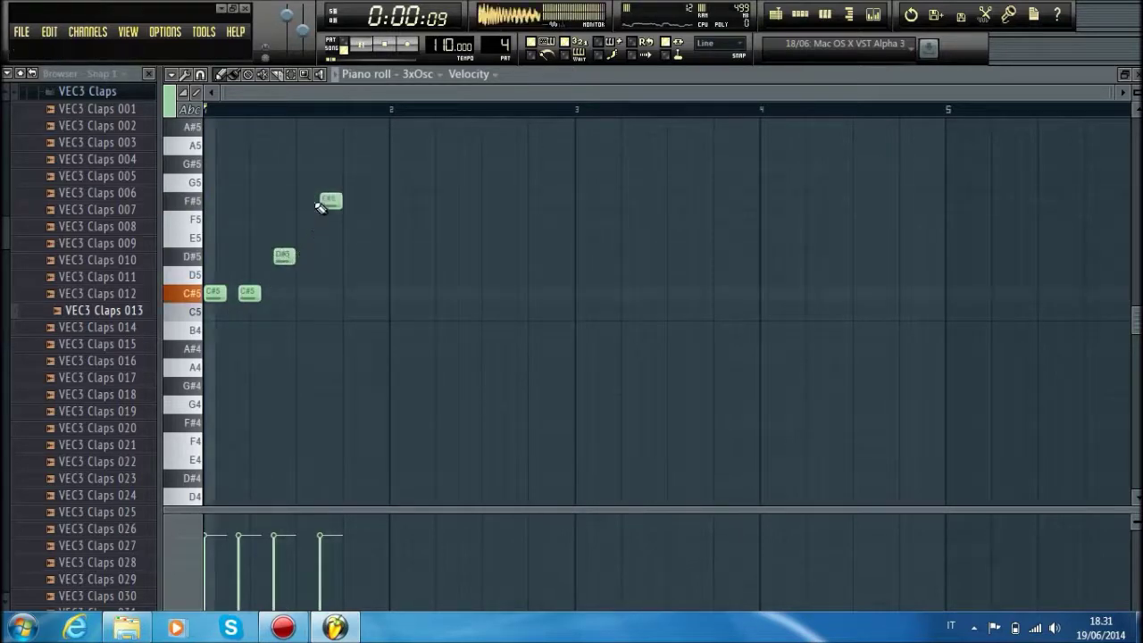
pyautogui.press('space')
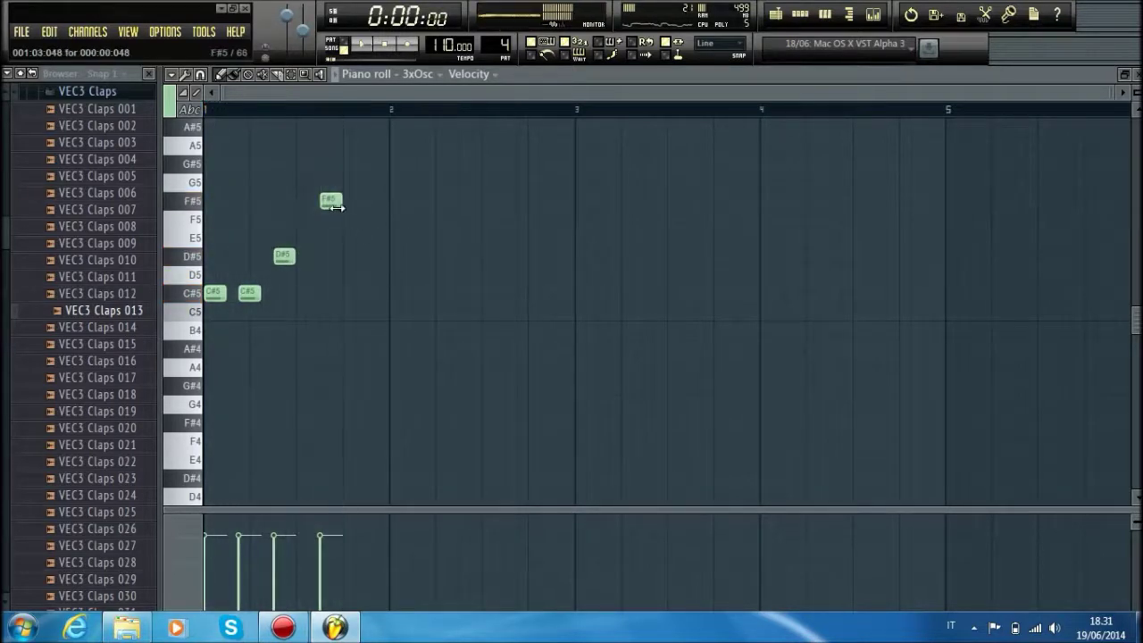
pyautogui.press('space')
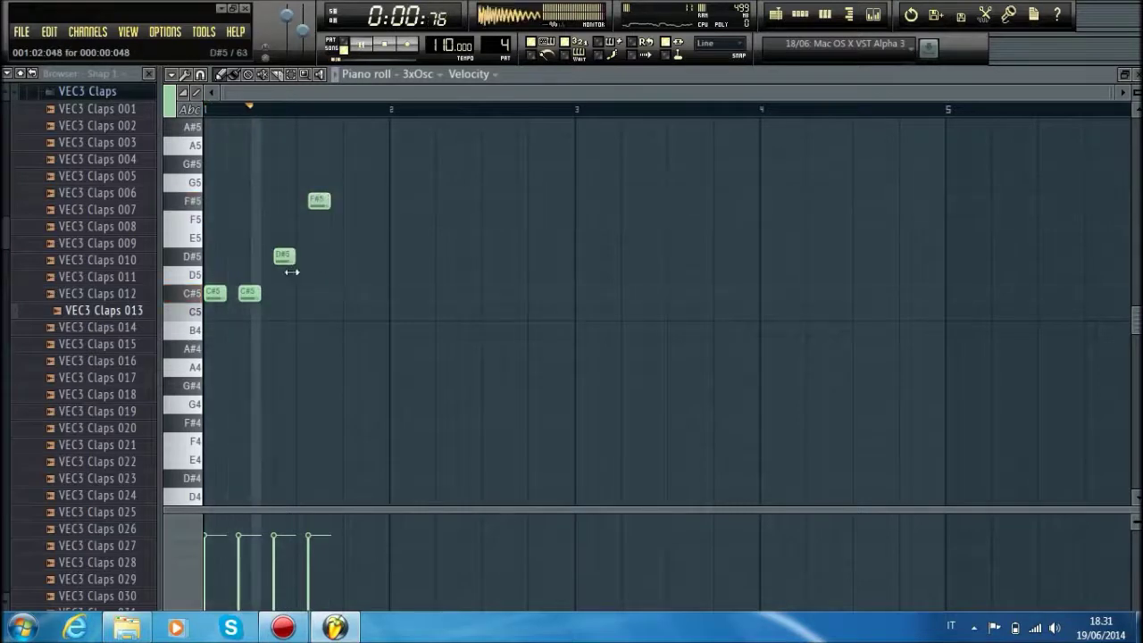
pyautogui.moveTo(290, 256); pyautogui.dragTo(260, 257)
pyautogui.press('space')
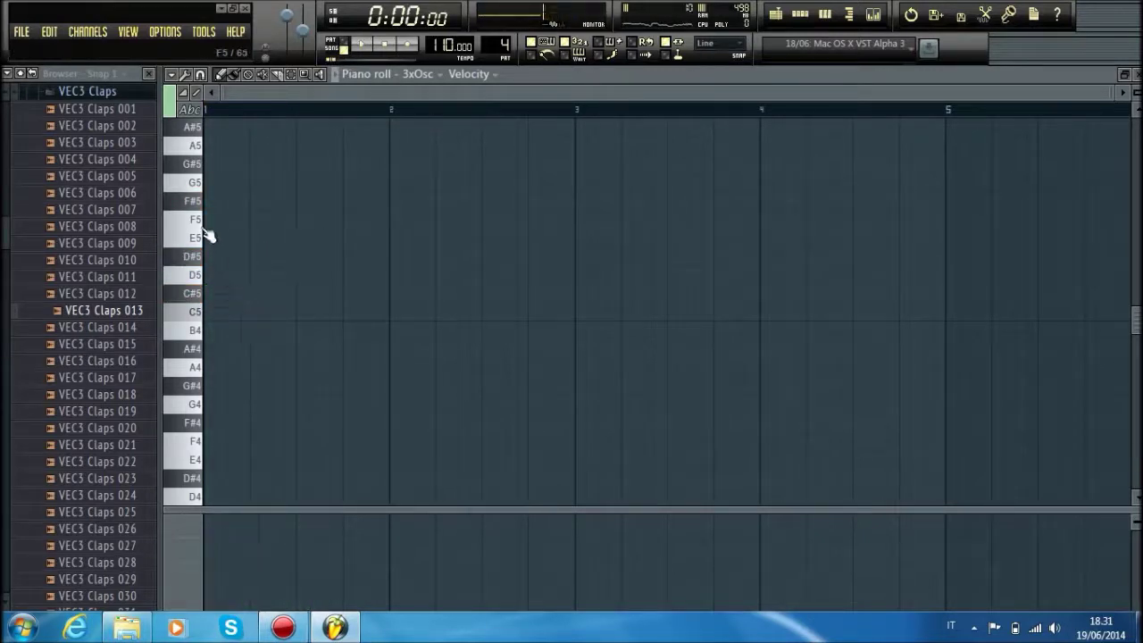
# Step: Draw four one-bar 3xOsc notes, C#5 in bar 1, D#5 in bar 2, G#5 in bar 3 and F5 in bar 4, and play them
pyautogui.press('c')
pyautogui.press('x')
pyautogui.moveTo(211, 298); pyautogui.dragTo(388, 301)
pyautogui.press('space')
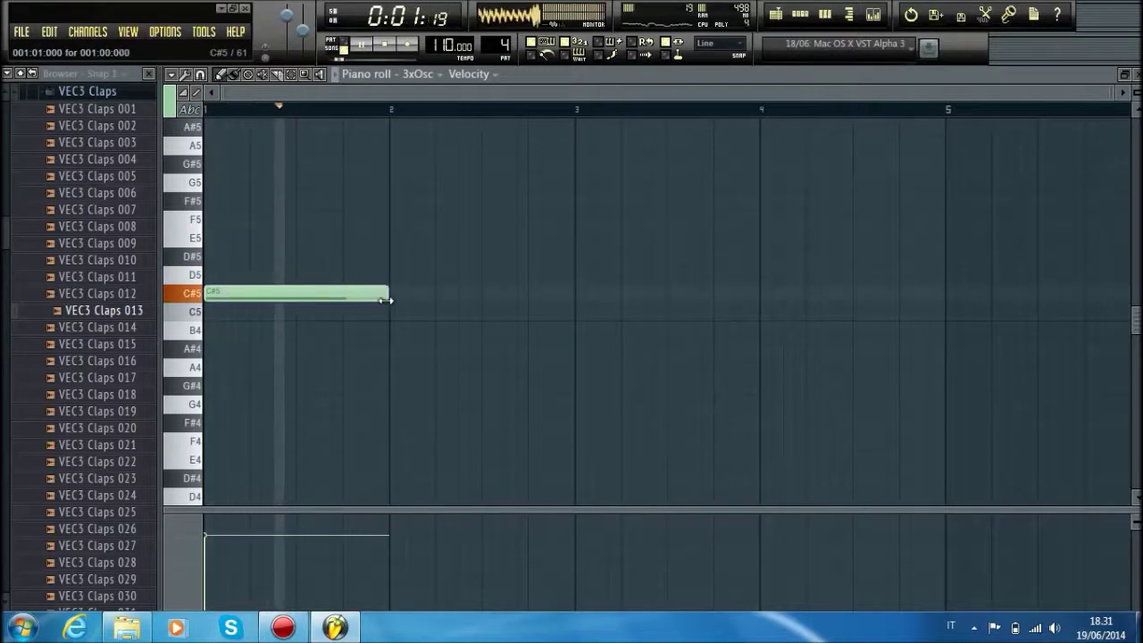
pyautogui.scroll(1, 395, 309)
pyautogui.click(392, 309)
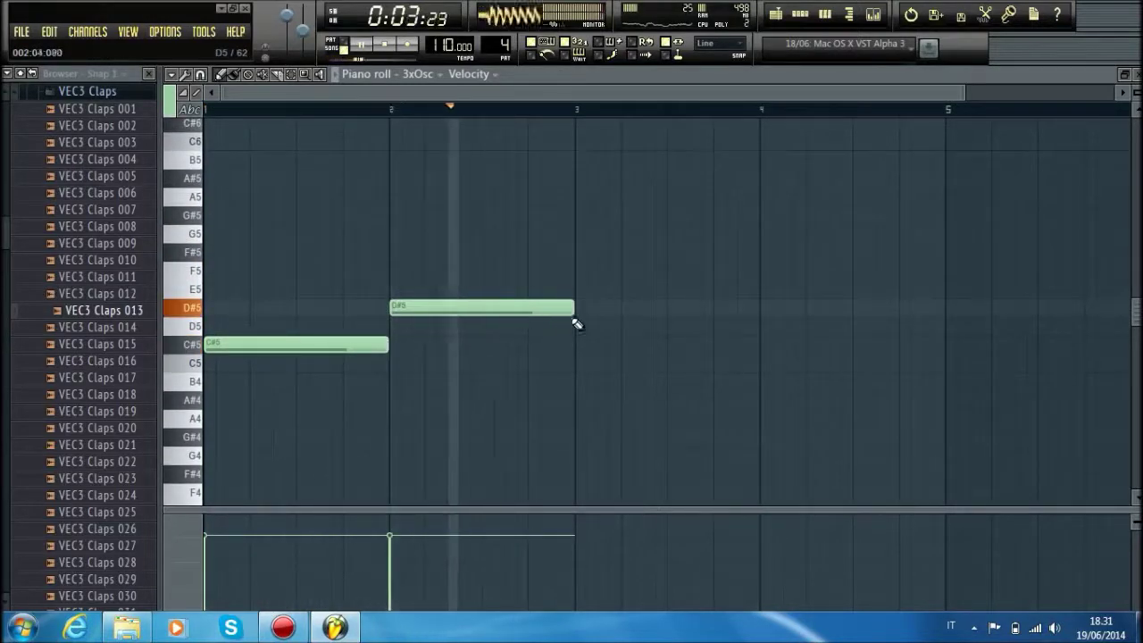
pyautogui.press('space')
pyautogui.click(575, 252)
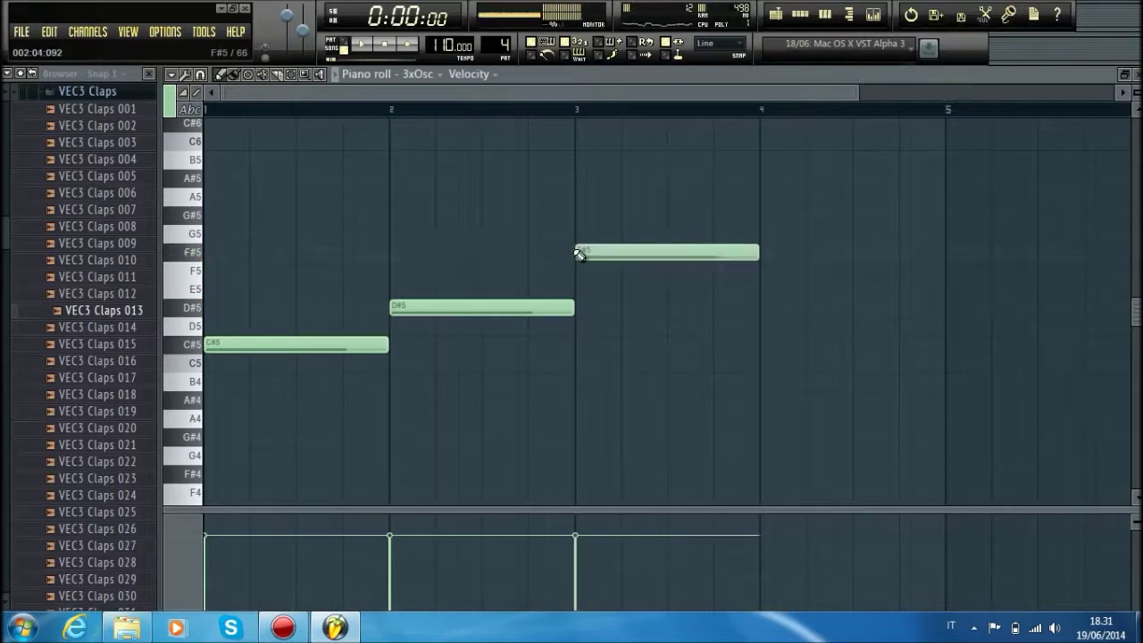
pyautogui.moveTo(582, 248); pyautogui.dragTo(588, 201)
pyautogui.moveTo(770, 382); pyautogui.dragTo(762, 269)
pyautogui.press('space')
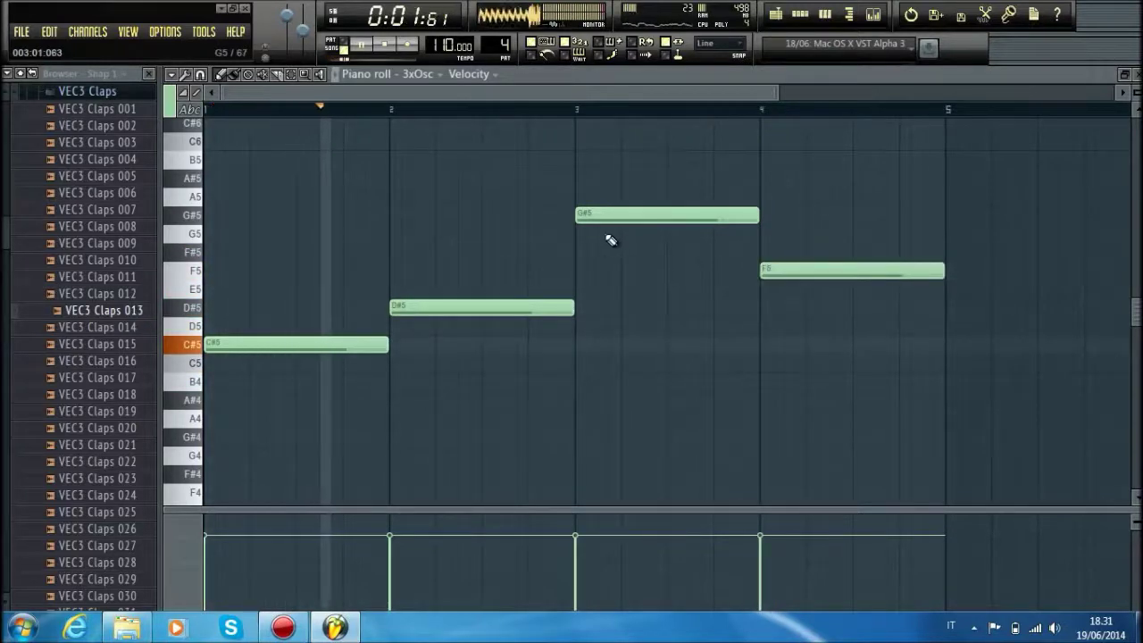
# Step: Raise the bar 4 note to F#5 and close the piano roll
pyautogui.scroll(-1, 571, 109)
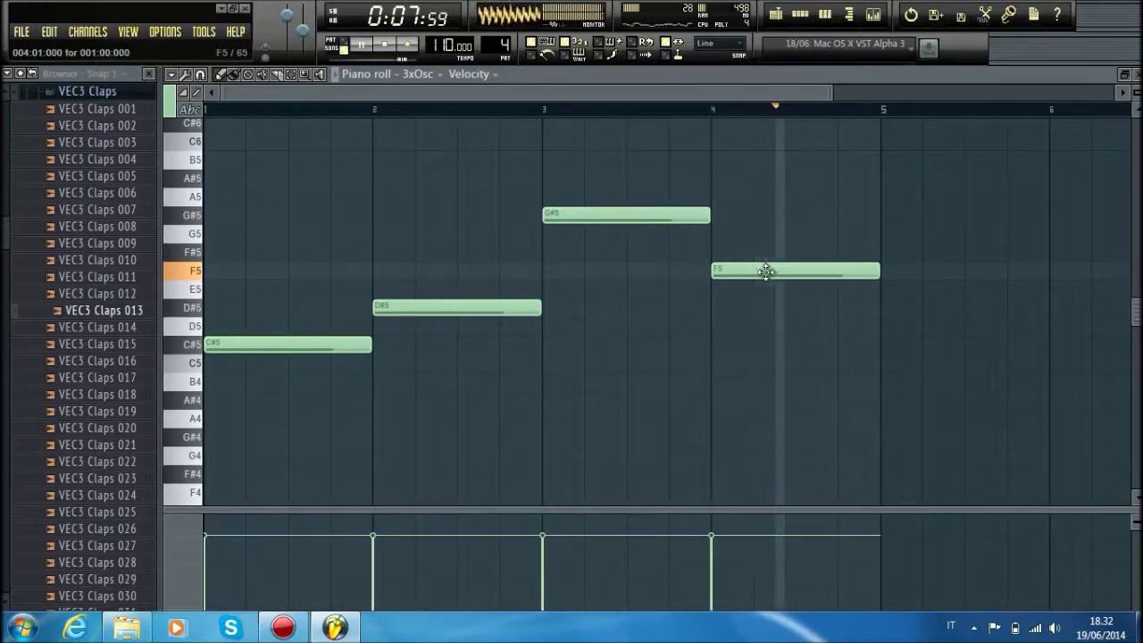
pyautogui.moveTo(762, 271); pyautogui.dragTo(771, 246)
pyautogui.click(1138, 75)
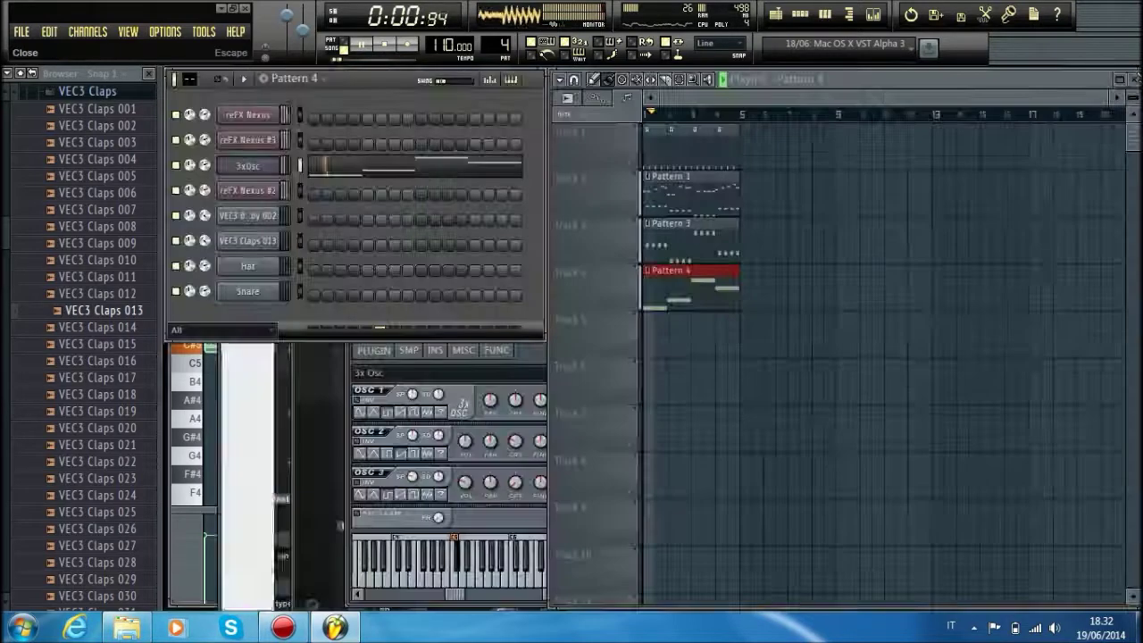
# Step: Clone the VEC3 Bassdrums Clubby 002 channel, naming the clone Sidechain, and fill it on every fourth step
pyautogui.rightClick(264, 223)
pyautogui.click(326, 417)
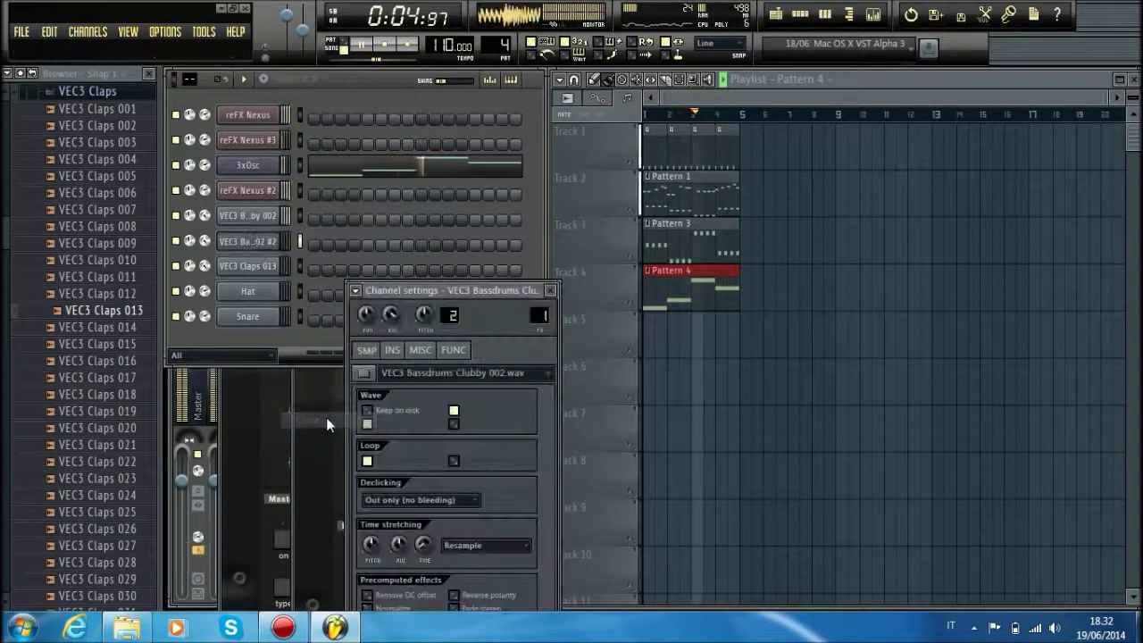
pyautogui.rightClick(255, 239)
pyautogui.click(314, 259)
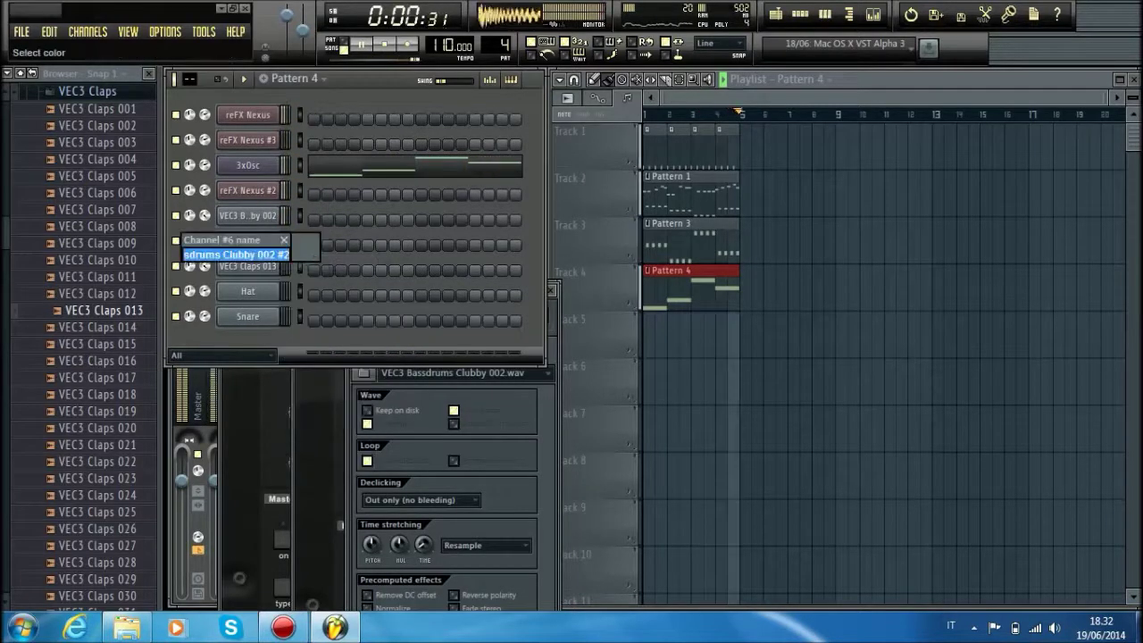
pyautogui.write('Sidechain')
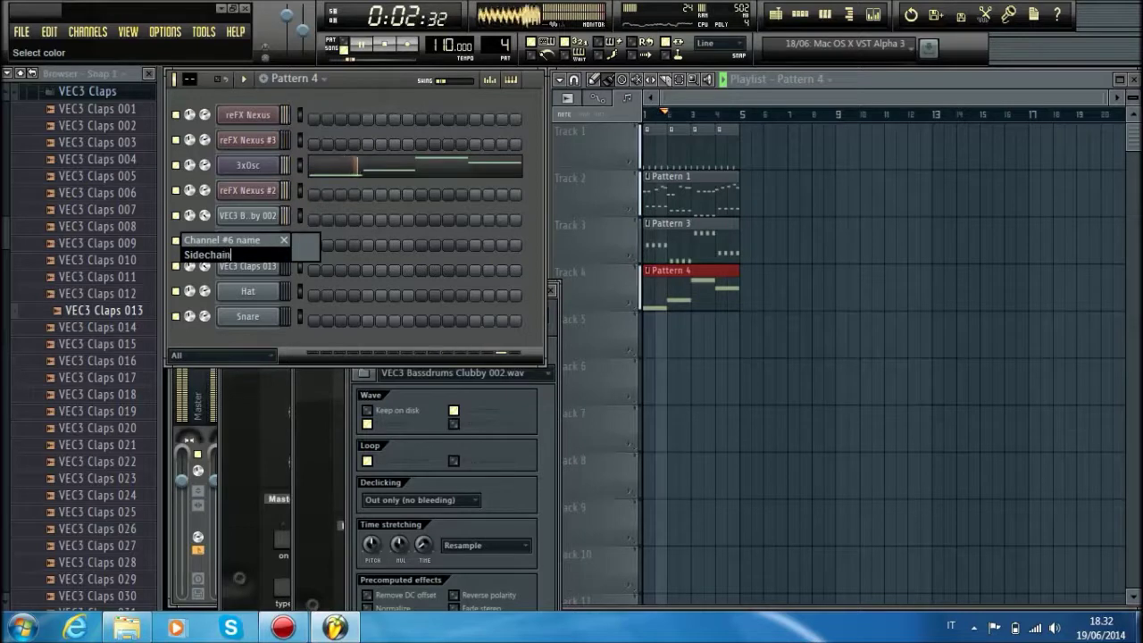
pyautogui.press('Return')
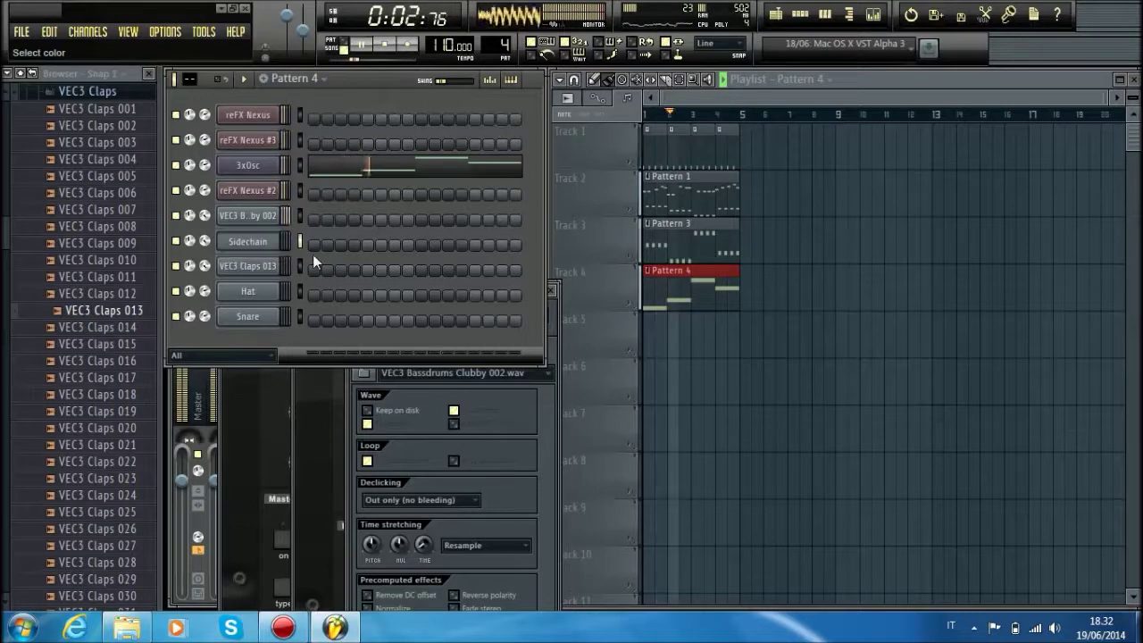
pyautogui.rightClick(250, 243)
pyautogui.click(336, 372)
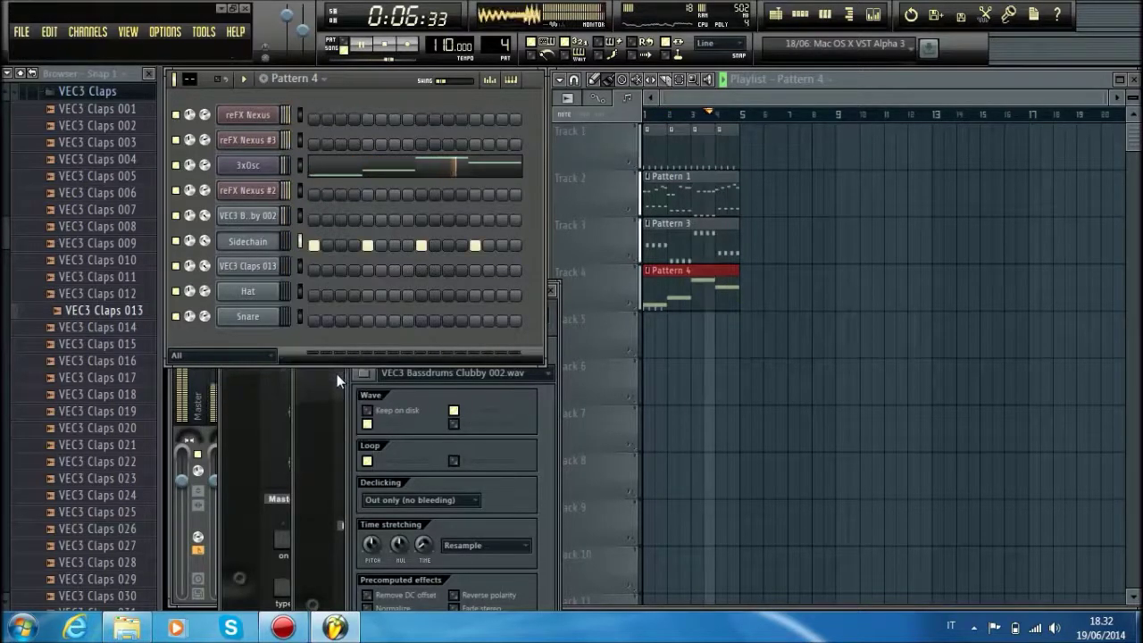
# Step: Try lowering the 3xOsc note in bar 4 to E5 and play the part back
pyautogui.click(473, 176)
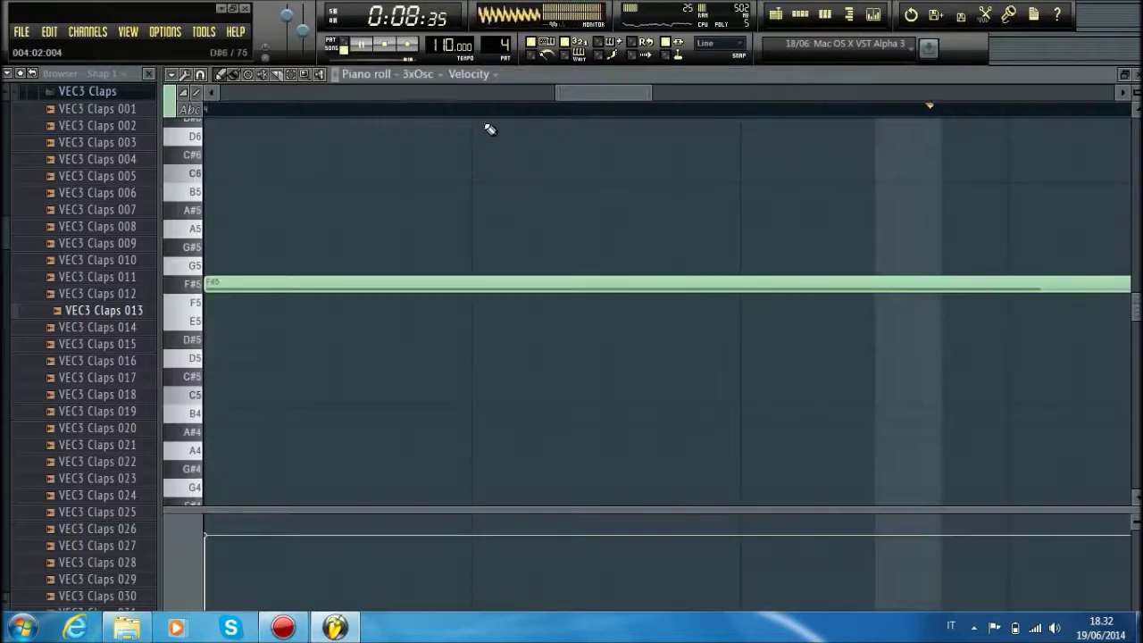
pyautogui.press('space')
pyautogui.scroll(-5, 487, 111)
pyautogui.moveTo(450, 281); pyautogui.dragTo(454, 318)
pyautogui.press('space')
pyautogui.click(1124, 75)
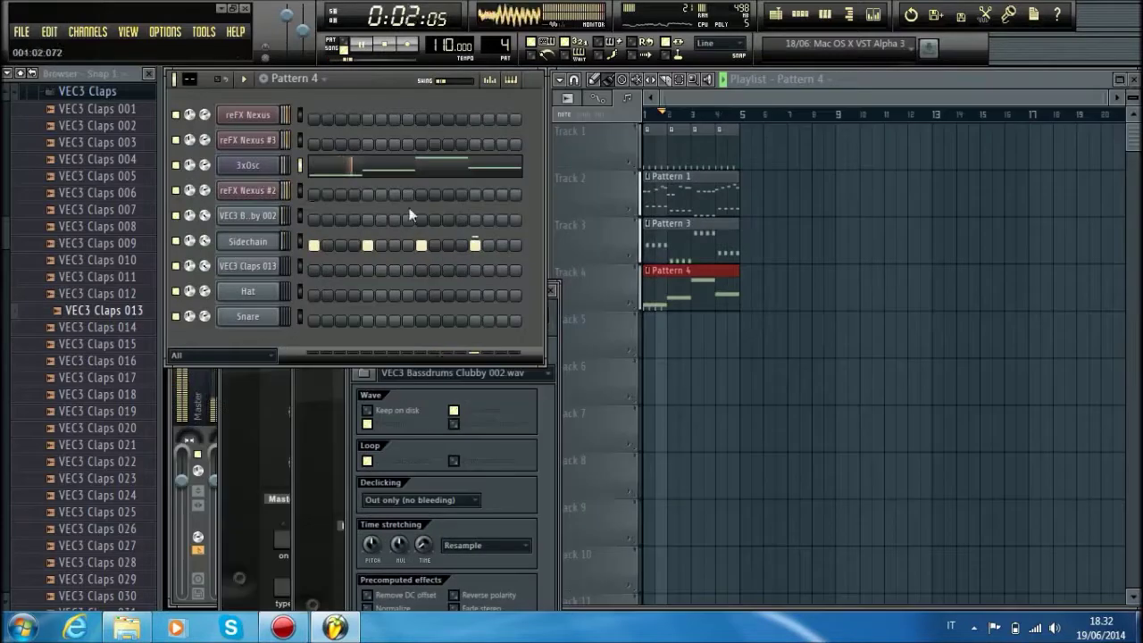
# Step: Route the Sidechain channel to mixer Insert 2, show the mixer and stop playback
pyautogui.click(516, 390)
pyautogui.doubleClick(540, 315)
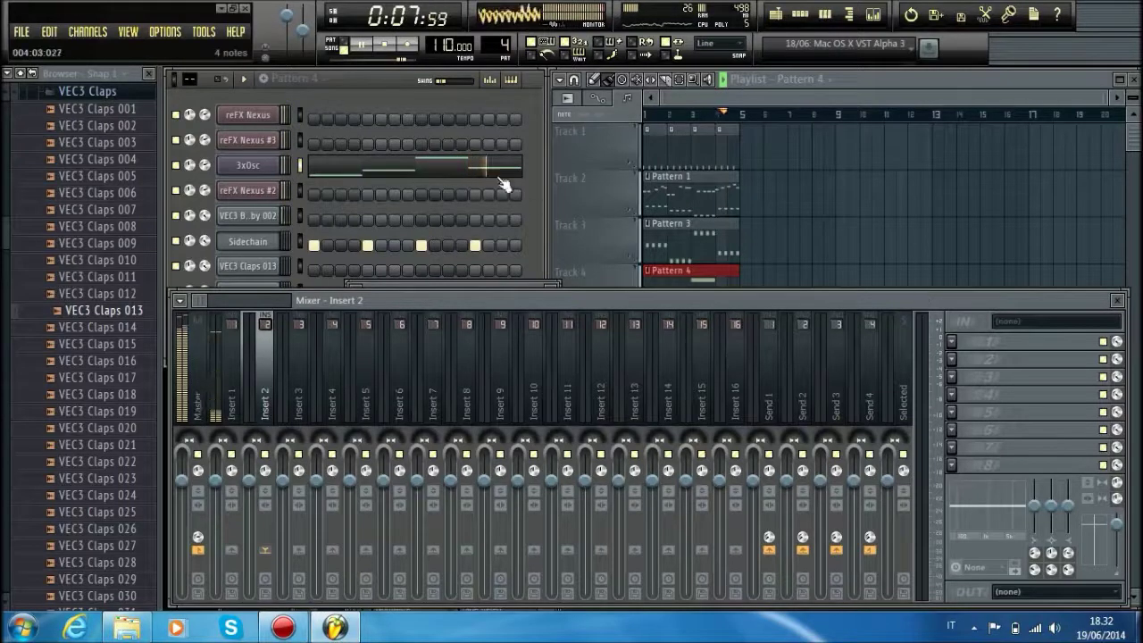
pyautogui.press('space')
# Step: Return to Pattern 4 and try raising the 3xOsc note in bar 4 to A#5 while listening to the part
pyautogui.click(707, 238)
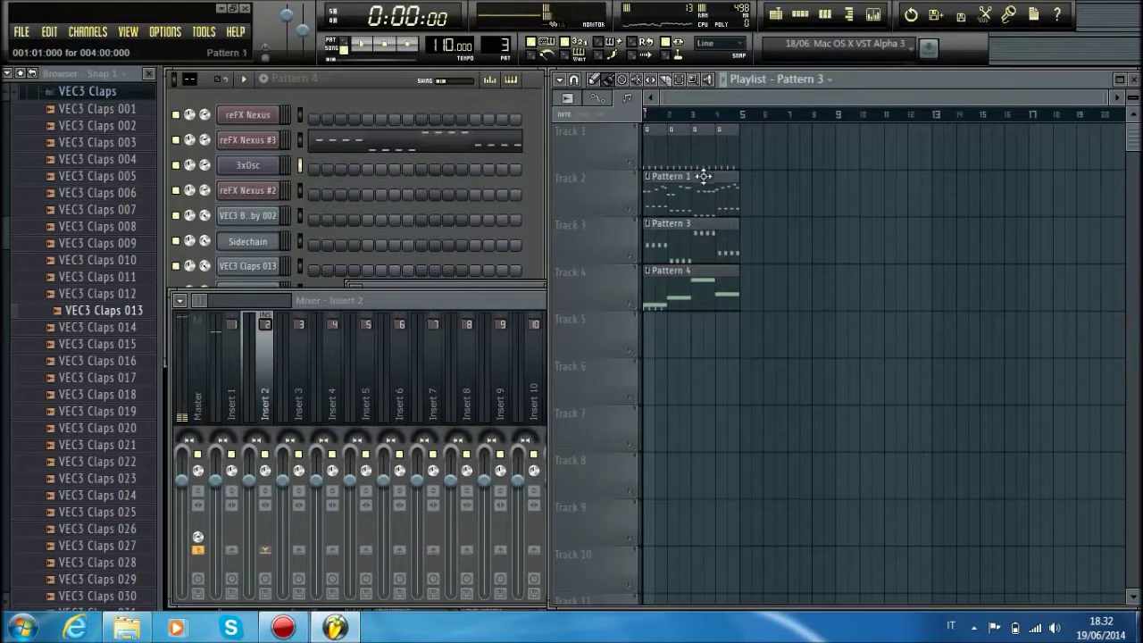
pyautogui.click(495, 41)
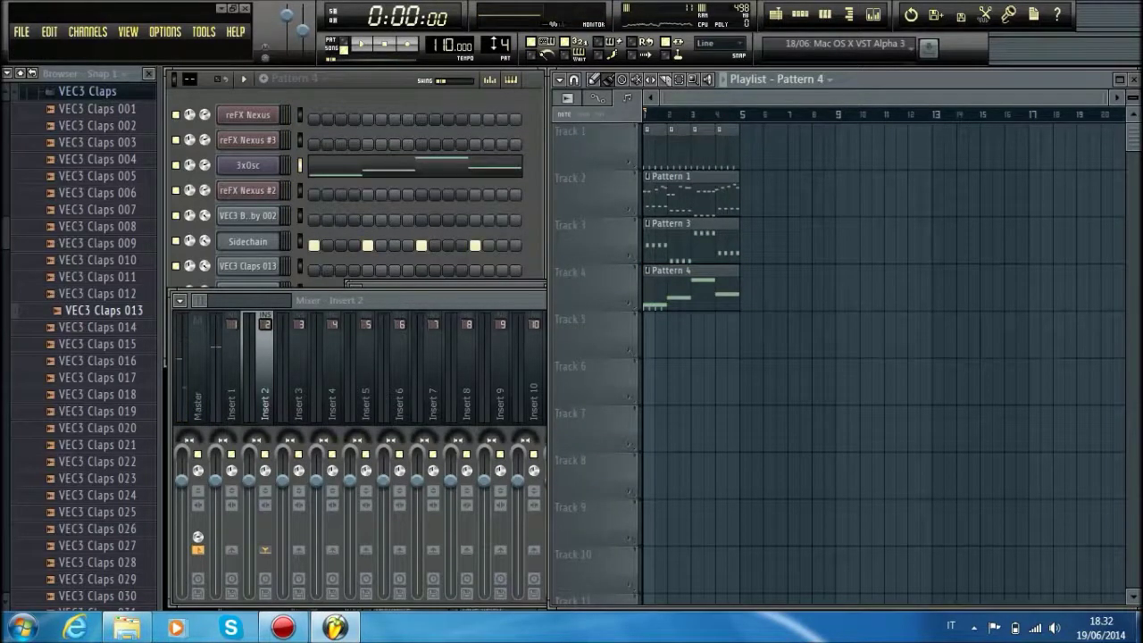
pyautogui.click(498, 168)
pyautogui.scroll(-4, 507, 113)
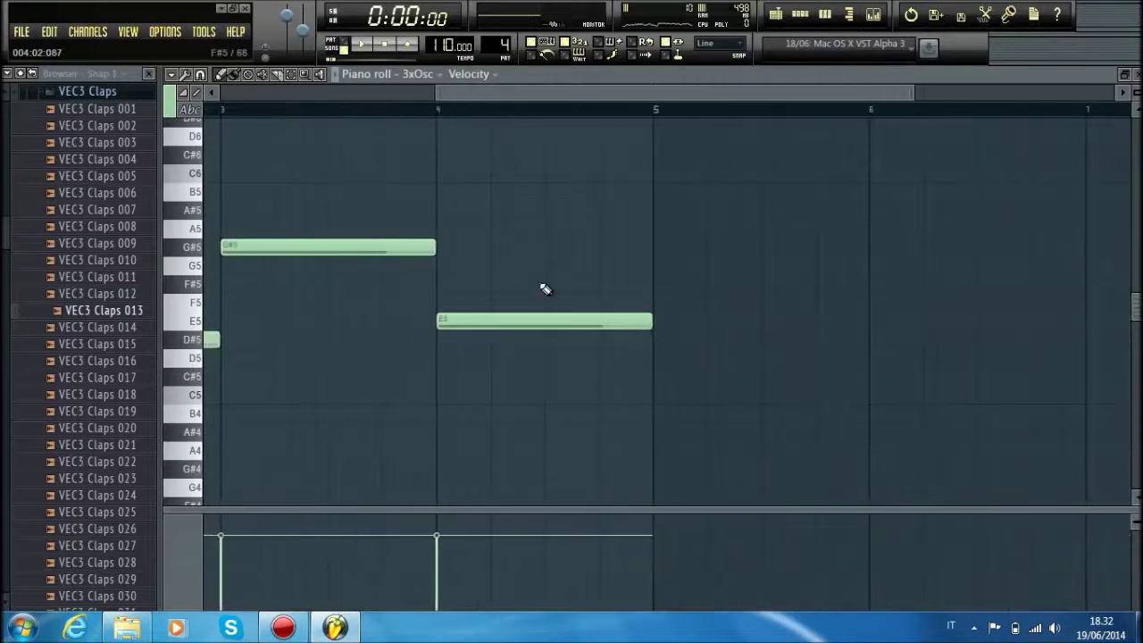
pyautogui.moveTo(524, 317); pyautogui.dragTo(518, 212)
pyautogui.press('space')
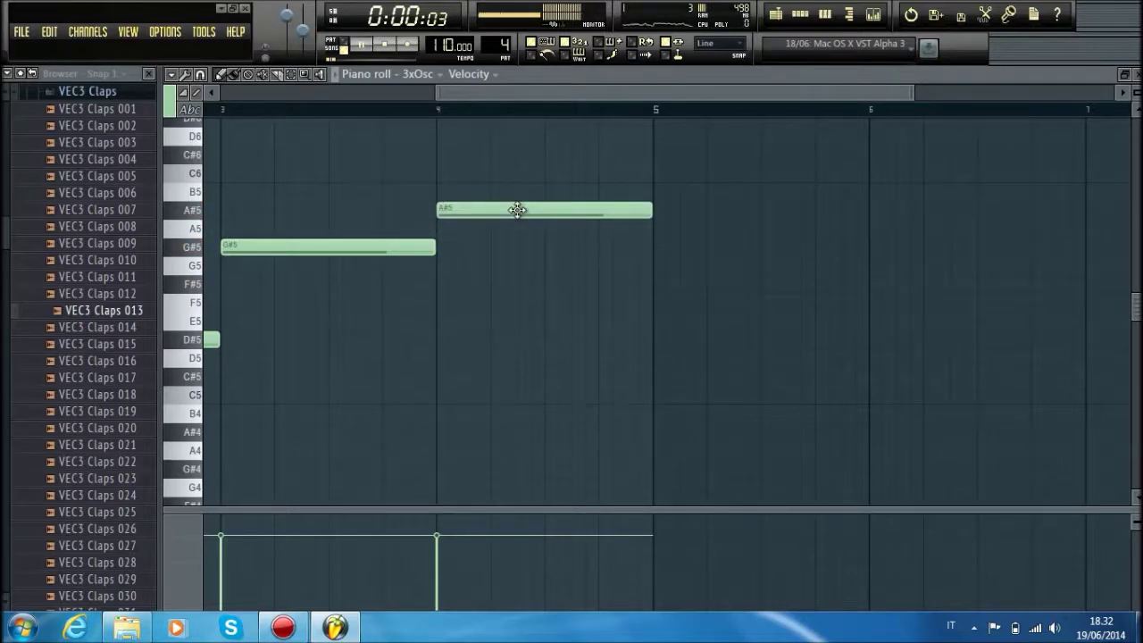
pyautogui.click(426, 111)
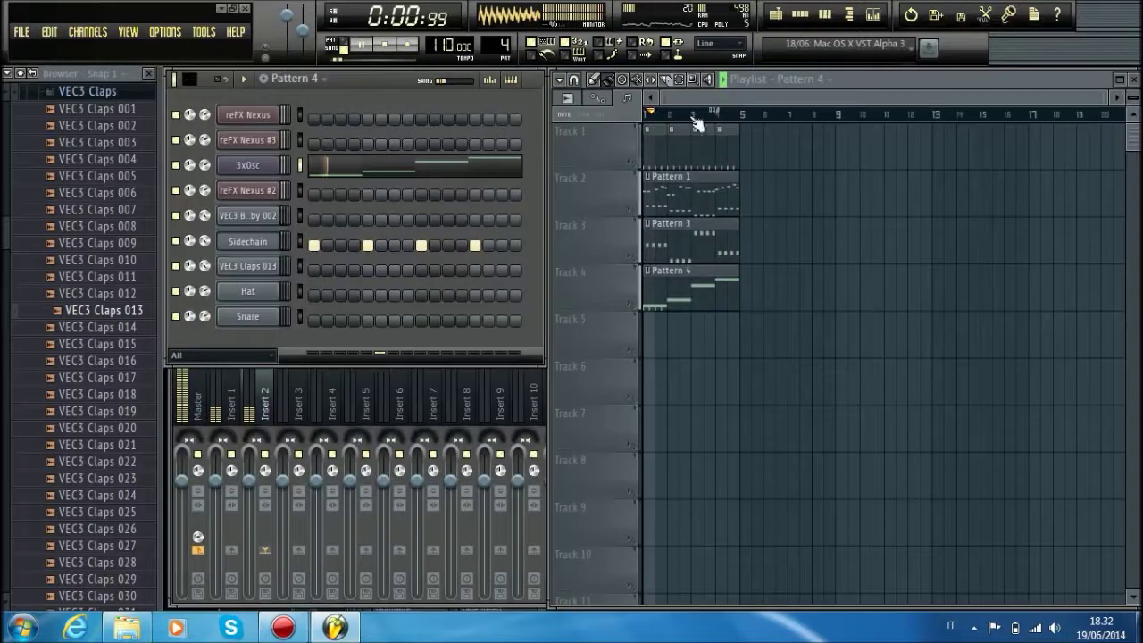
pyautogui.click(1136, 74)
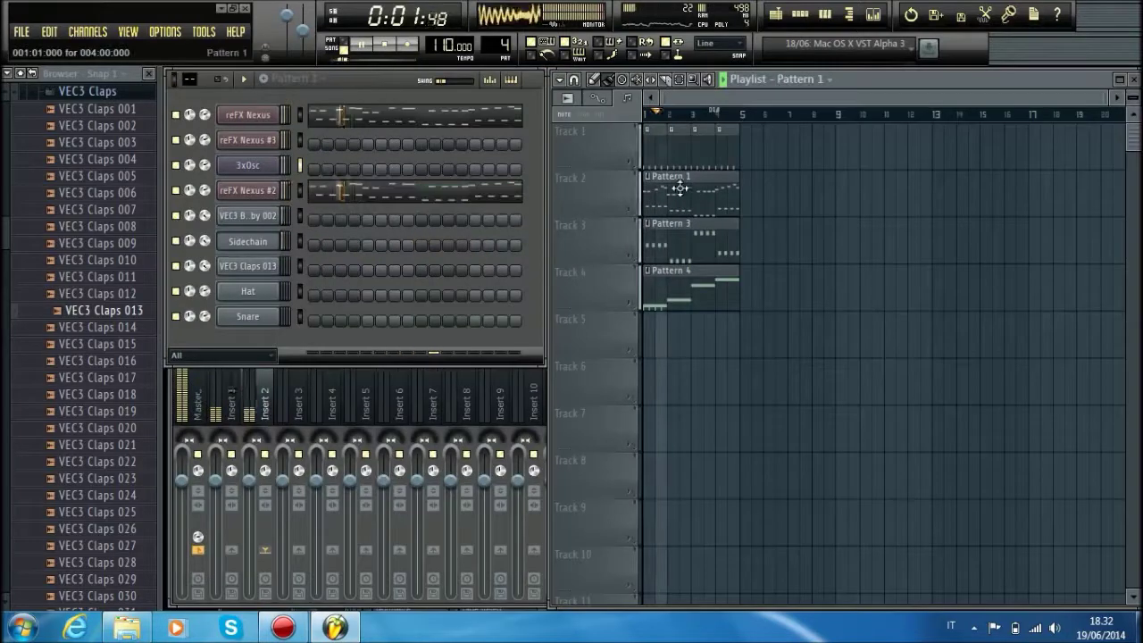
# Step: Check the end of the reFX Nexus melody in Pattern 1 and lower the 3xOsc note in bar 4 to F#5
pyautogui.scroll(-4, 500, 112)
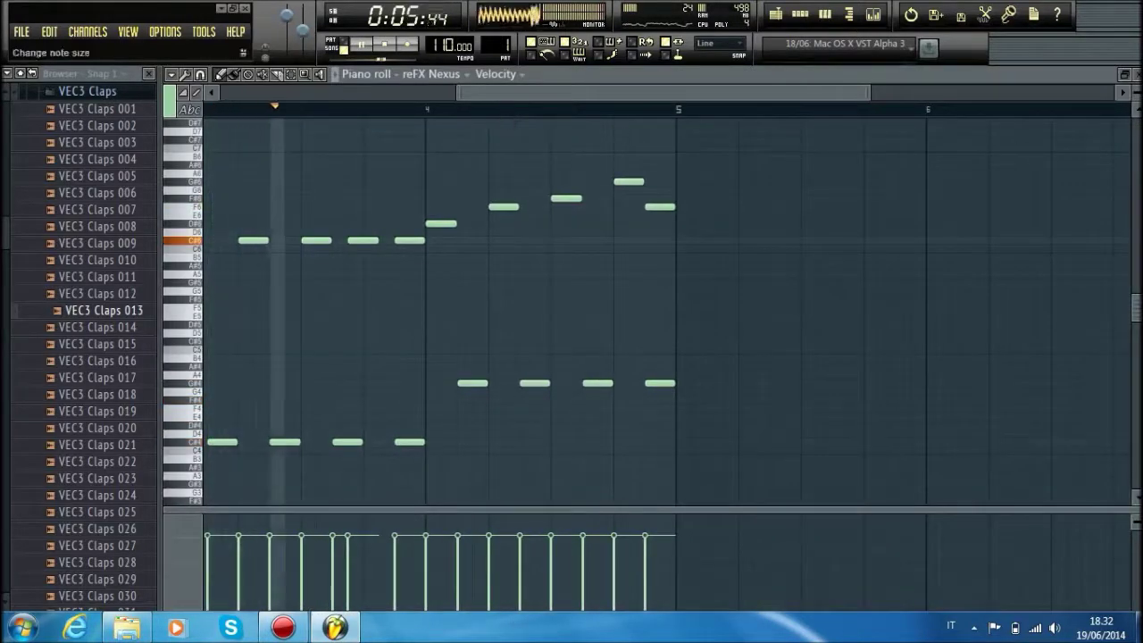
pyautogui.click(1124, 74)
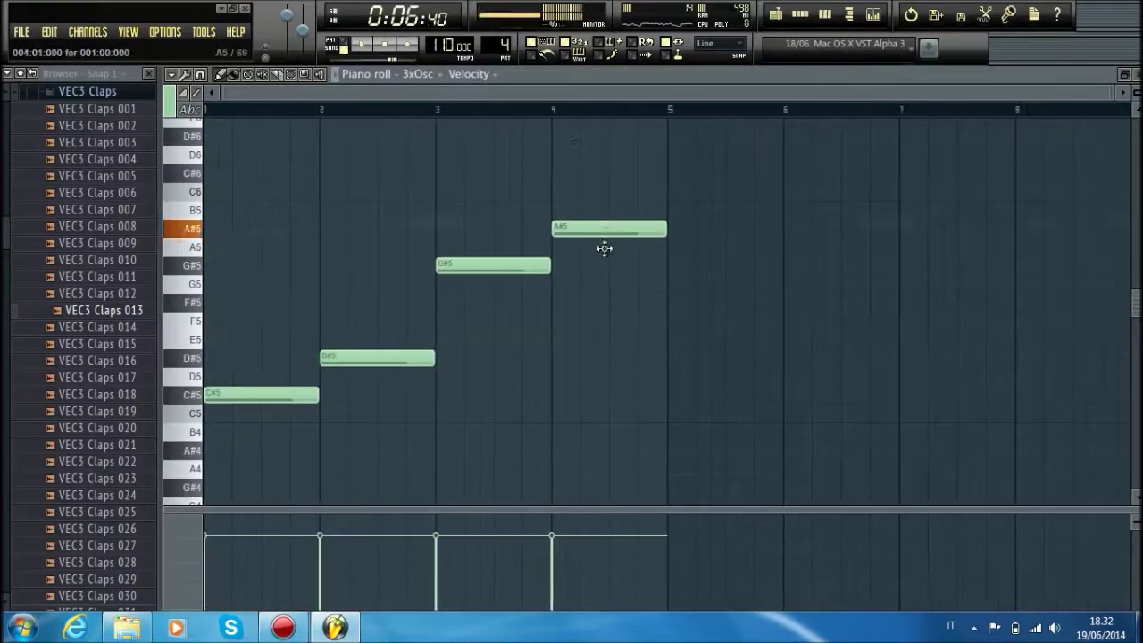
pyautogui.moveTo(604, 249); pyautogui.dragTo(601, 308)
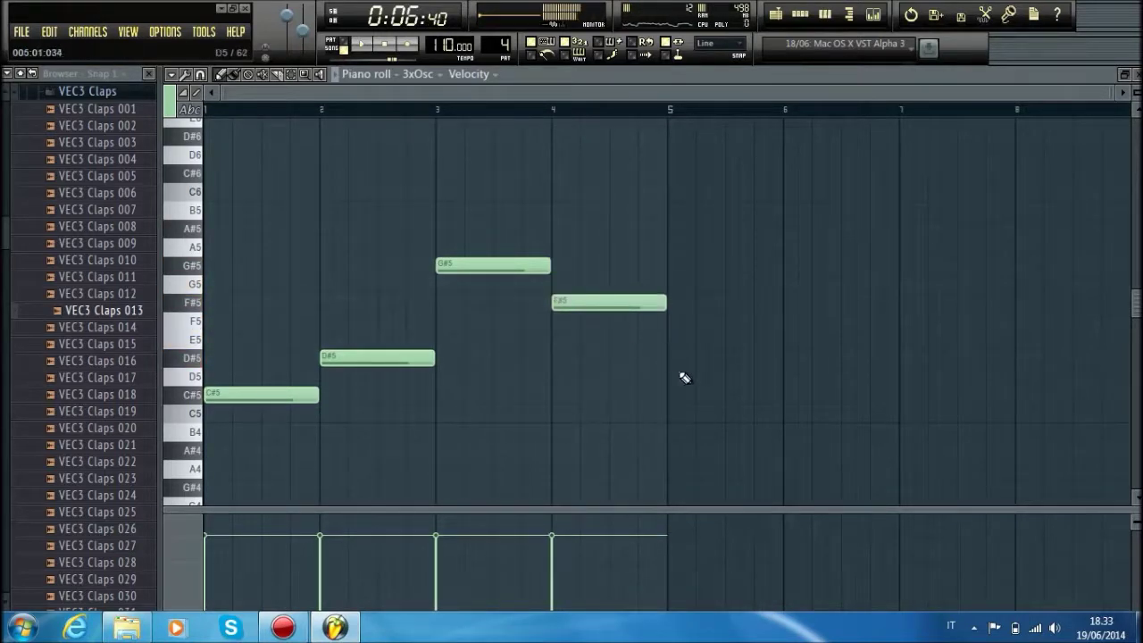
# Step: Transpose all four 3xOsc notes down one octave, starting at C#4, then deselect them and close the piano roll
pyautogui.moveTo(705, 441); pyautogui.dragTo(295, 256)
pyautogui.moveTo(251, 399); pyautogui.dragTo(242, 479)
pyautogui.press('space')
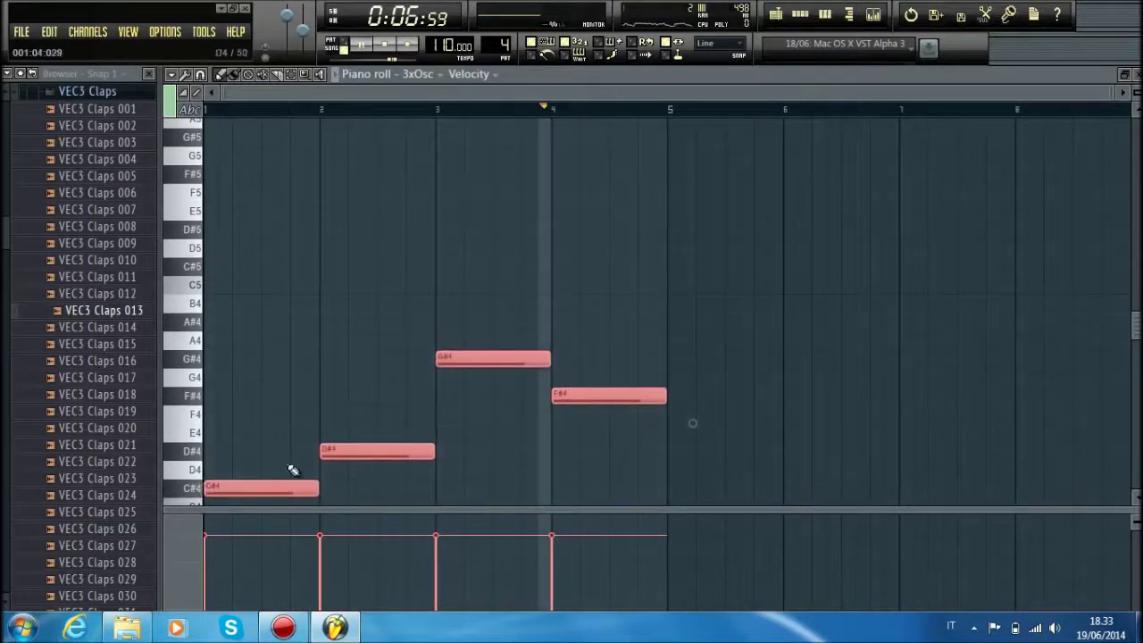
pyautogui.scroll(-3, 553, 388)
pyautogui.click(585, 357)
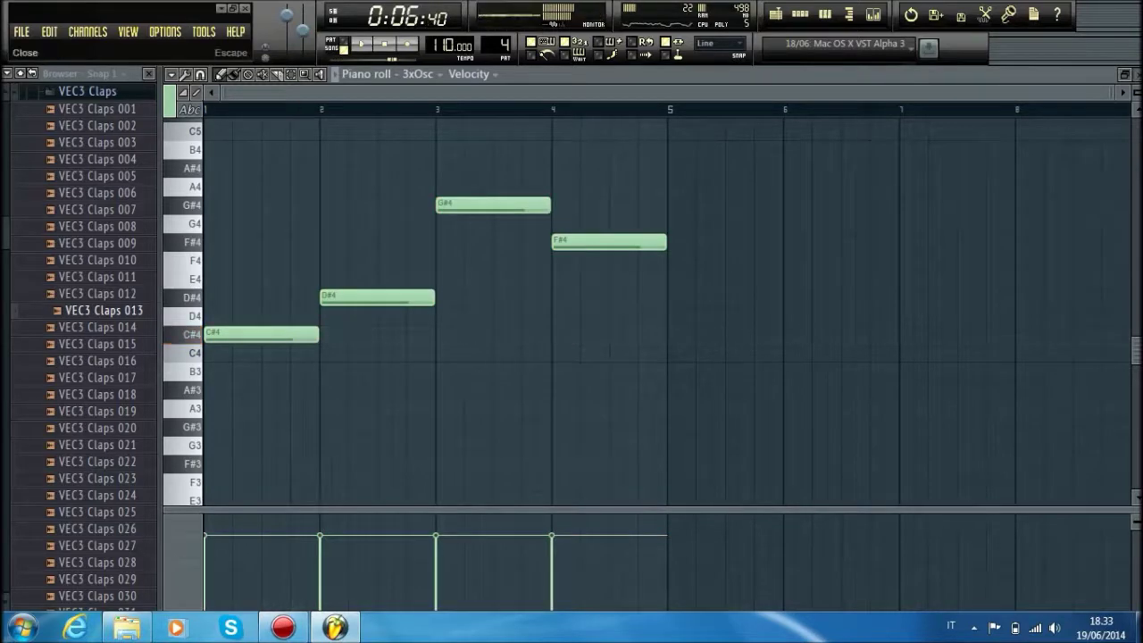
pyautogui.press('F7')
# Step: Replace the 3xOsc channel's generator with Nexus and move the plugin window higher
pyautogui.rightClick(249, 167)
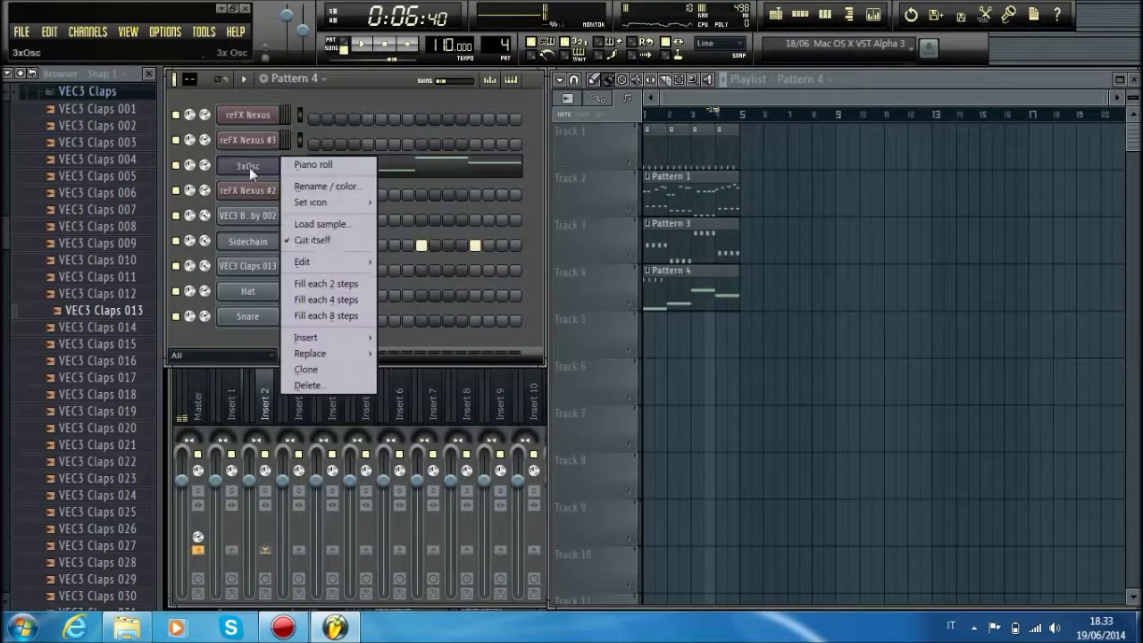
pyautogui.moveTo(362, 353)
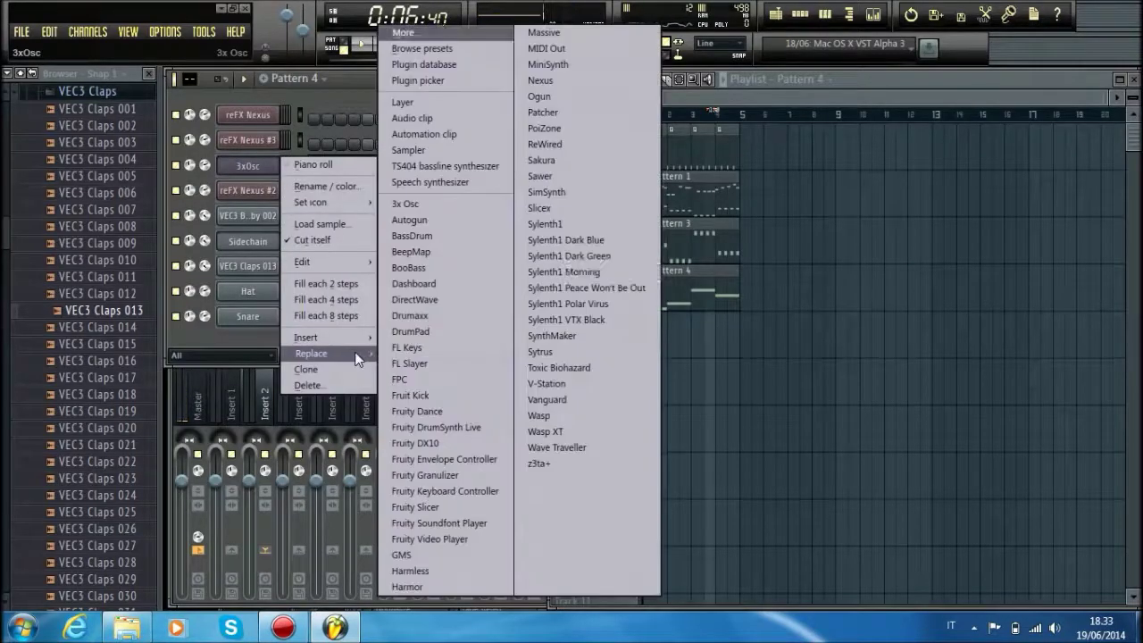
pyautogui.click(541, 80)
pyautogui.moveTo(654, 348); pyautogui.dragTo(642, 222)
# Step: Browse to Nexus's Plucked category and audition the PL Dyk Pikes and PL Ethno Lead presets with the track playing
pyautogui.scroll(-1, 611, 357)
pyautogui.click(610, 359)
pyautogui.click(617, 346)
pyautogui.click(610, 376)
pyautogui.click(739, 368)
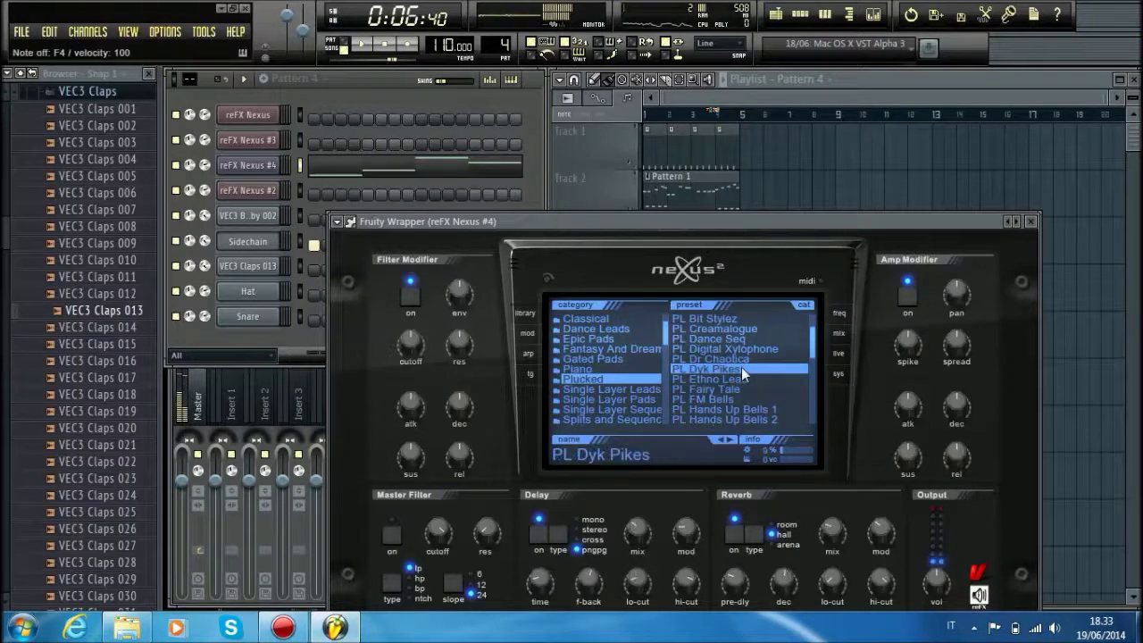
pyautogui.press('space')
pyautogui.click(733, 380)
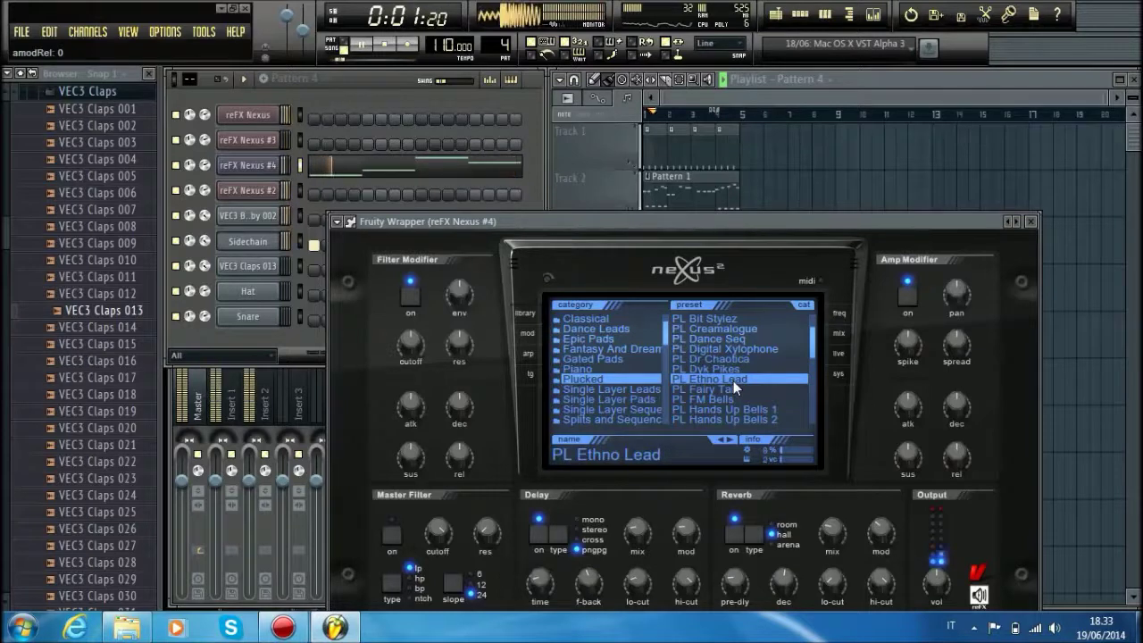
# Step: Try the PL Fairy Tale preset on reFX Nexus #4 with the track playing
pyautogui.click(731, 389)
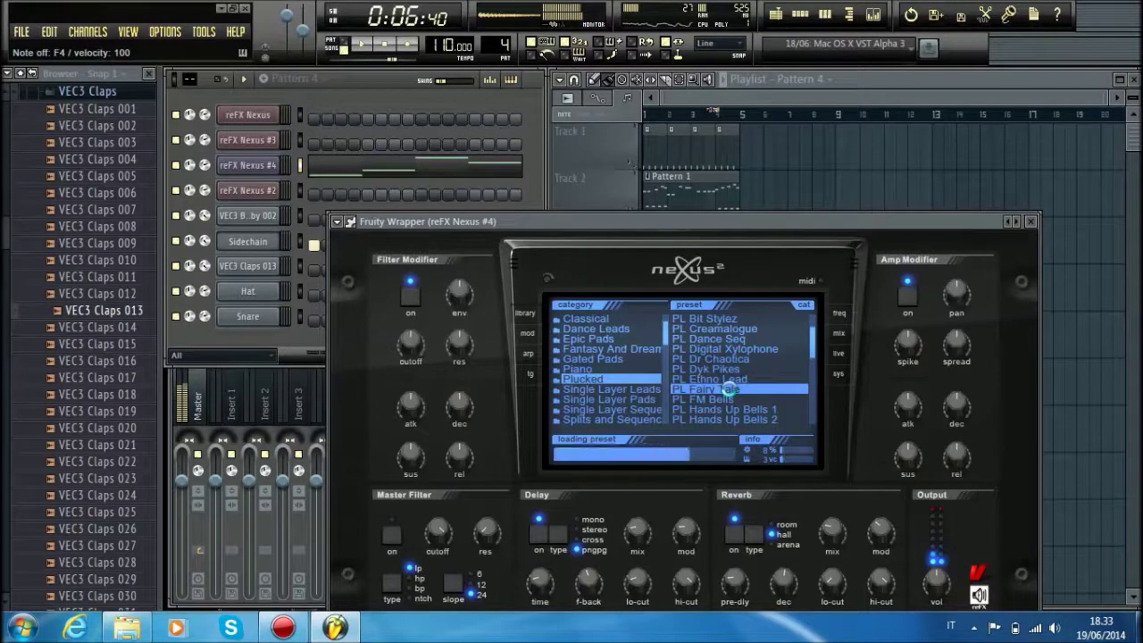
pyautogui.press('space')
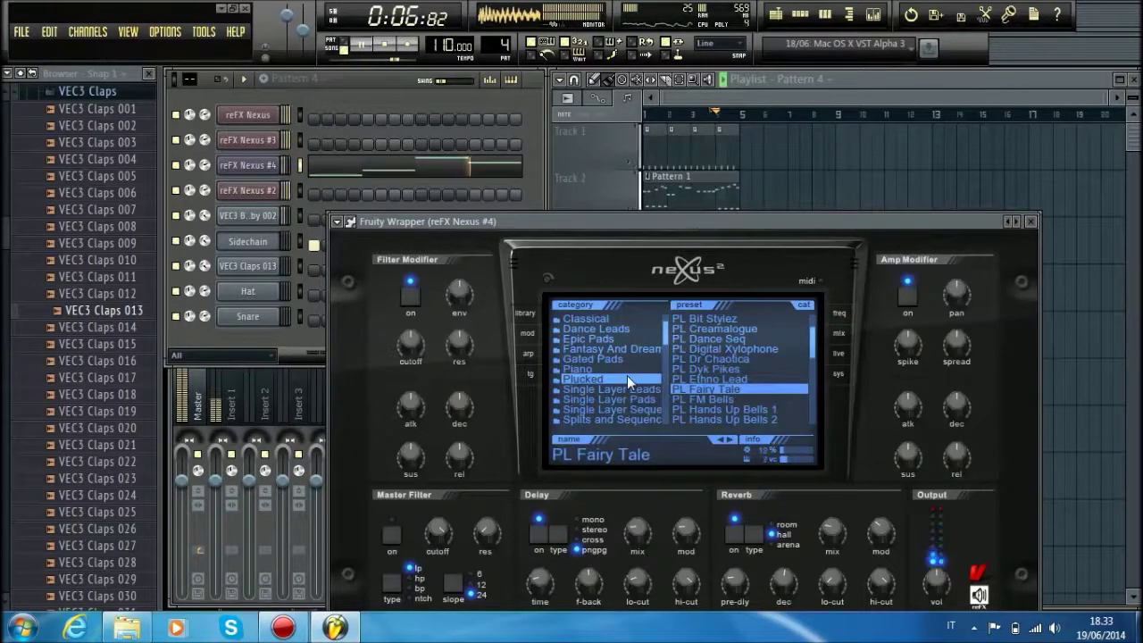
pyautogui.press('space')
# Step: Load the PD Dist Dreams preset from Nexus's XP Psytrance category and audition it
pyautogui.scroll(-15, 624, 390)
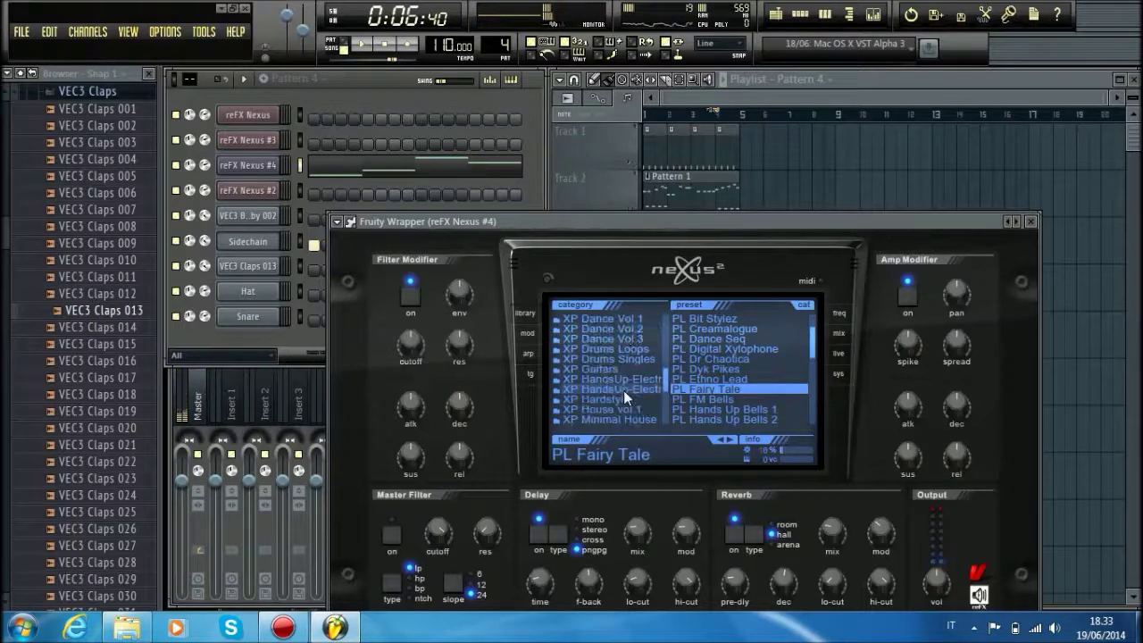
pyautogui.scroll(-4, 621, 392)
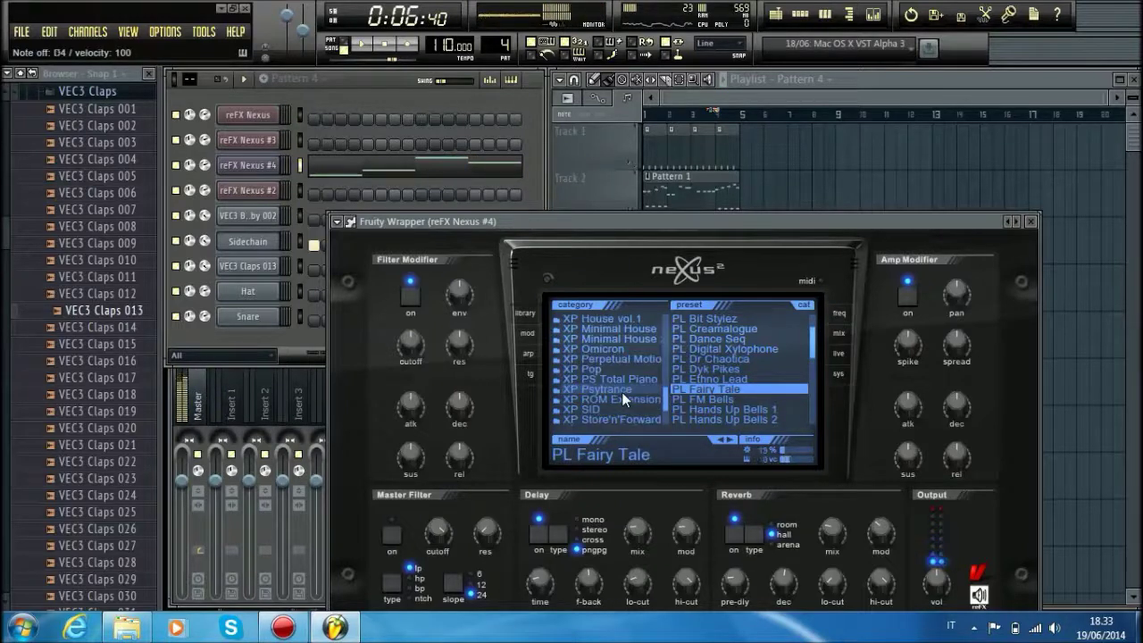
pyautogui.click(621, 392)
pyautogui.scroll(-15, 690, 388)
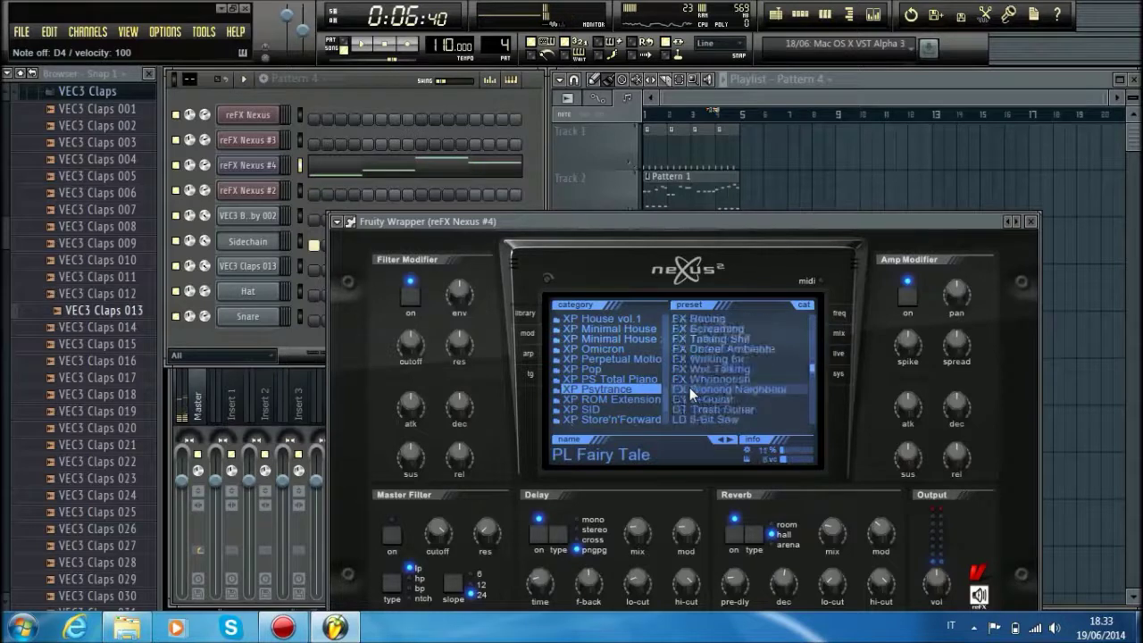
pyautogui.scroll(-4, 699, 381)
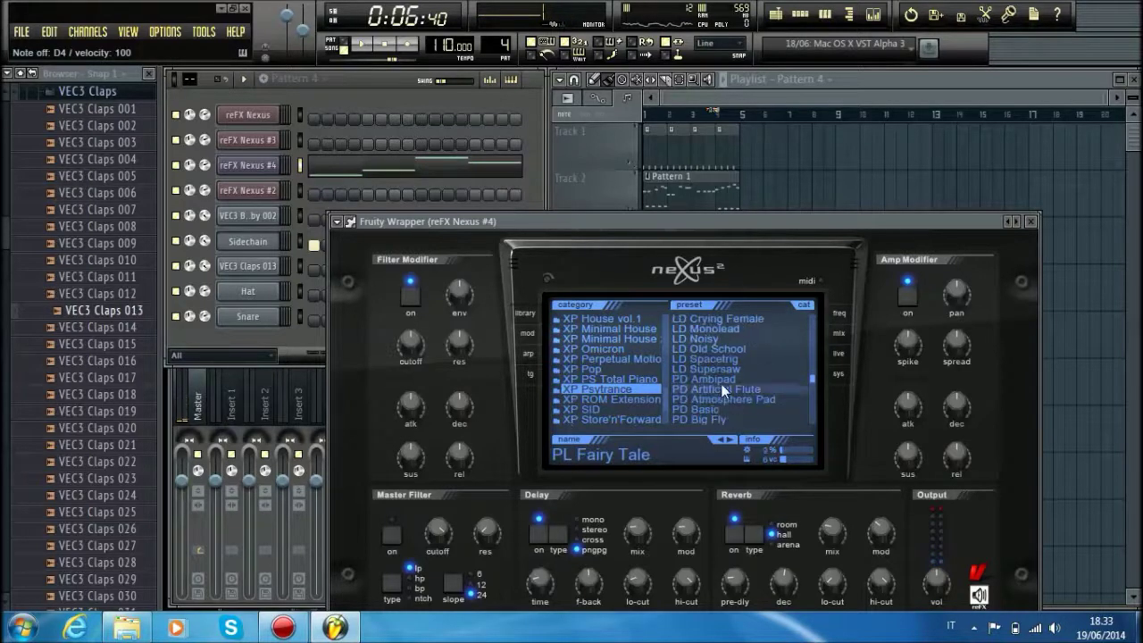
pyautogui.scroll(-4, 713, 409)
pyautogui.click(720, 399)
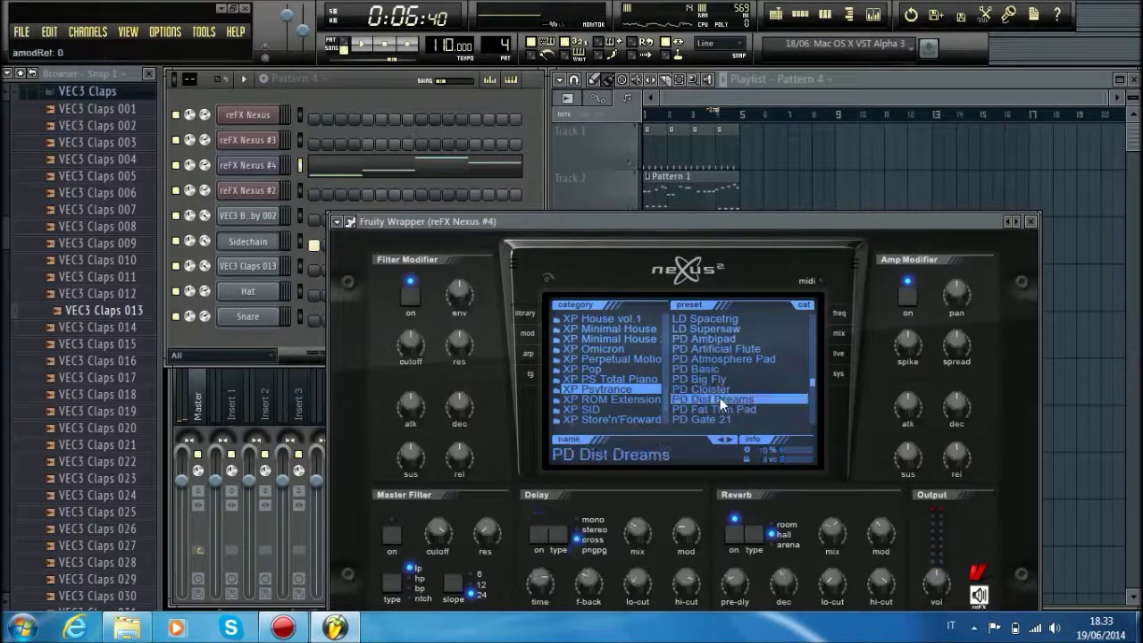
pyautogui.press('space')
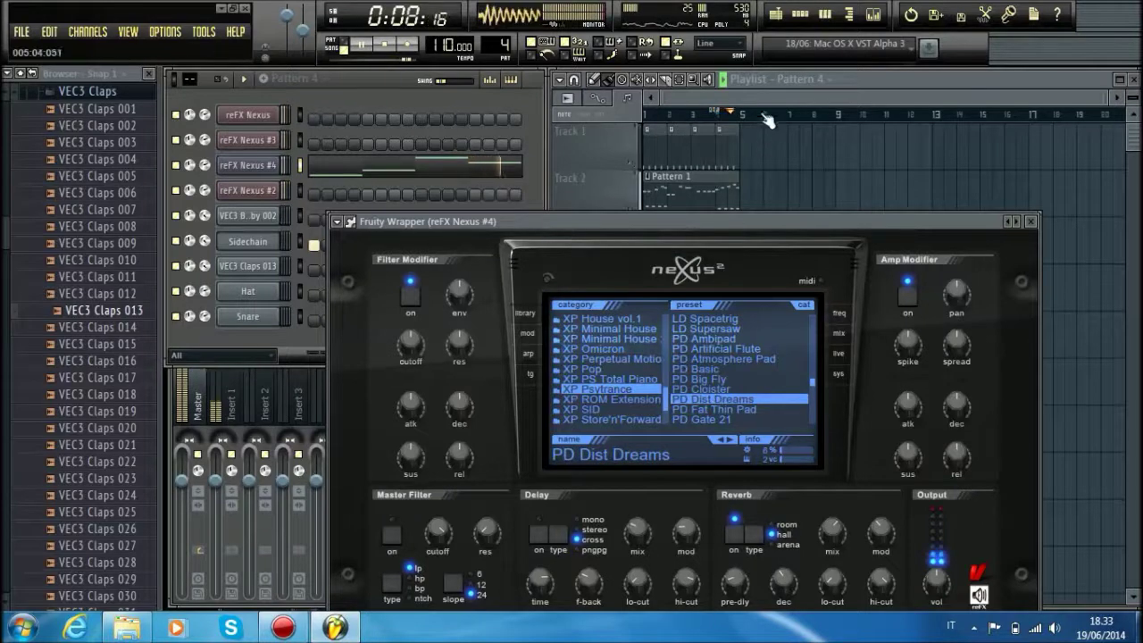
# Step: Transpose all four reFX Nexus #4 notes up one octave, starting at C#5, play them and close the piano roll
pyautogui.click(524, 176)
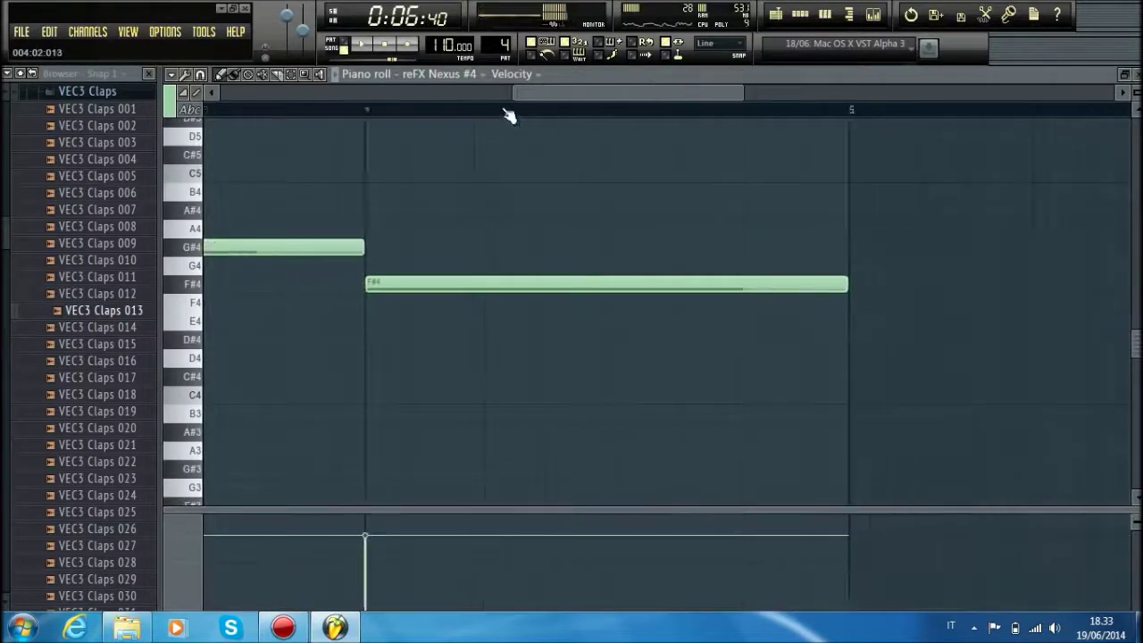
pyautogui.moveTo(746, 410); pyautogui.dragTo(241, 191)
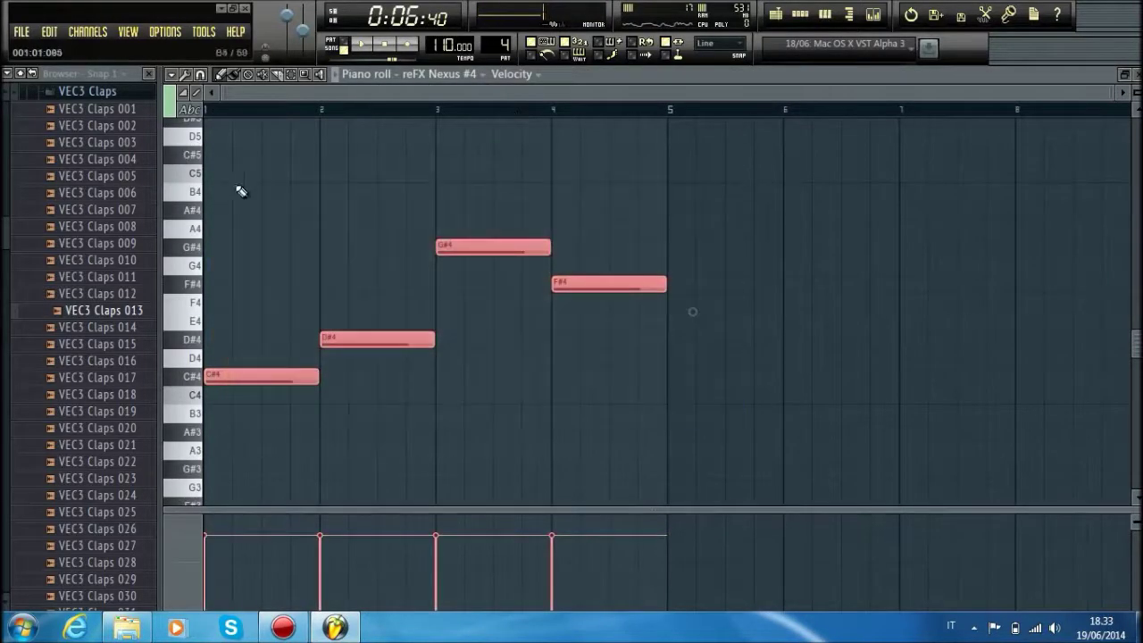
pyautogui.click(342, 49)
pyautogui.moveTo(265, 378); pyautogui.dragTo(188, 201)
pyautogui.press('space')
pyautogui.scroll(2, 482, 289)
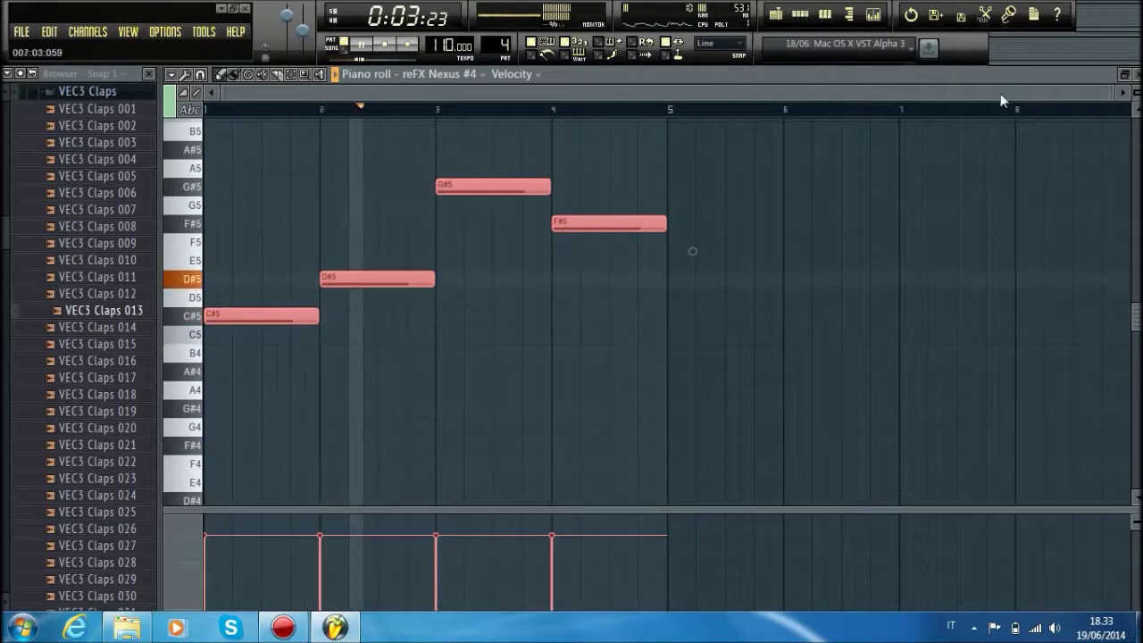
pyautogui.press('Escape')
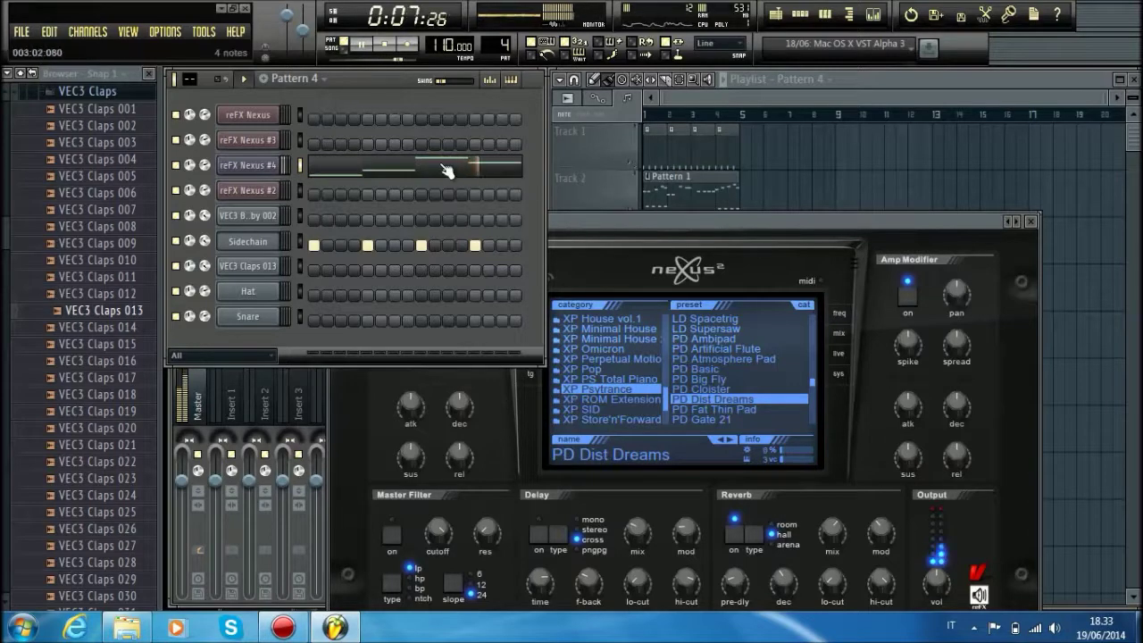
# Step: Lower the reFX Nexus #4 note in bar 1 to A#4 and the one in bar 2 to G#4
pyautogui.click(472, 167)
pyautogui.press('space')
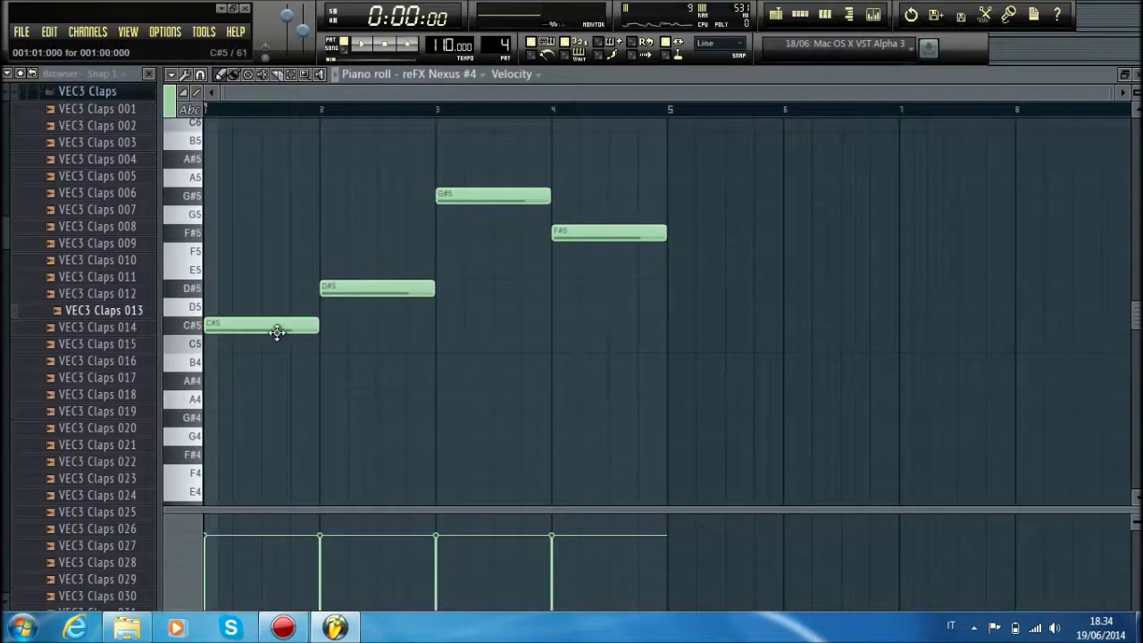
pyautogui.moveTo(277, 333); pyautogui.dragTo(252, 382)
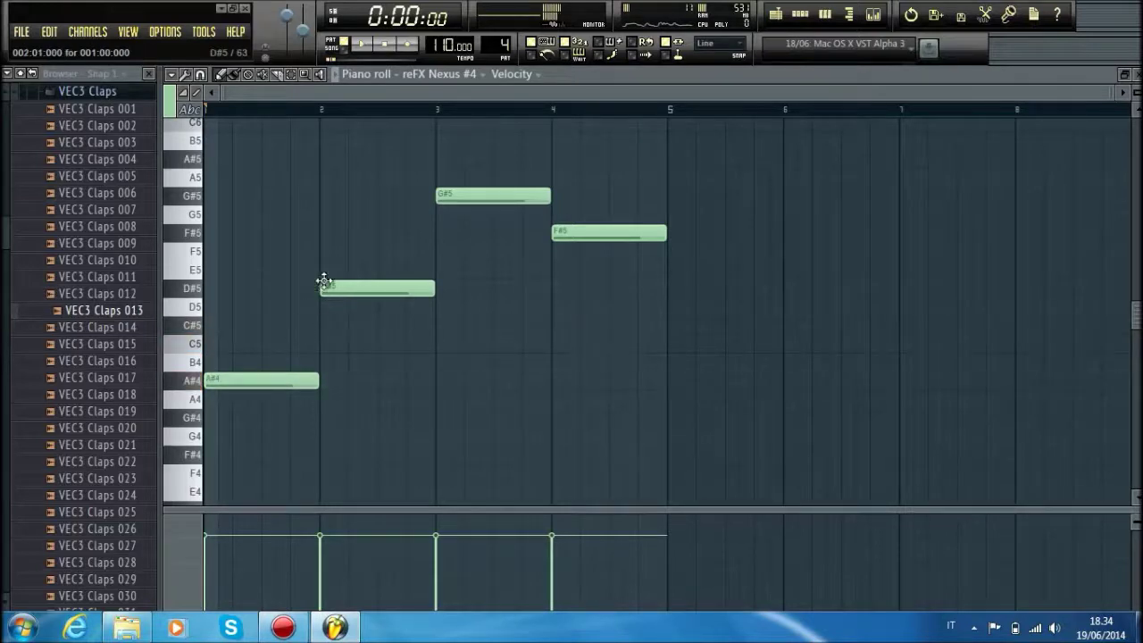
pyautogui.moveTo(329, 299); pyautogui.dragTo(318, 422)
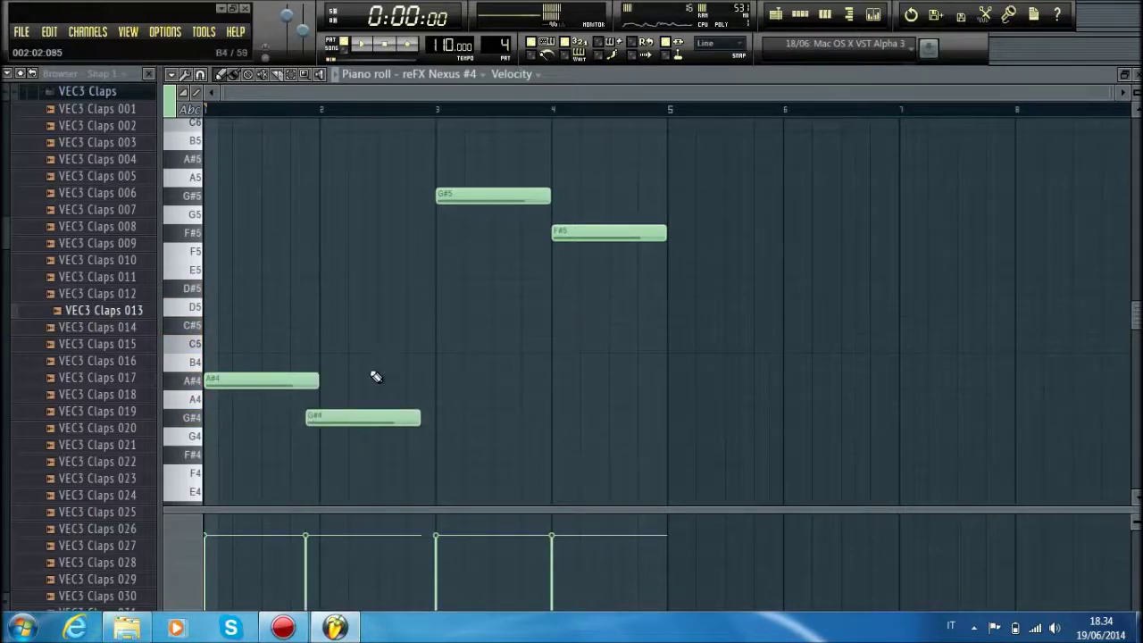
pyautogui.scroll(-3, 436, 437)
pyautogui.click(453, 407)
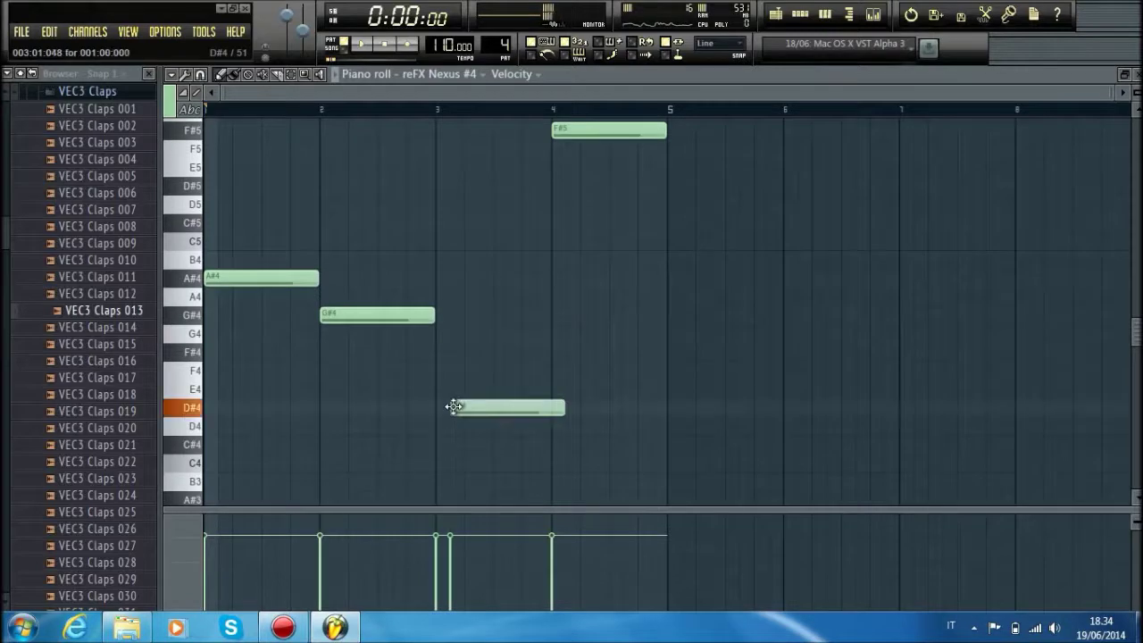
pyautogui.moveTo(441, 391); pyautogui.dragTo(459, 271)
pyautogui.press('space')
pyautogui.rightClick(465, 275)
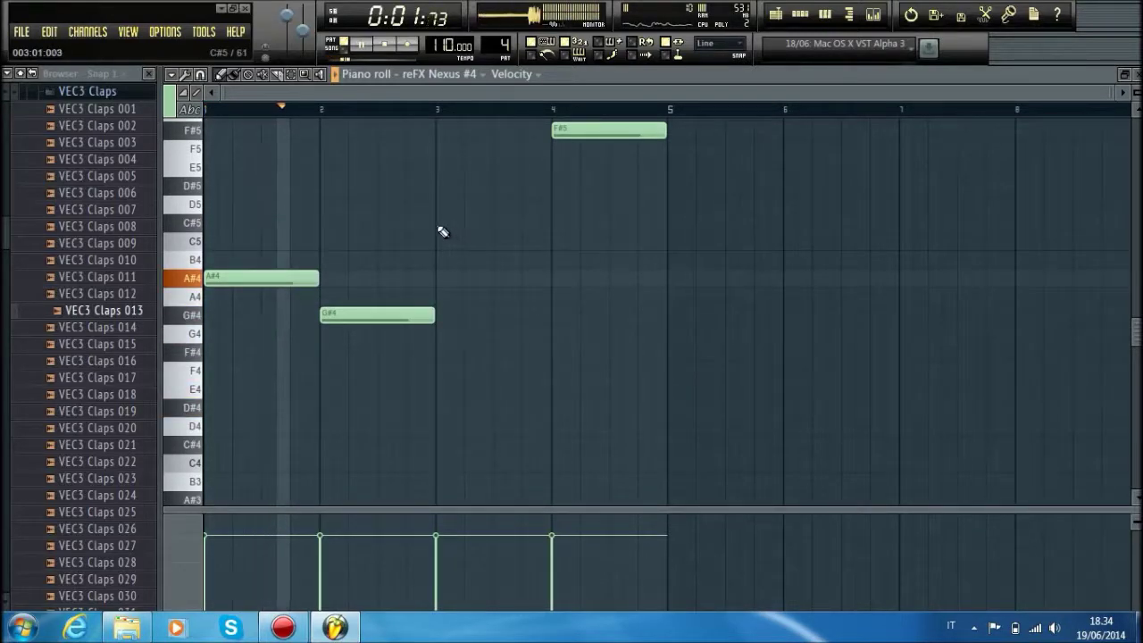
# Step: Set the lower line in bars 2 to 4 to F#4, C#5 and G#4, and play it
pyautogui.click(439, 222)
pyautogui.press('space')
pyautogui.click(384, 311)
pyautogui.moveTo(384, 311); pyautogui.dragTo(366, 361)
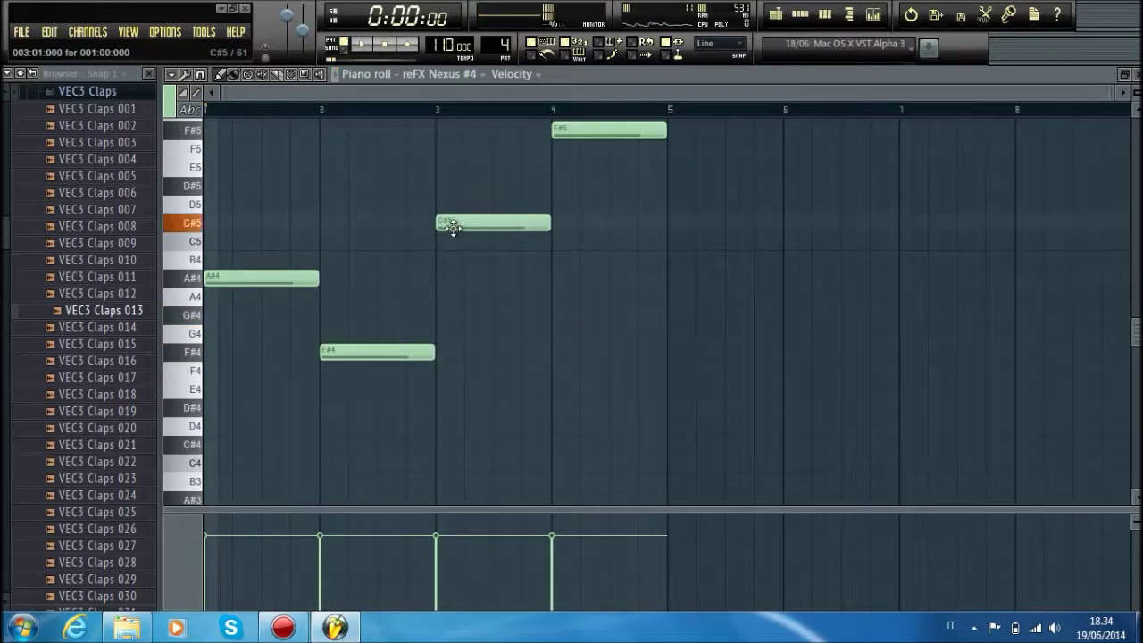
pyautogui.moveTo(551, 297); pyautogui.dragTo(543, 316)
pyautogui.press('space')
# Step: Delete the leftover G#5 note in bar 3 and F#5 note in bar 4
pyautogui.scroll(3, 602, 251)
pyautogui.rightClick(567, 236)
pyautogui.rightClick(525, 197)
pyautogui.press('space')
# Step: Add an upper line of one-bar notes C#6, D#6, A#5 and G#5, play the chords and close the piano roll
pyautogui.moveTo(214, 246); pyautogui.dragTo(214, 150)
pyautogui.press('space')
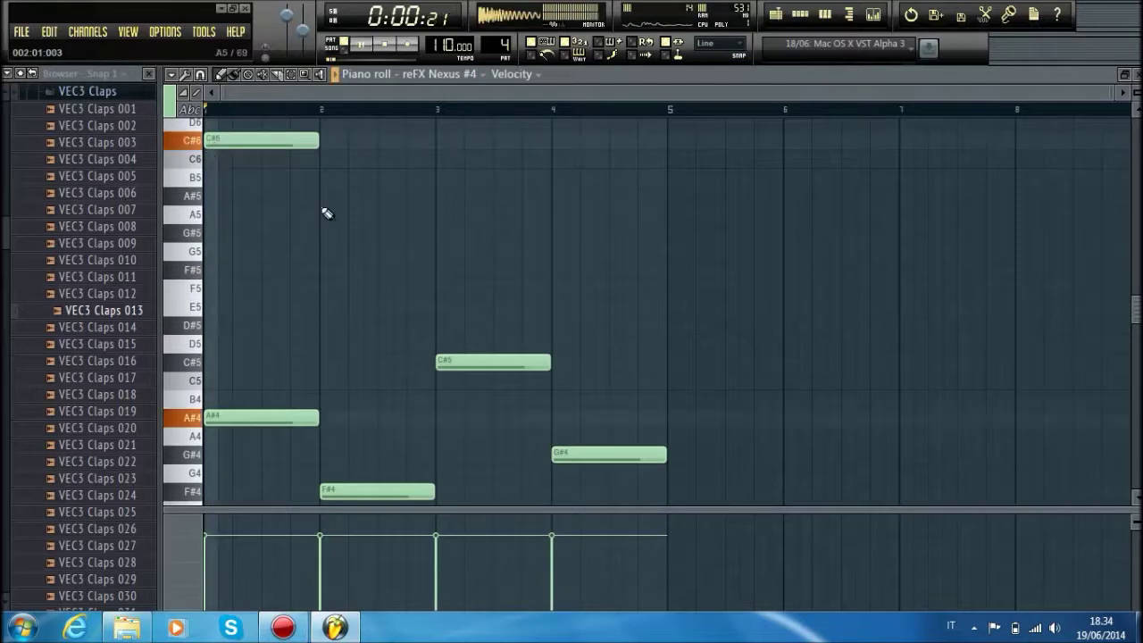
pyautogui.scroll(1, 342, 209)
pyautogui.press('space')
pyautogui.scroll(4, 335, 203)
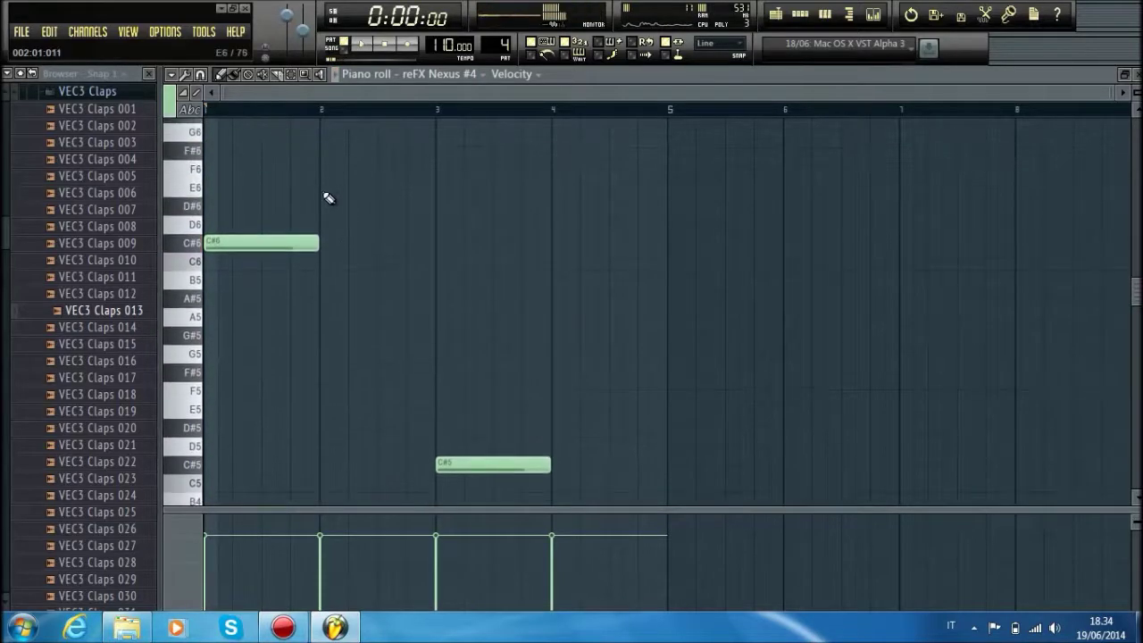
pyautogui.click(323, 207)
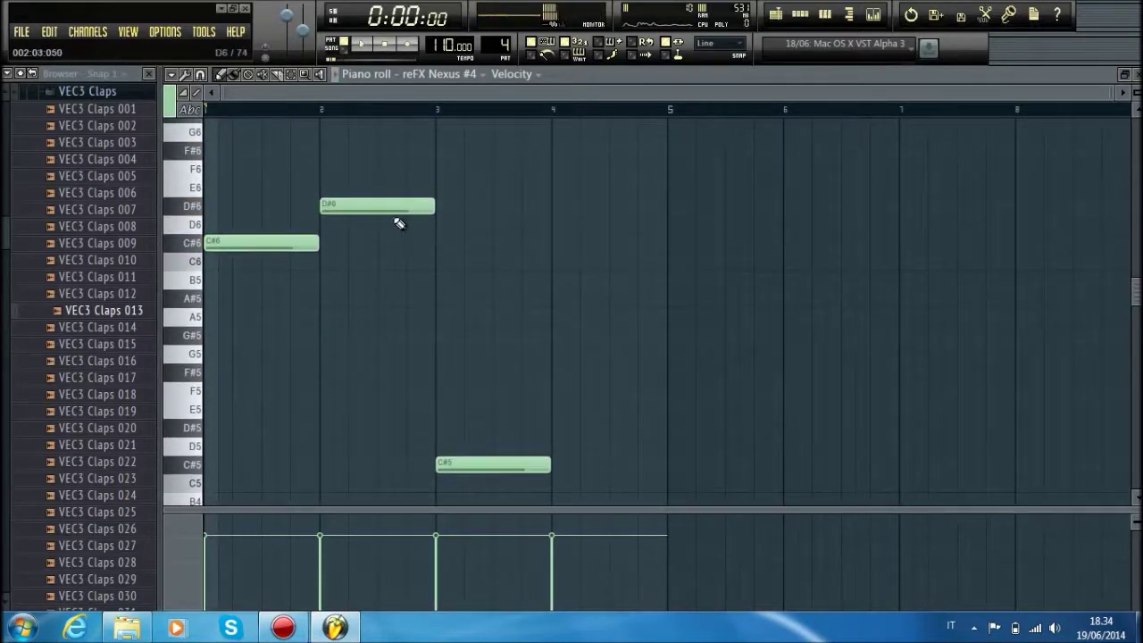
pyautogui.moveTo(435, 288); pyautogui.dragTo(436, 297)
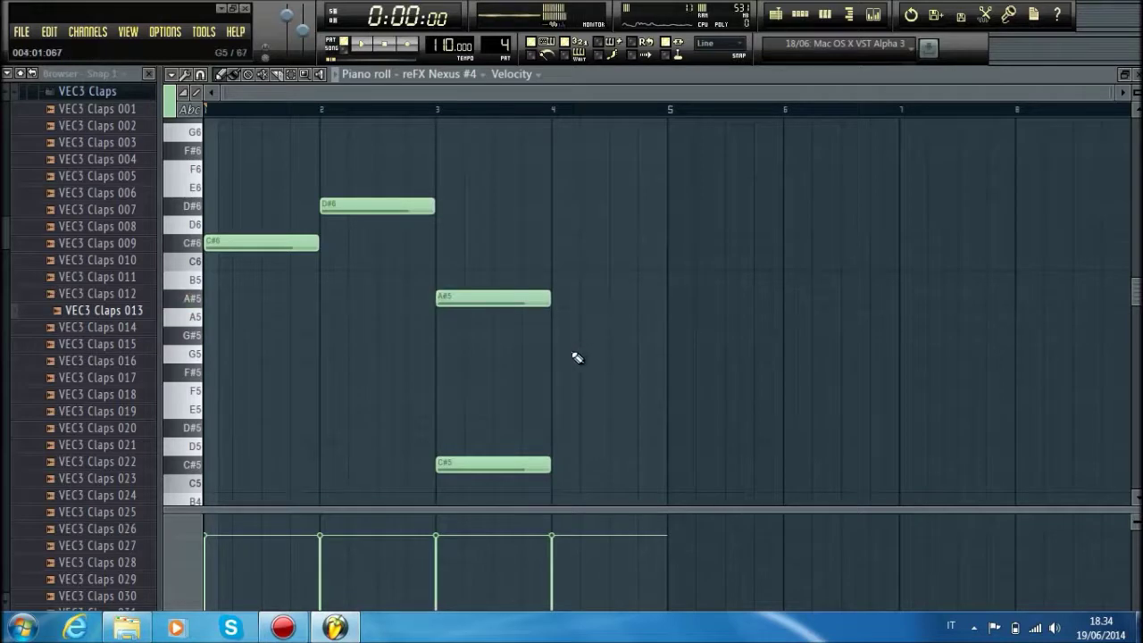
pyautogui.moveTo(555, 373); pyautogui.dragTo(550, 333)
pyautogui.press('space')
pyautogui.scroll(-8, 697, 250)
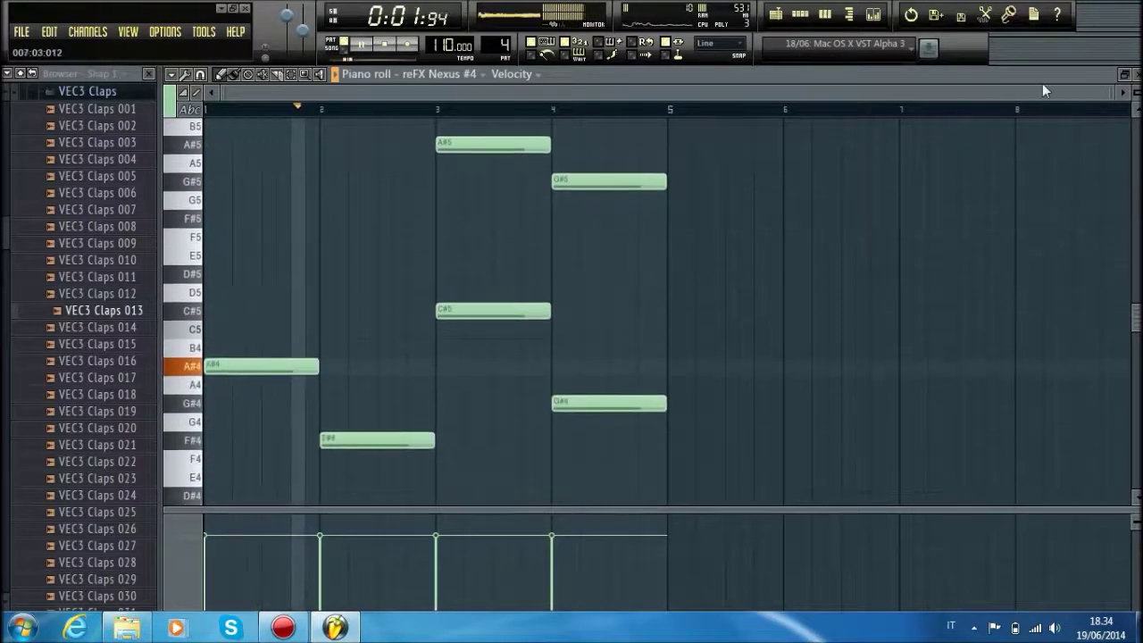
pyautogui.click(1134, 74)
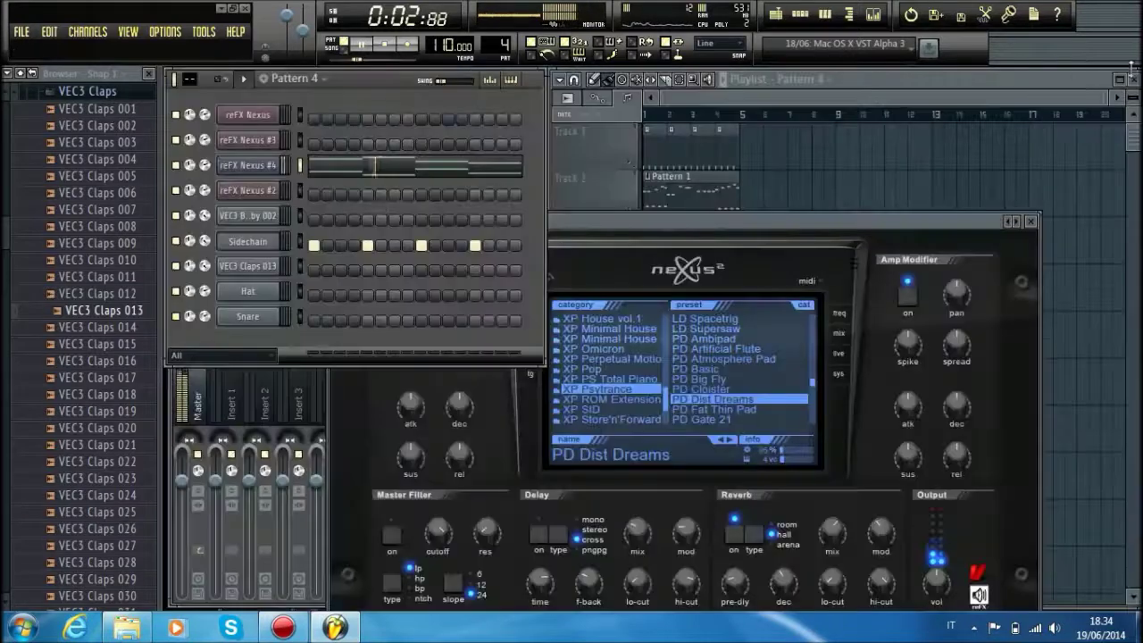
# Step: Load Fruity Peak Controller into the first effect slot of Insert 2, the Sidechain channel's mixer track
pyautogui.click(277, 250)
pyautogui.press('F9')
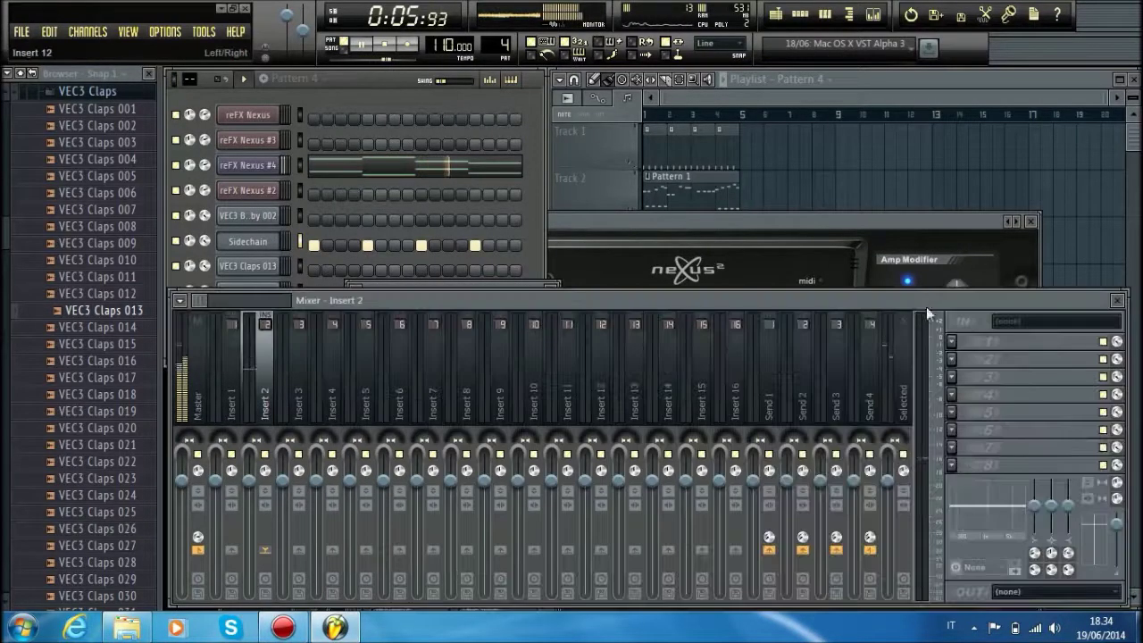
pyautogui.click(952, 341)
pyautogui.click(1090, 54)
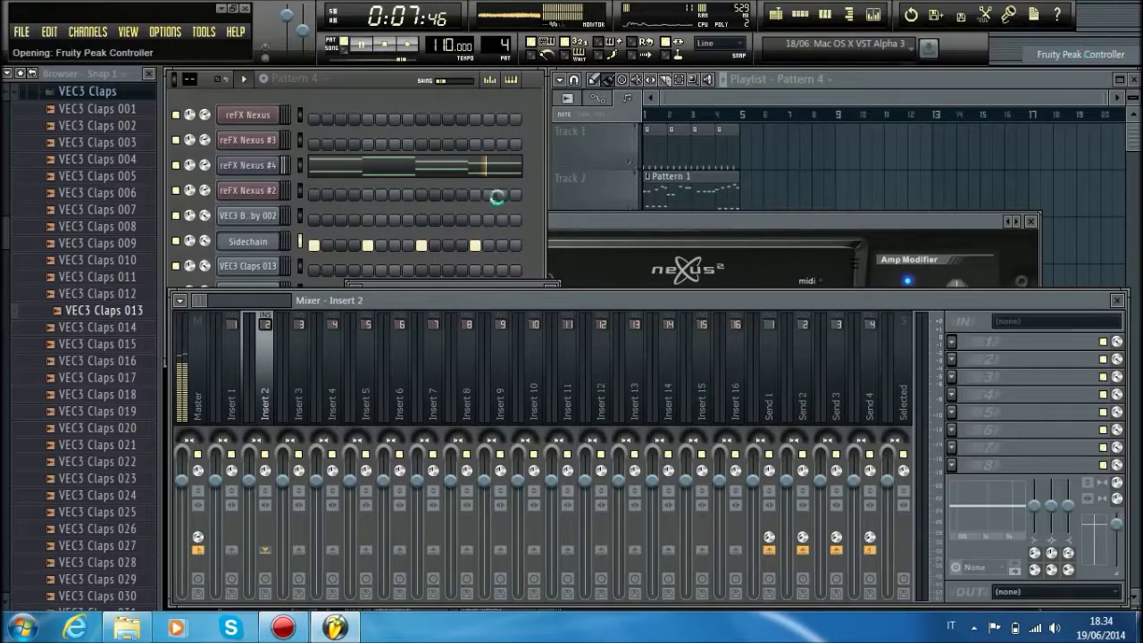
pyautogui.click(529, 125)
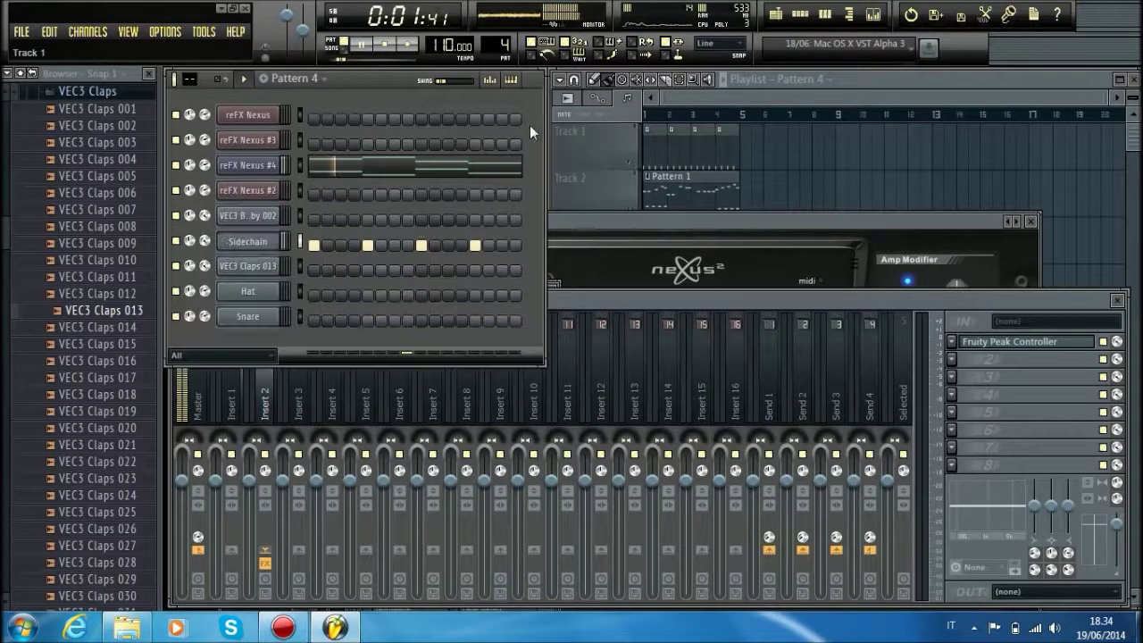
# Step: Route the reFX Nexus #4 channel to mixer track 7 and select Insert 7
pyautogui.click(261, 165)
pyautogui.click(1030, 220)
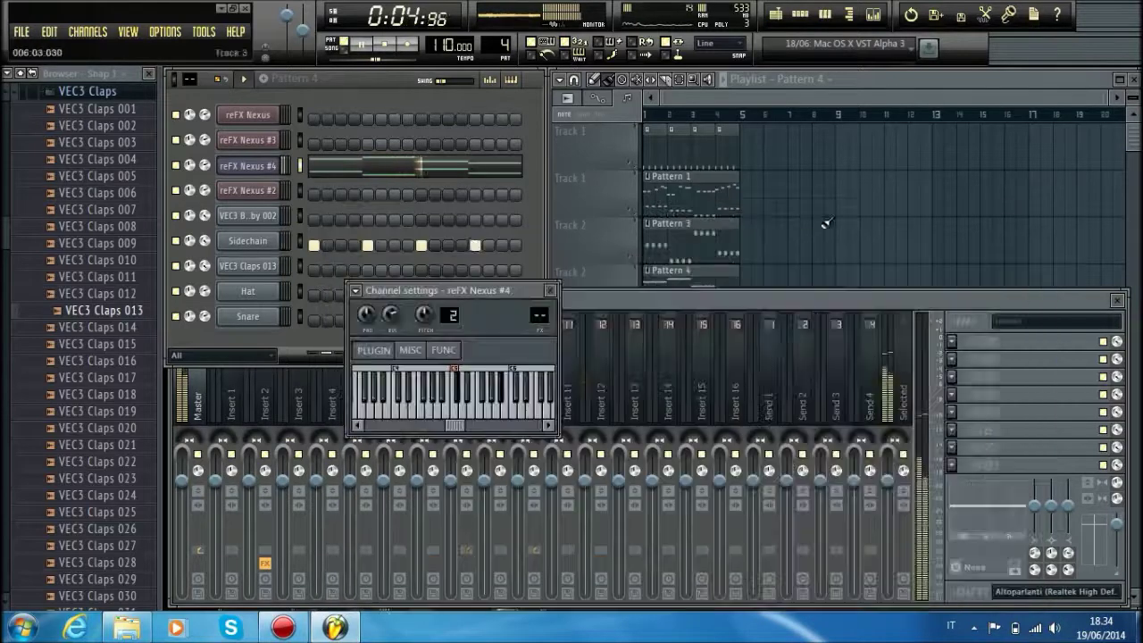
pyautogui.moveTo(534, 332); pyautogui.dragTo(530, 320)
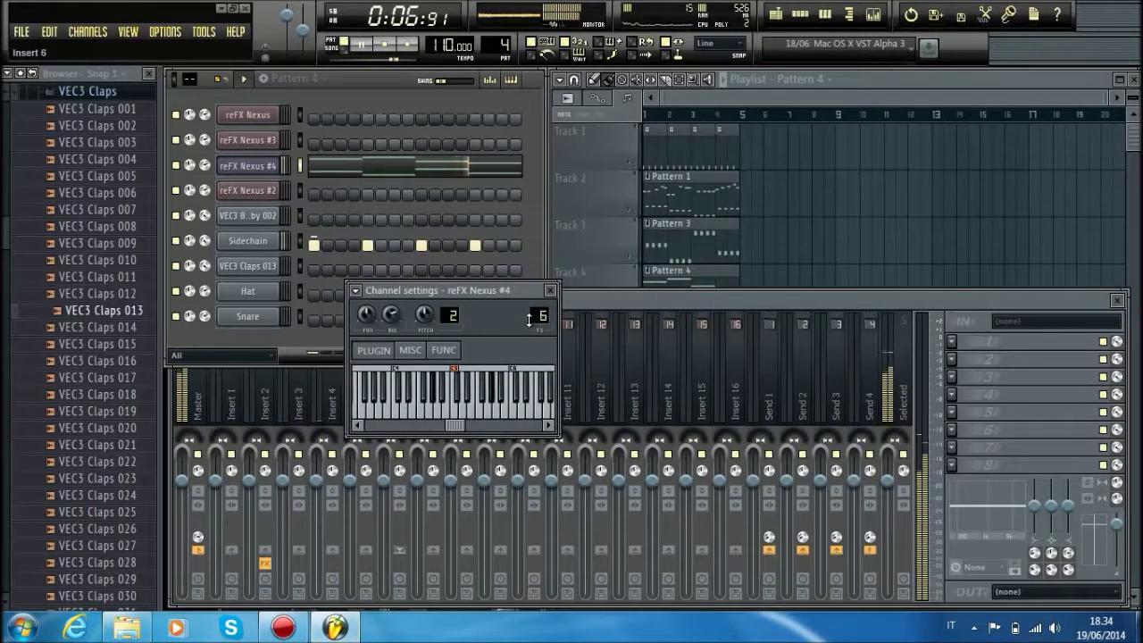
pyautogui.click(438, 401)
# Step: Link Insert 7's volume to the internal controller Peak ctrl (Insert 2) - Peak and choose its mapping formula
pyautogui.rightClick(420, 476)
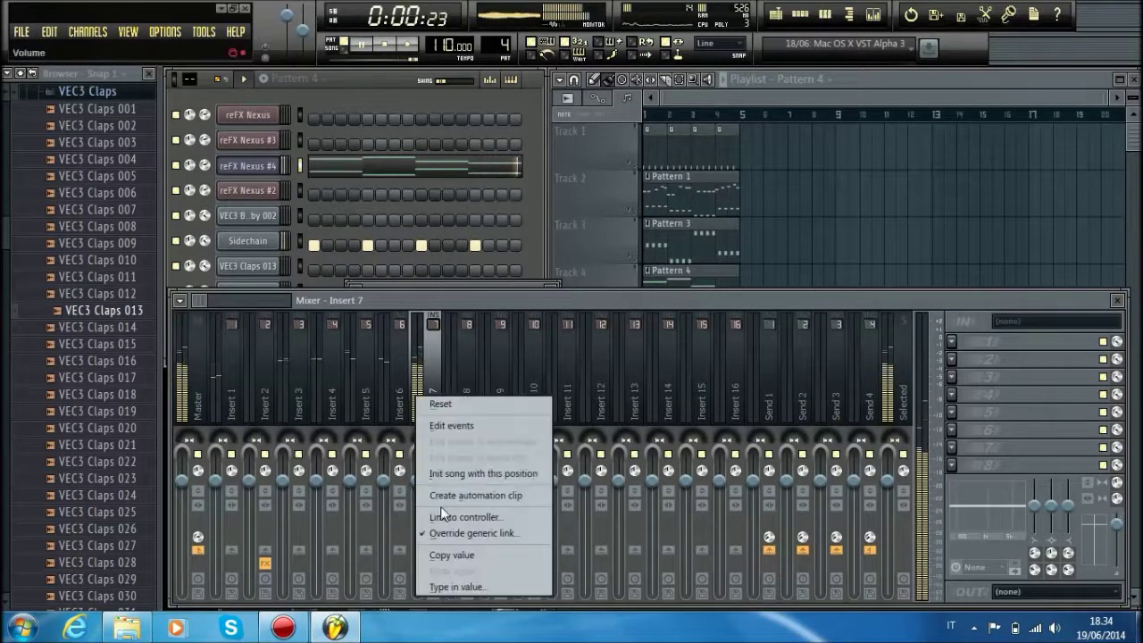
pyautogui.click(465, 503)
pyautogui.click(582, 313)
pyautogui.click(572, 370)
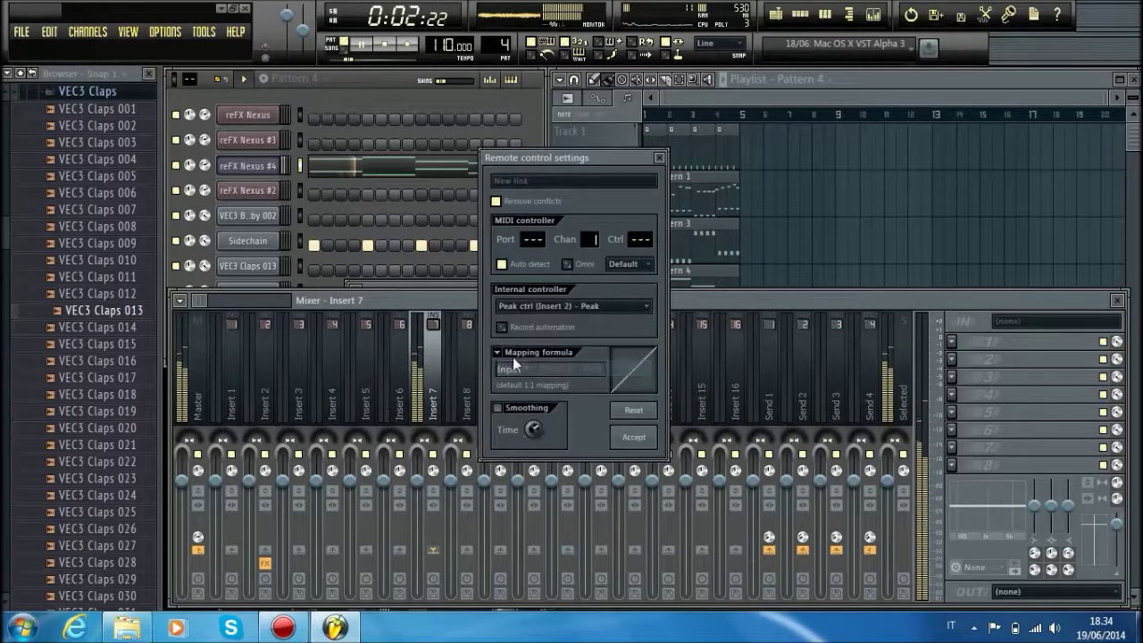
pyautogui.click(516, 368)
pyautogui.click(519, 374)
pyautogui.click(631, 407)
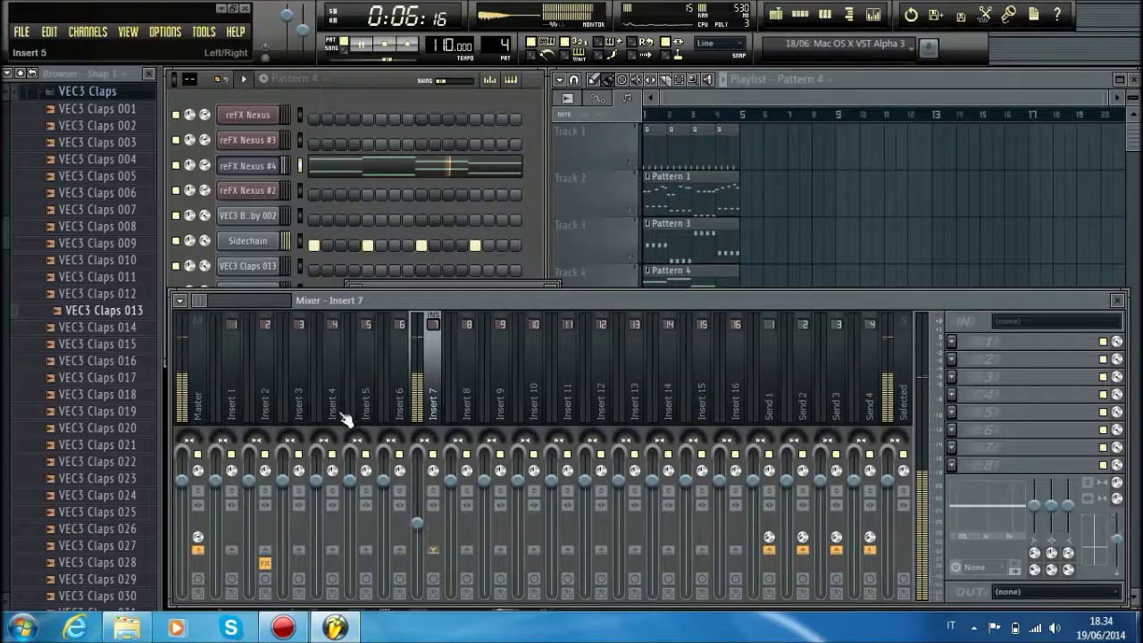
# Step: Open Fruity Peak Controller on Insert 2 and adjust its peak volume to about 91%
pyautogui.click(386, 409)
pyautogui.click(375, 408)
pyautogui.click(301, 408)
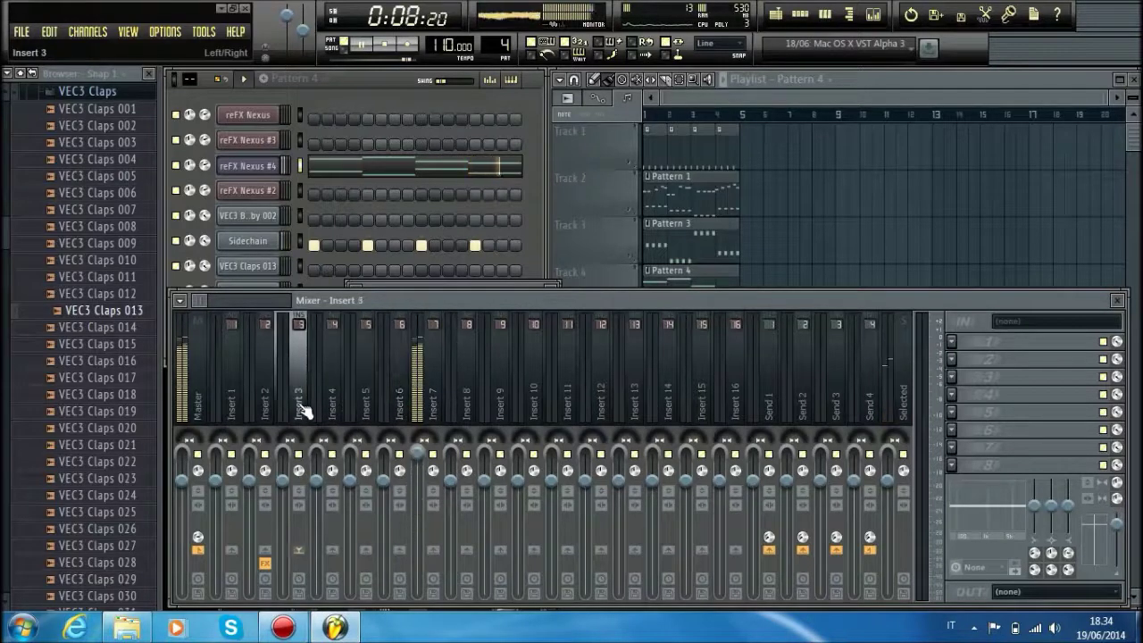
pyautogui.click(268, 408)
pyautogui.click(1014, 343)
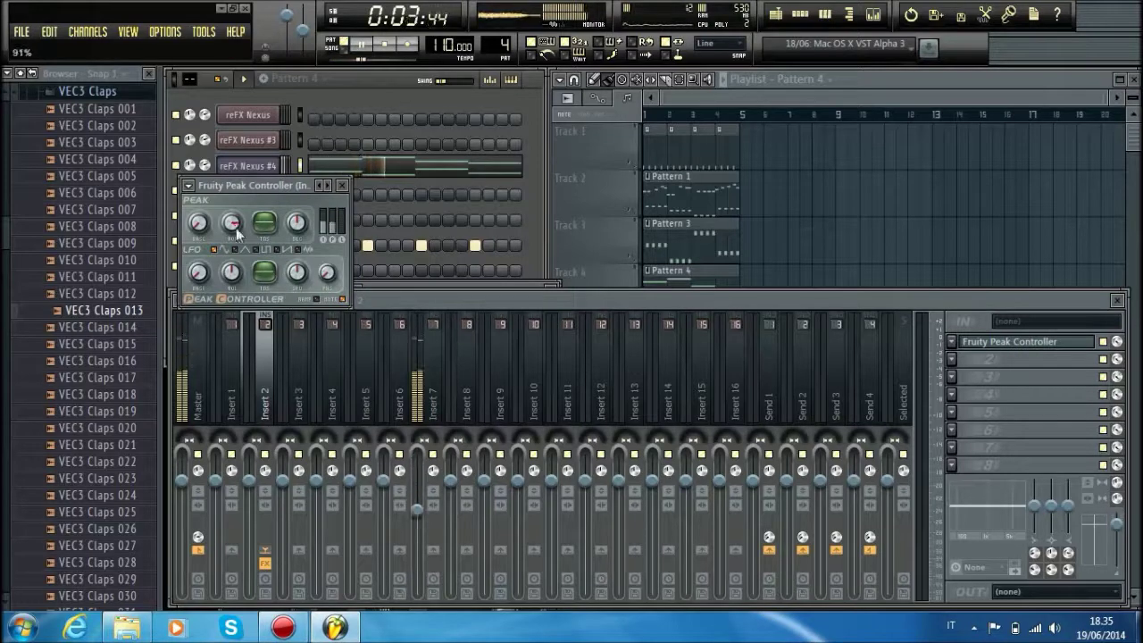
# Step: Open the reFX Nexus #4 instrument and slightly raise its amp modifier attack
pyautogui.click(253, 166)
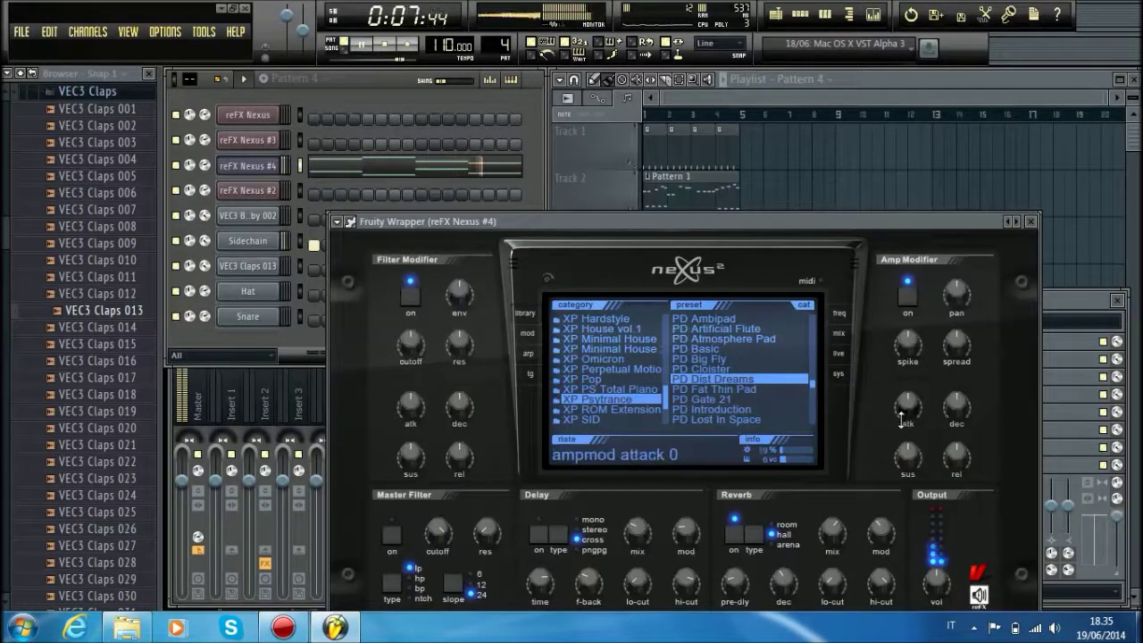
pyautogui.moveTo(901, 386); pyautogui.dragTo(901, 371)
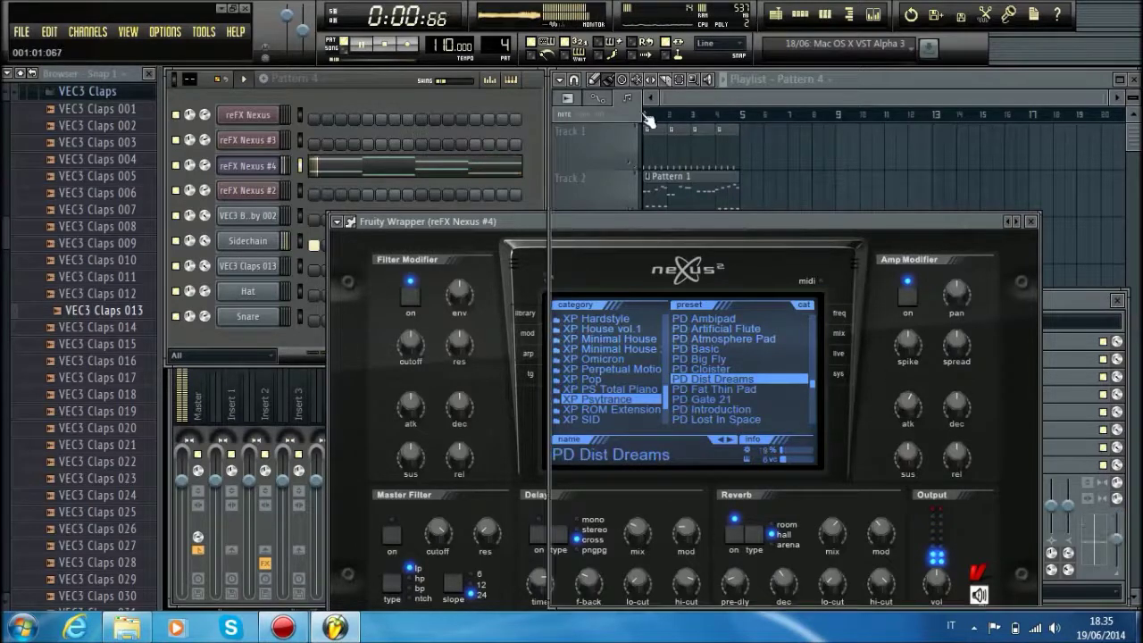
pyautogui.click(636, 167)
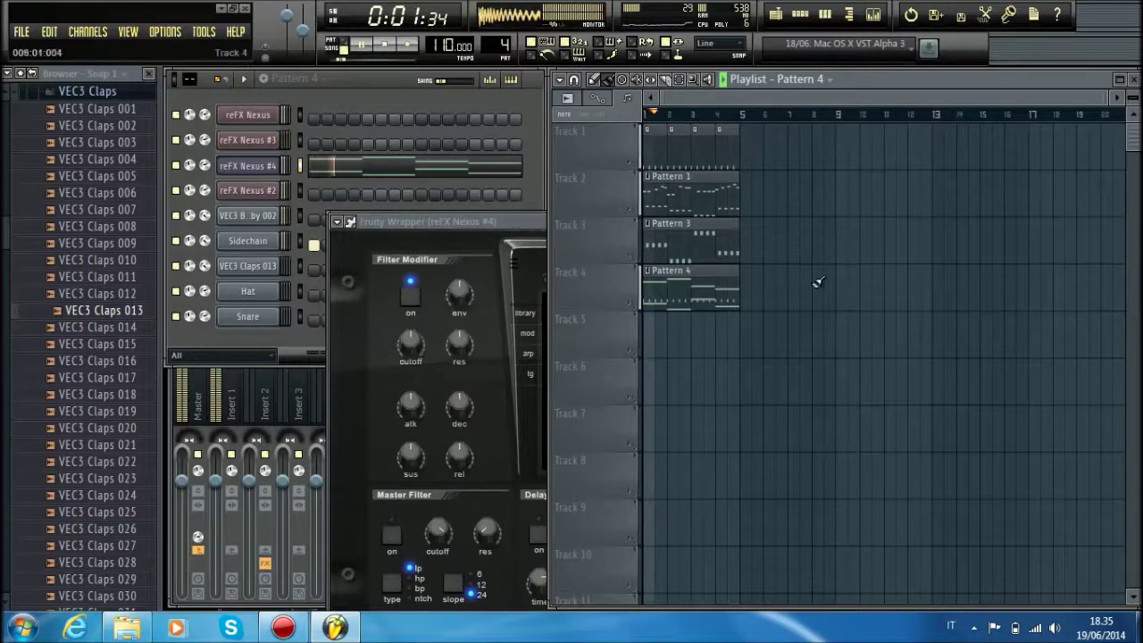
# Step: Shift the Pattern 1 and Pattern 2 clips to the middle of bar 9 and put Pattern 3 on Track 5 at bar 1
pyautogui.press('space')
pyautogui.hotkey('ctrl', 'a')
pyautogui.moveTo(684, 194); pyautogui.dragTo(849, 240)
pyautogui.moveTo(896, 287); pyautogui.dragTo(632, 296)
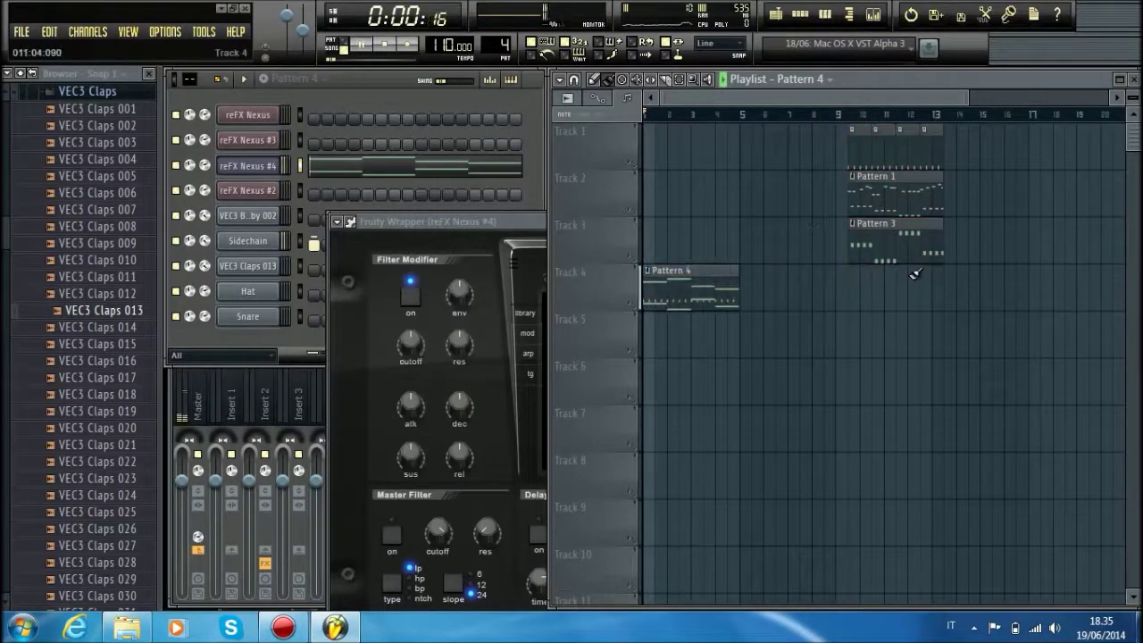
pyautogui.moveTo(868, 267); pyautogui.dragTo(666, 359)
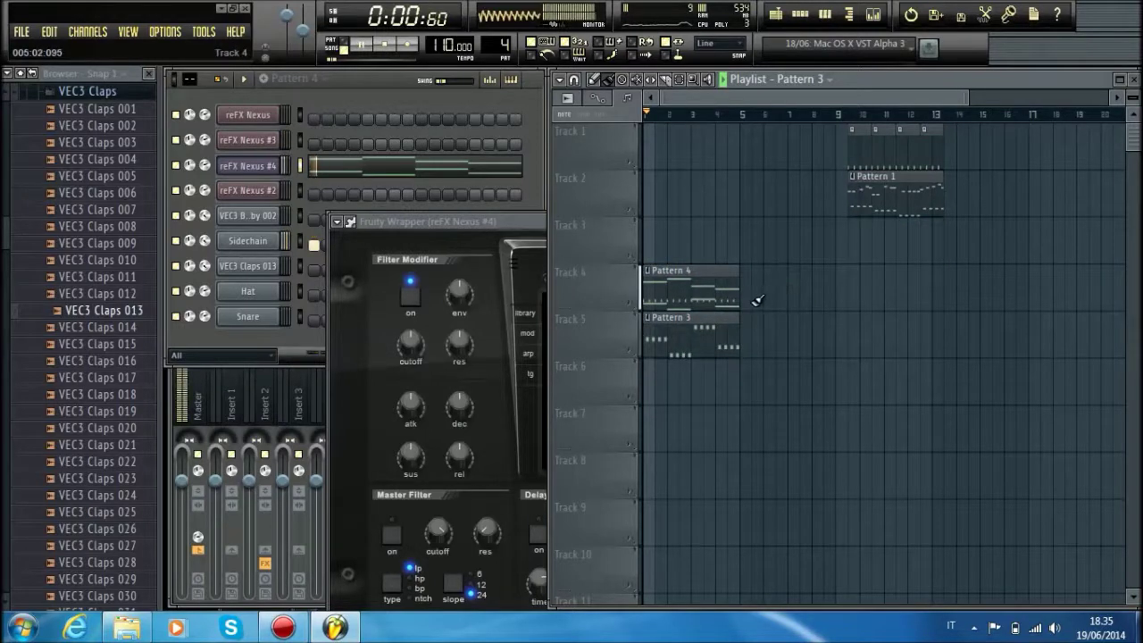
# Step: Add a second Pattern 4 clip on Track 4 and a second Pattern 3 clip on Track 5 at bar 5
pyautogui.click(740, 287)
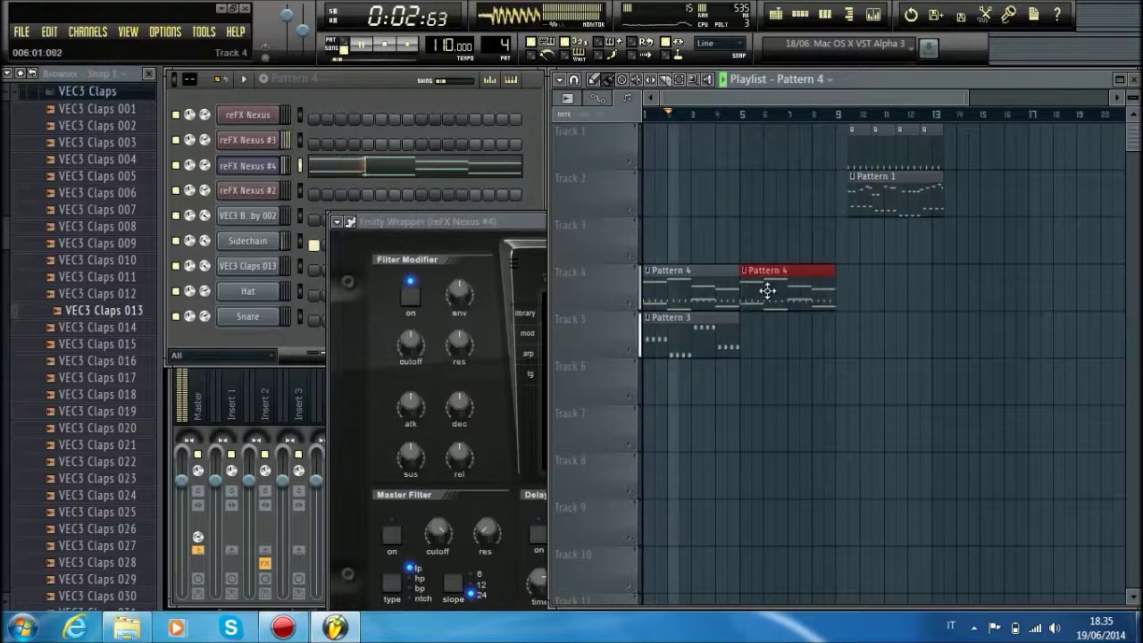
pyautogui.click(725, 331)
pyautogui.click(748, 324)
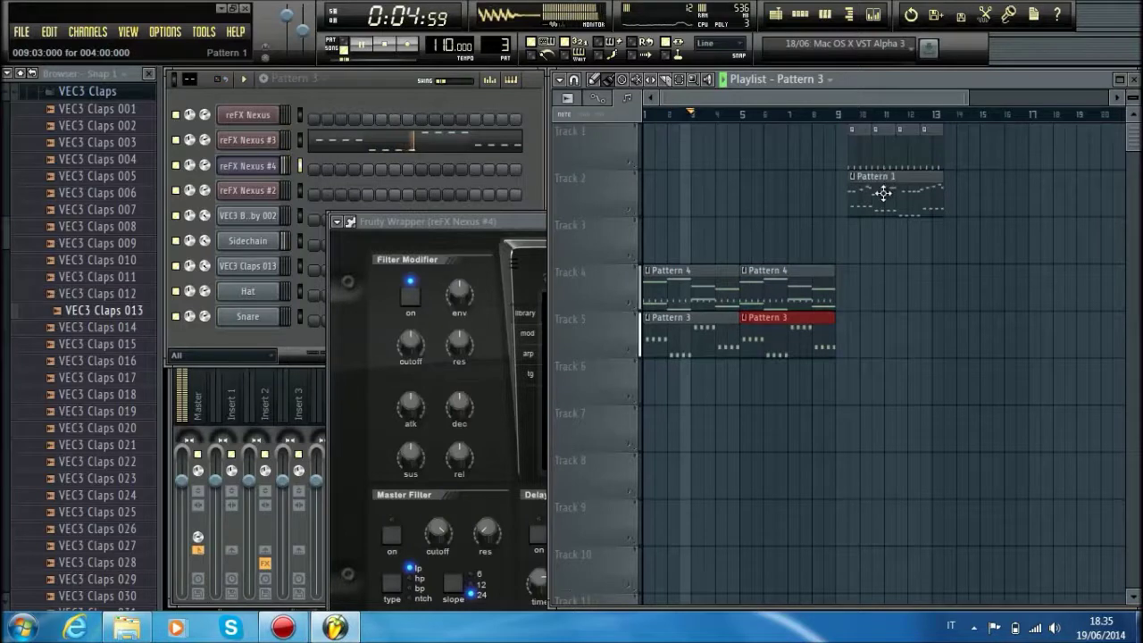
# Step: Move Pattern 1 to bar 13 and replace the Pattern 2 clips on Track 1 with four on Track 3 from bar 5
pyautogui.moveTo(882, 193); pyautogui.dragTo(965, 210)
pyautogui.rightClick(880, 158)
pyautogui.click(855, 155)
pyautogui.rightClick(938, 151)
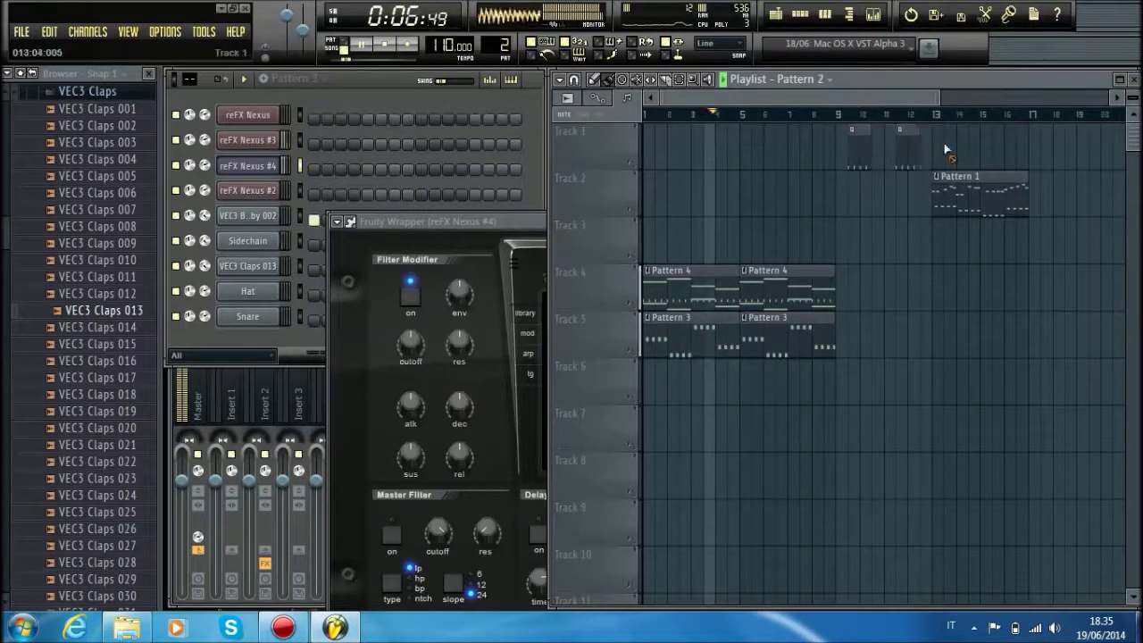
pyautogui.rightClick(907, 151)
pyautogui.rightClick(859, 151)
pyautogui.click(748, 247)
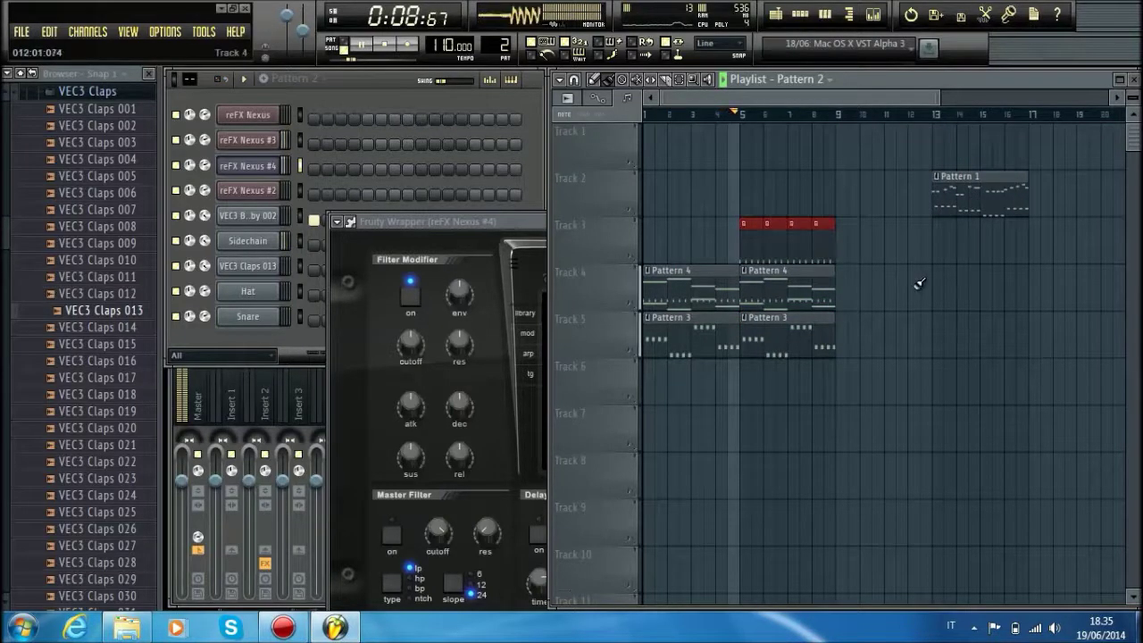
# Step: Start the bar 9 section with new Pattern 3 and Pattern 4 clips and the Pattern 1 clip moved back to bar 9
pyautogui.click(827, 332)
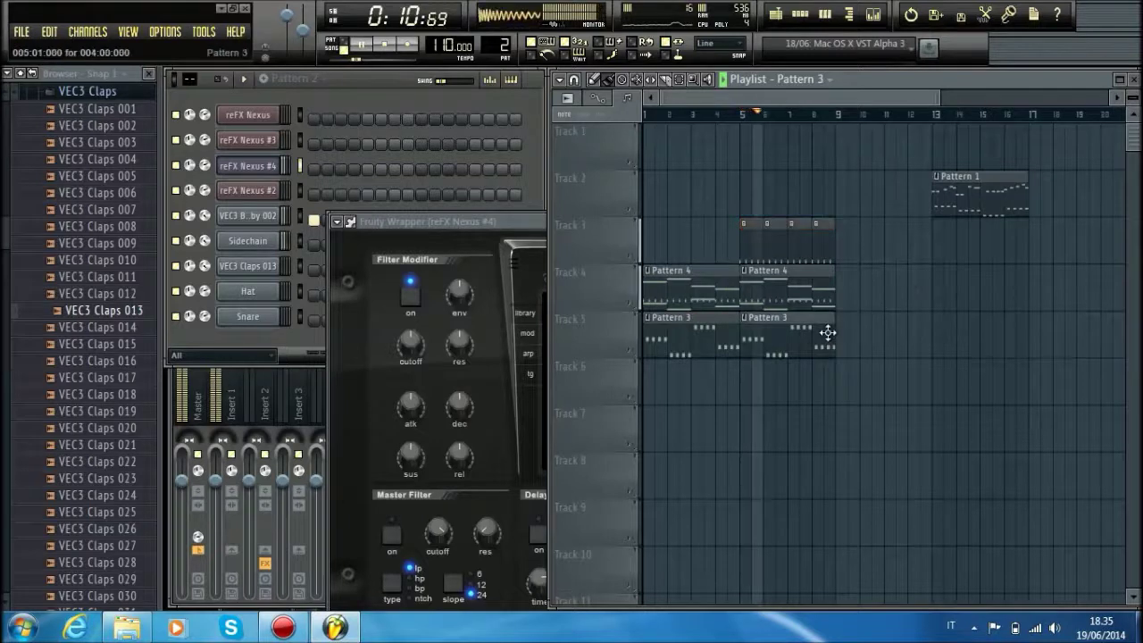
pyautogui.click(845, 328)
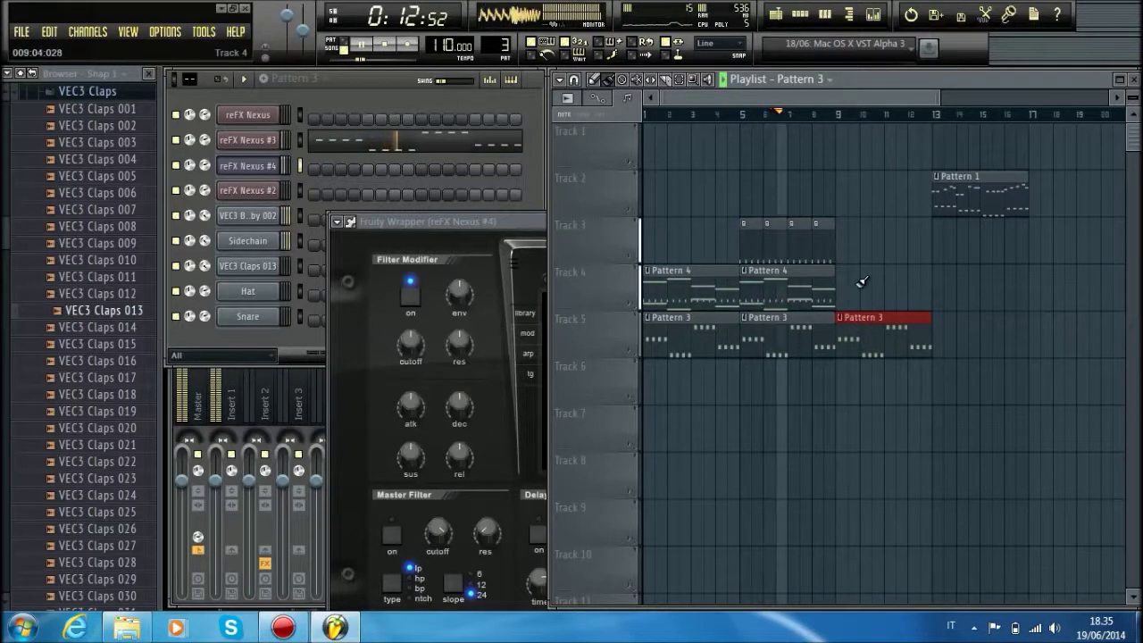
pyautogui.moveTo(960, 195); pyautogui.dragTo(863, 196)
pyautogui.click(824, 280)
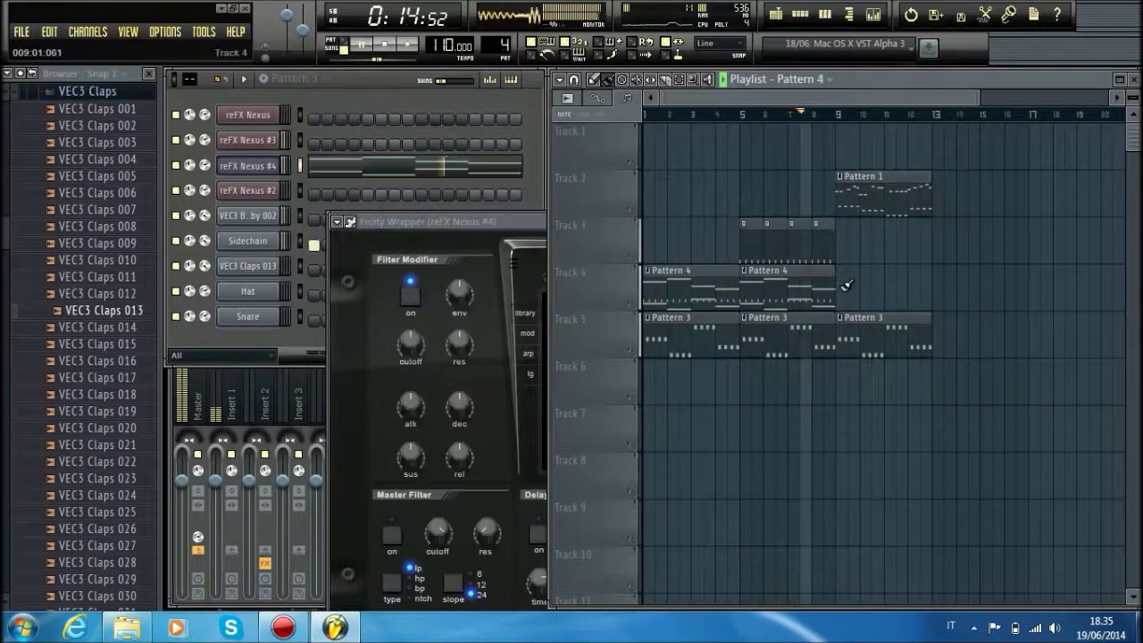
pyautogui.click(840, 286)
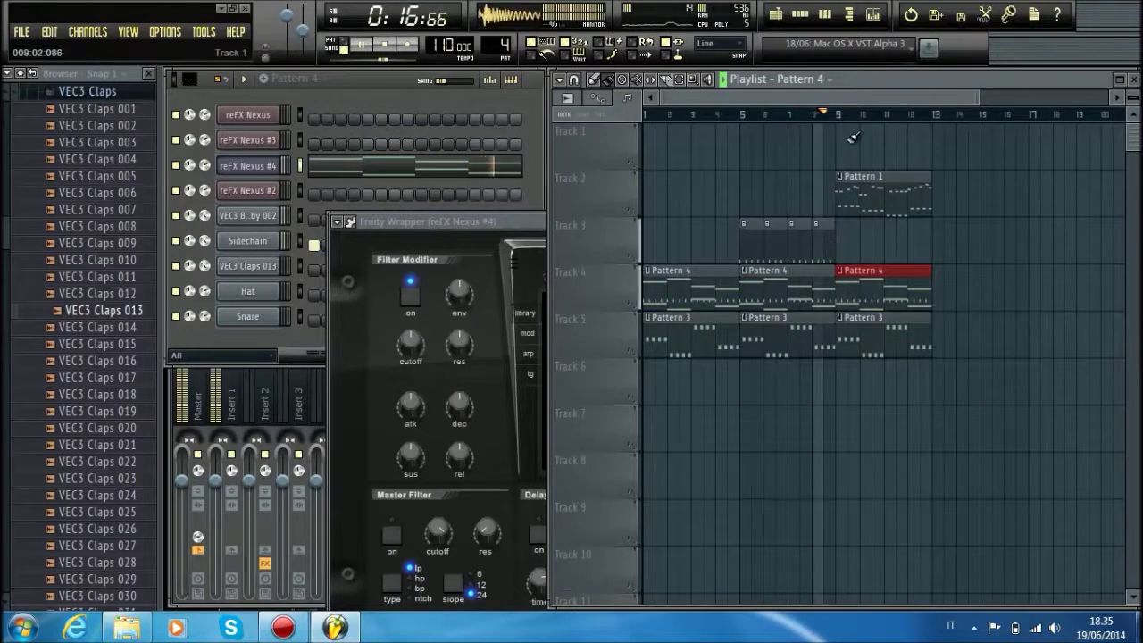
# Step: Select the Pattern 1, Pattern 4 and Pattern 3 clips at bar 9 and duplicate them to bar 13
pyautogui.scroll(3, 849, 115)
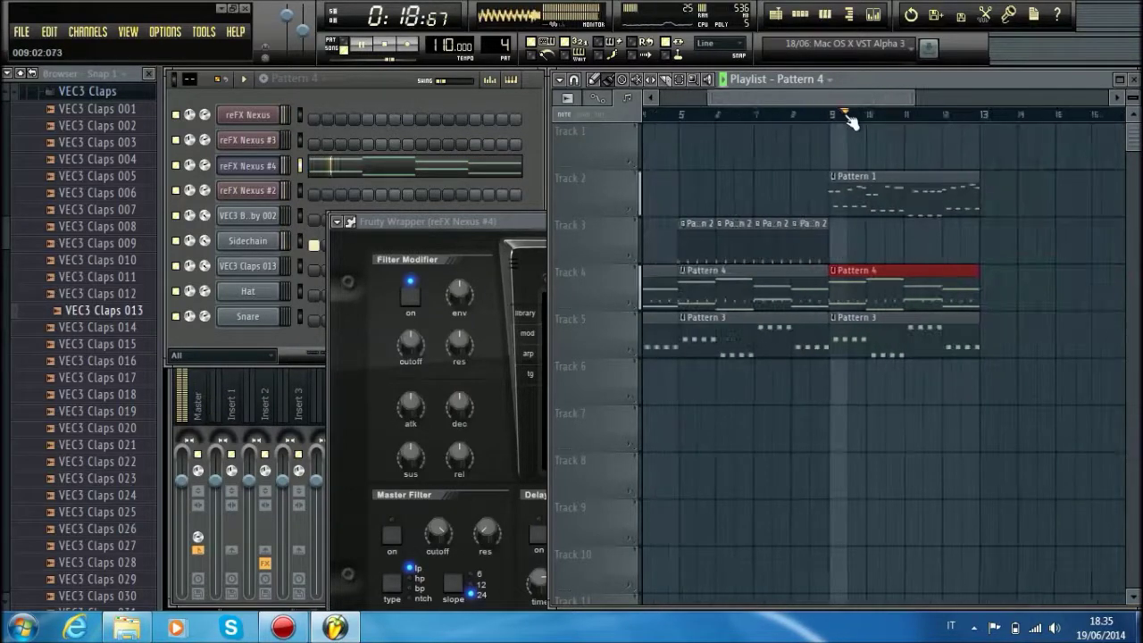
pyautogui.scroll(-4, 850, 116)
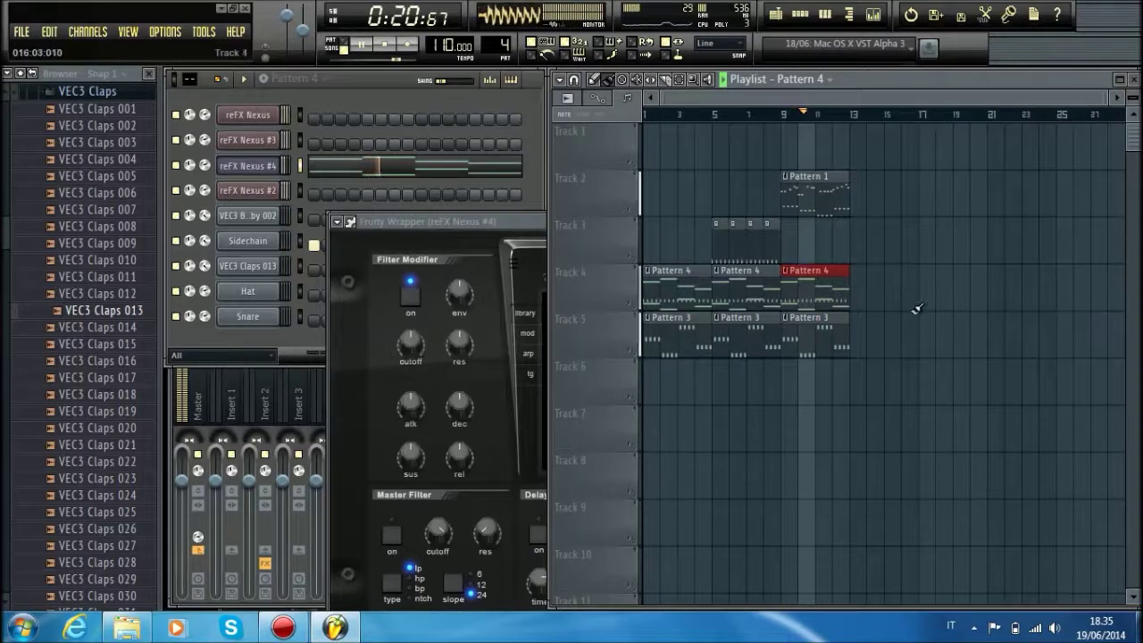
pyautogui.moveTo(904, 403); pyautogui.dragTo(784, 171)
pyautogui.hotkey('ctrl', 'b')
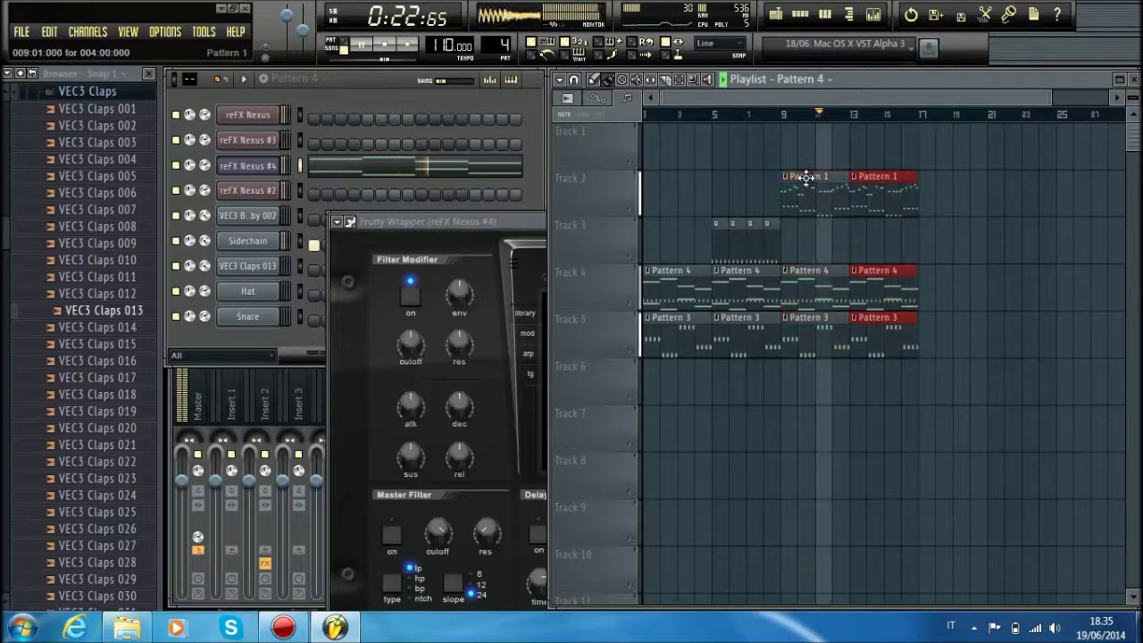
# Step: Place four Pattern 2 clips on Track 1 from bar 17 and duplicate the bar 13 clips of Patterns 1, 4 and 3 to bar 17
pyautogui.click(777, 229)
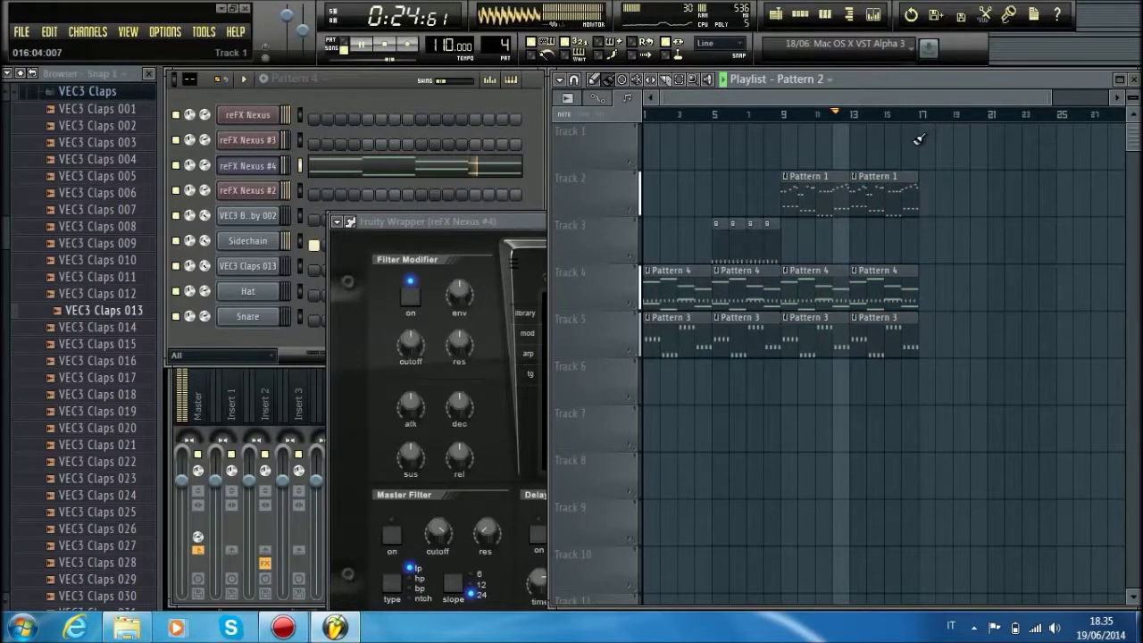
pyautogui.moveTo(945, 154); pyautogui.dragTo(977, 153)
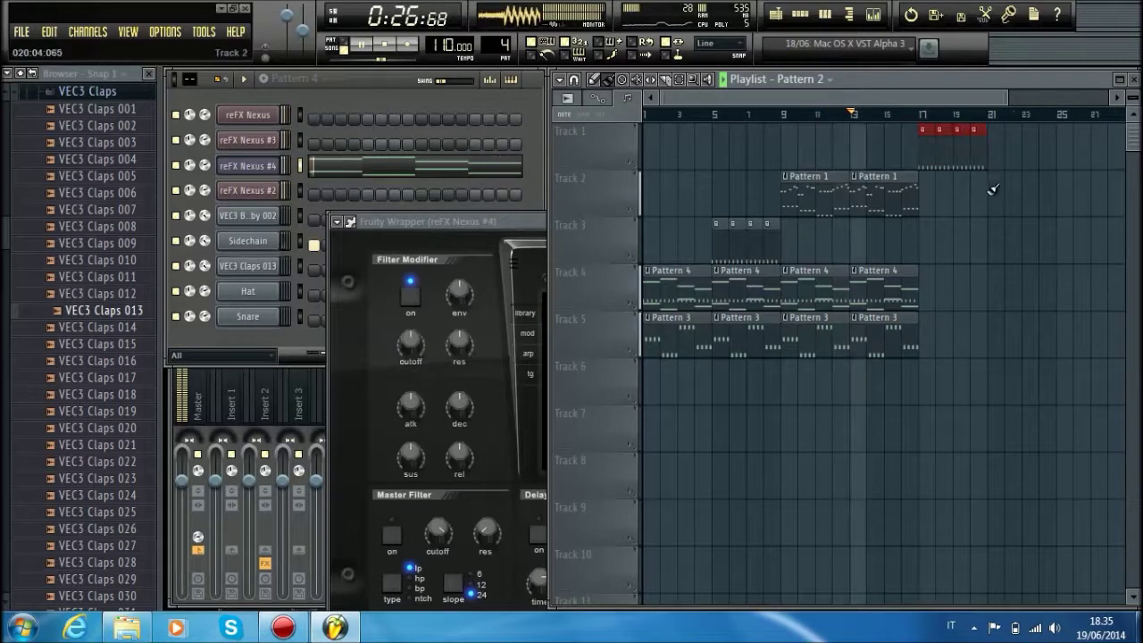
pyautogui.moveTo(944, 407); pyautogui.dragTo(888, 170)
pyautogui.hotkey('ctrl', 'b')
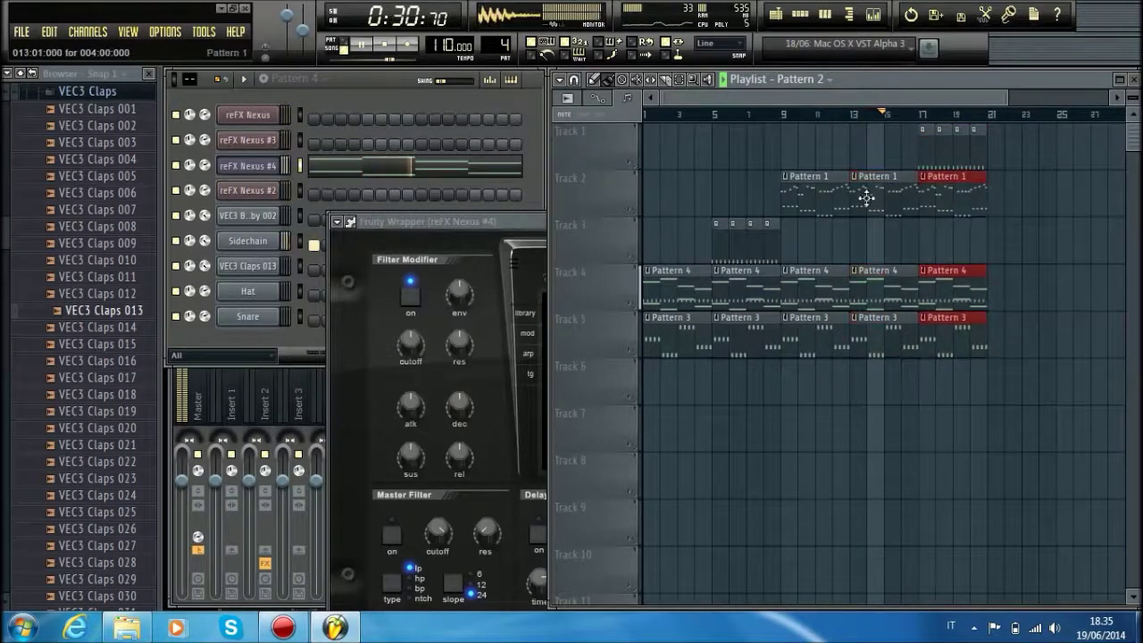
pyautogui.click(822, 132)
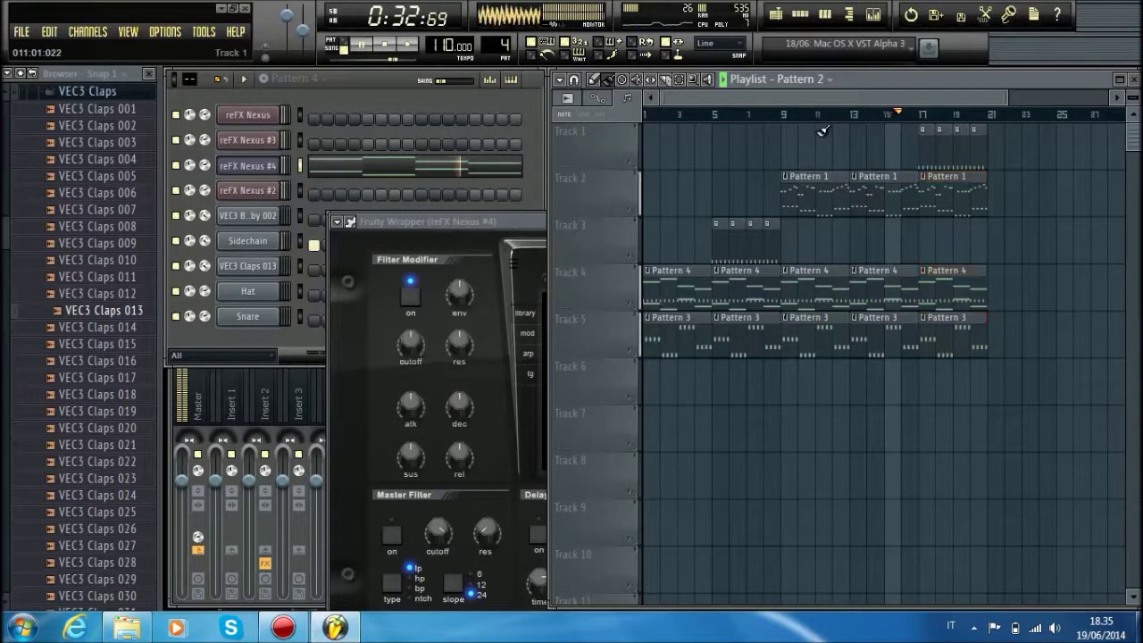
# Step: Stop playback and place TE_2_Kit_03_Reverse_Crash_138_Wet from FLP + Samples on Track 6 at bars 4, 8 and 16
pyautogui.click(31, 75)
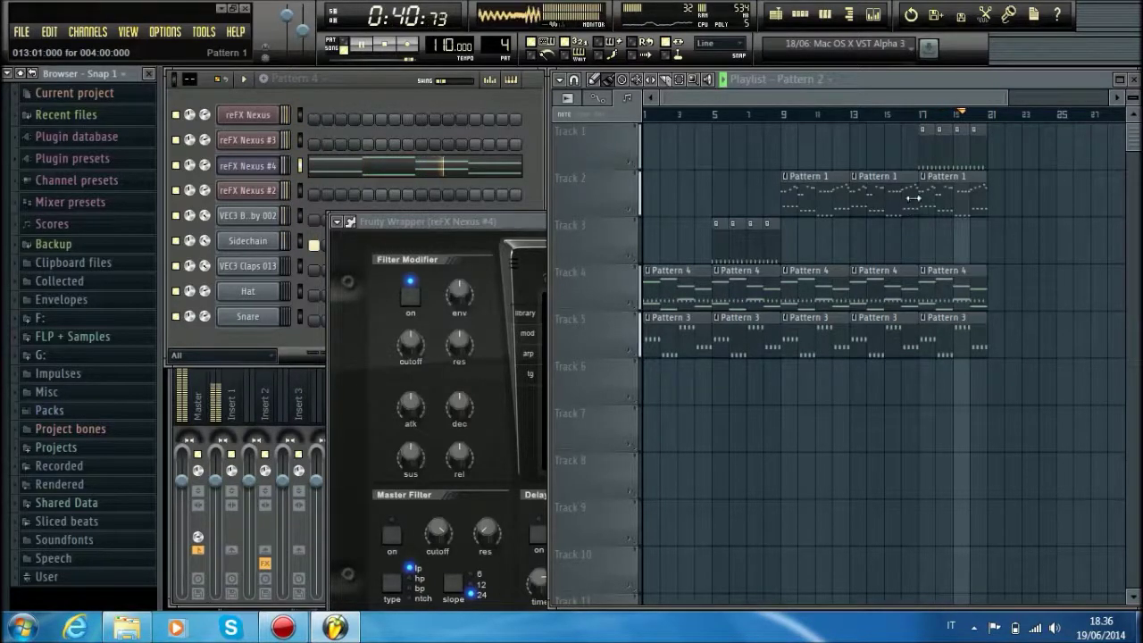
pyautogui.click(384, 43)
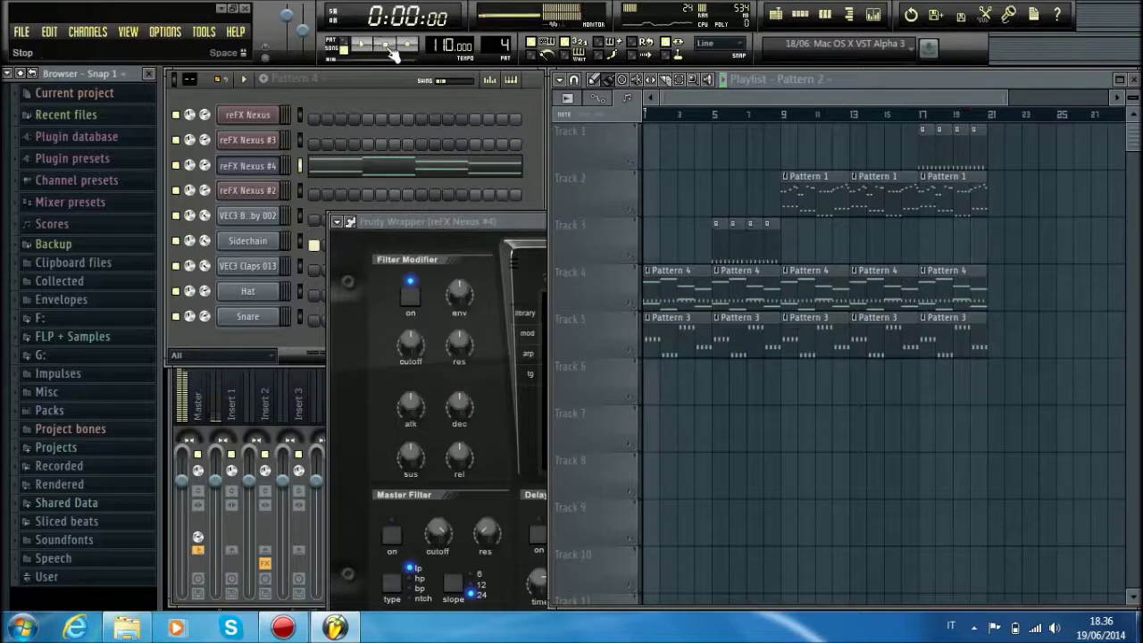
pyautogui.click(75, 337)
pyautogui.moveTo(80, 393); pyautogui.dragTo(731, 186)
pyautogui.moveTo(694, 195); pyautogui.dragTo(816, 377)
pyautogui.click(946, 444)
pyautogui.moveTo(982, 438)
pyautogui.mouseDown()
pyautogui.moveTo(959, 385)
pyautogui.moveTo(942, 385)
pyautogui.mouseUp()
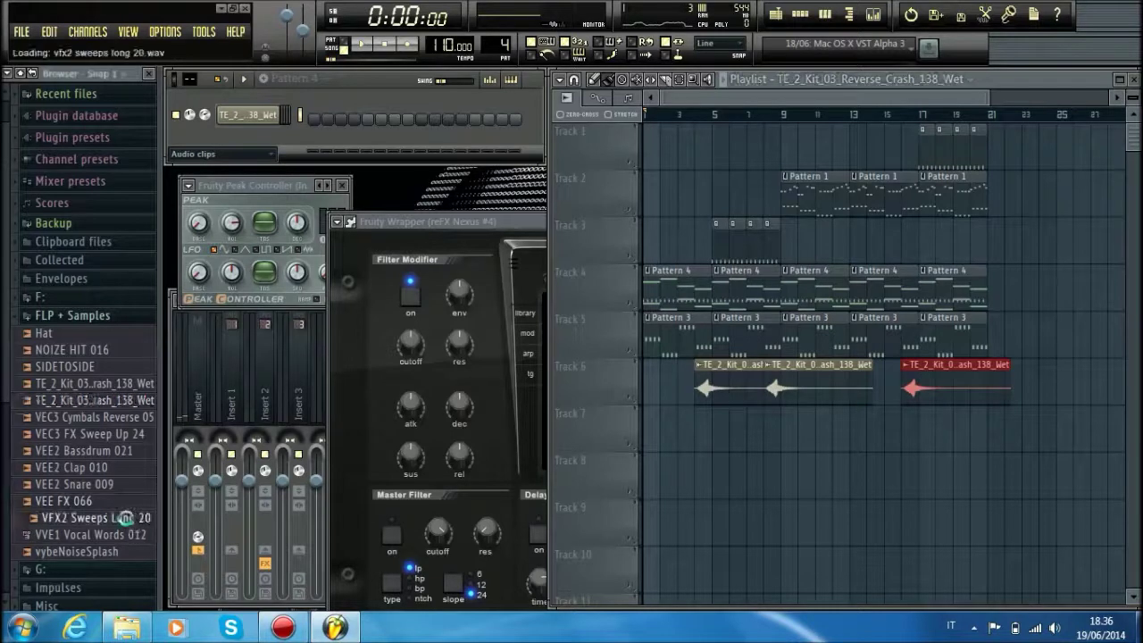
# Step: Place the vybeNoiseSplash sample on Track 7 at bars 1, 5, 9, 13 and 17
pyautogui.moveTo(125, 558); pyautogui.dragTo(722, 436)
pyautogui.click(793, 433)
pyautogui.moveTo(793, 433); pyautogui.dragTo(741, 433)
pyautogui.click(831, 434)
pyautogui.moveTo(831, 433); pyautogui.dragTo(805, 430)
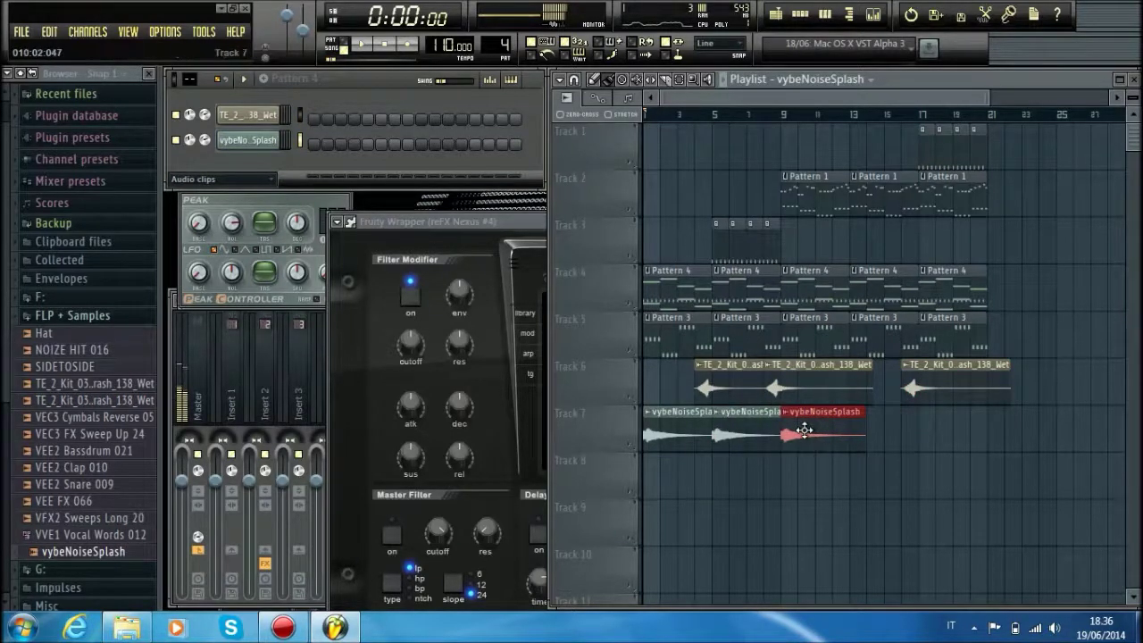
pyautogui.click(898, 432)
pyautogui.moveTo(920, 434); pyautogui.dragTo(887, 434)
pyautogui.click(961, 434)
pyautogui.moveTo(966, 434); pyautogui.dragTo(933, 434)
# Step: Add two more reverse crash clips, one on Track 6 at bar 12 and one on Track 5 at bar 20
pyautogui.click(930, 390)
pyautogui.click(891, 488)
pyautogui.moveTo(928, 490); pyautogui.dragTo(873, 378)
pyautogui.click(879, 485)
pyautogui.moveTo(911, 490); pyautogui.dragTo(1020, 382)
# Step: Place the TE_2_Kit_03_Crash_138_Wet sample on Track 8 at bars 5 and 17
pyautogui.moveTo(82, 382); pyautogui.dragTo(757, 479)
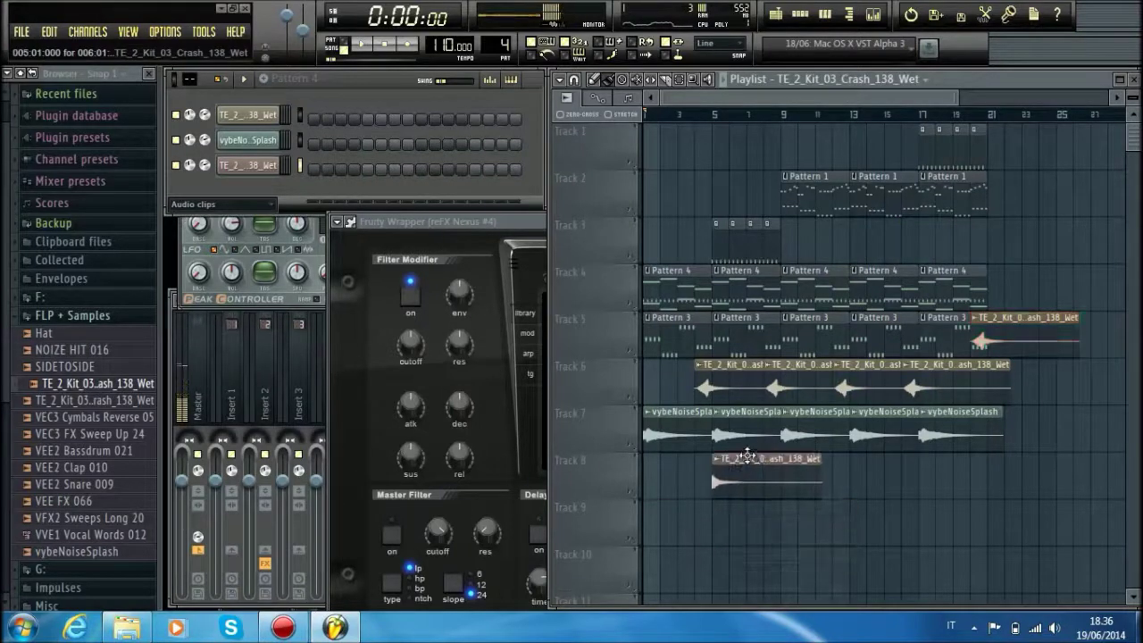
pyautogui.click(885, 507)
pyautogui.moveTo(933, 502); pyautogui.dragTo(968, 457)
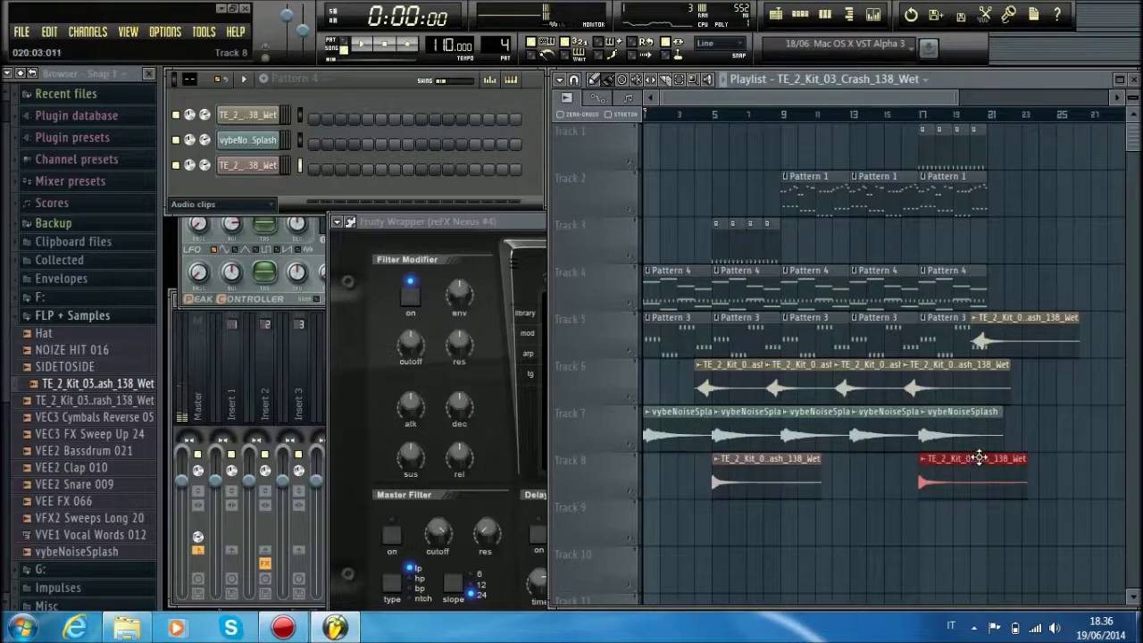
# Step: Play the arrangement from the start in the maximized playlist, collapse the sample folder and restore the playlist size
pyautogui.press('space')
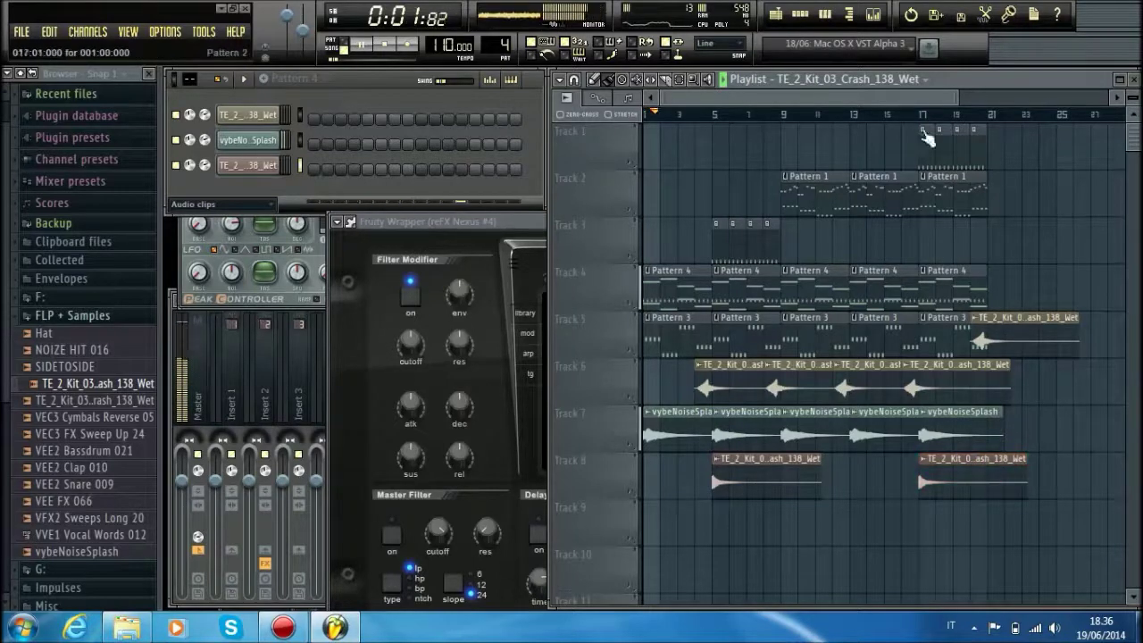
pyautogui.click(1121, 80)
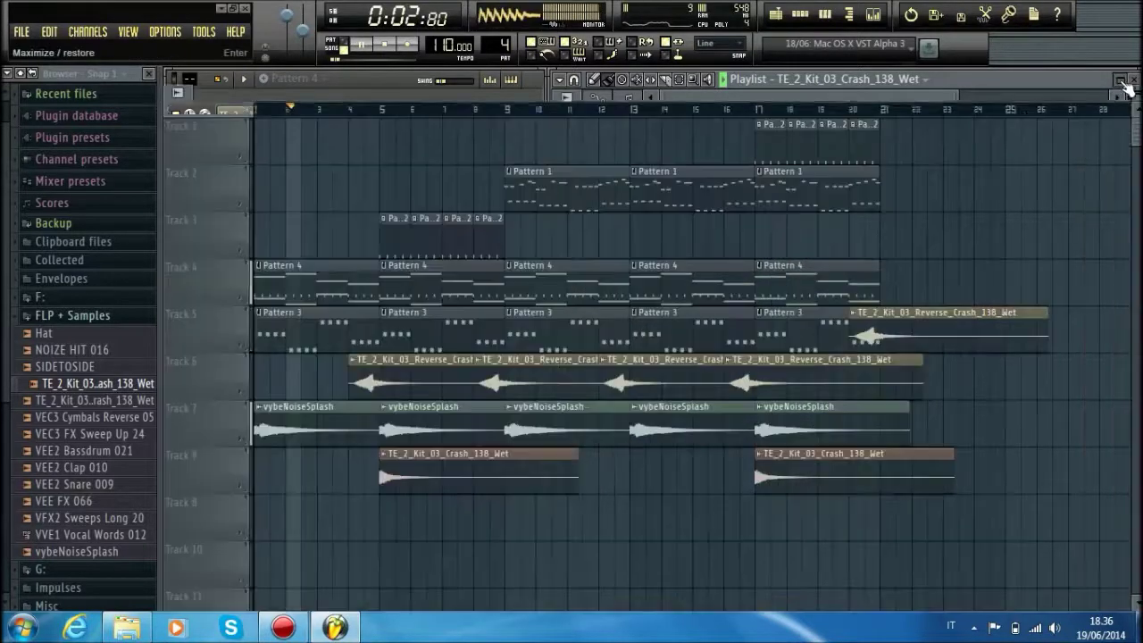
pyautogui.click(20, 74)
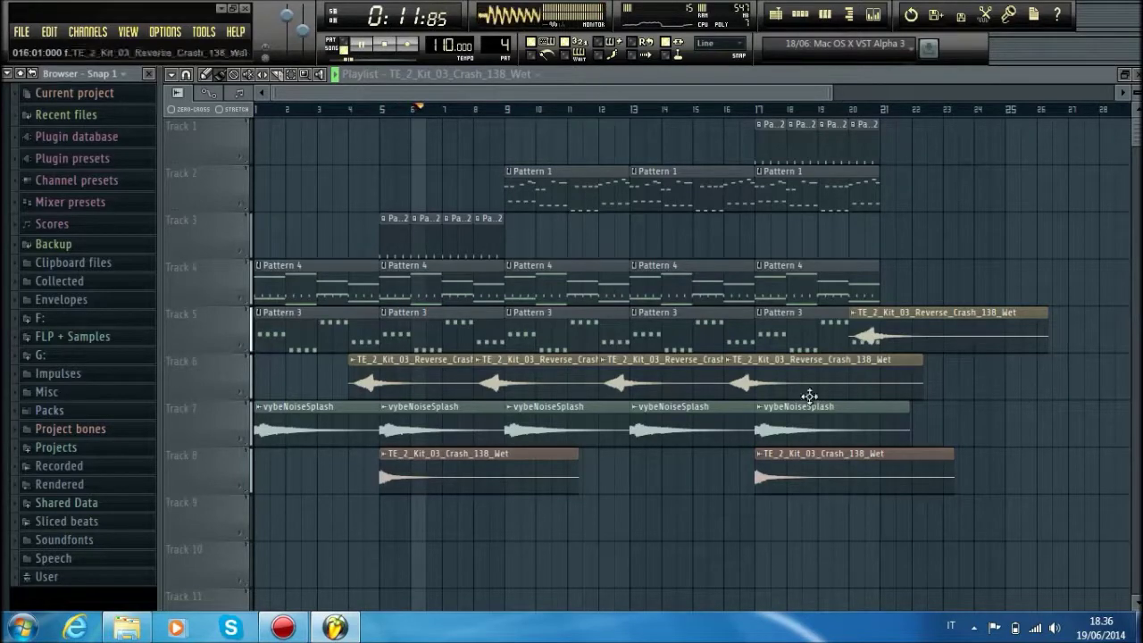
pyautogui.doubleClick(585, 80)
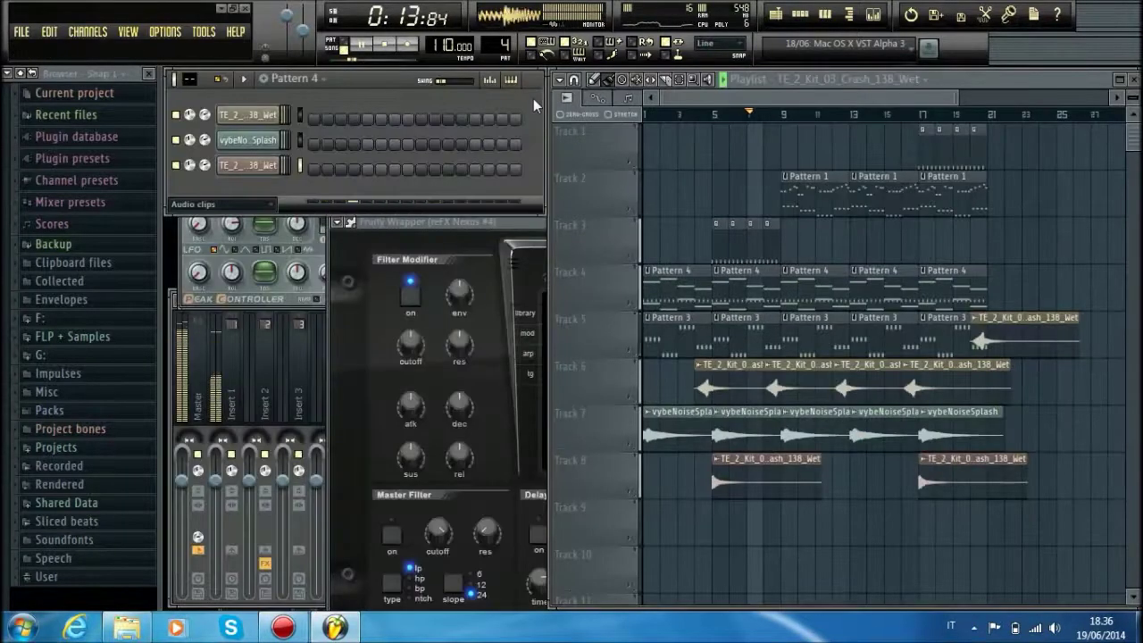
# Step: Open the reFX Nexus #3 bass channel and route it to mixer track Insert 3
pyautogui.scroll(-1, 489, 43)
pyautogui.click(259, 140)
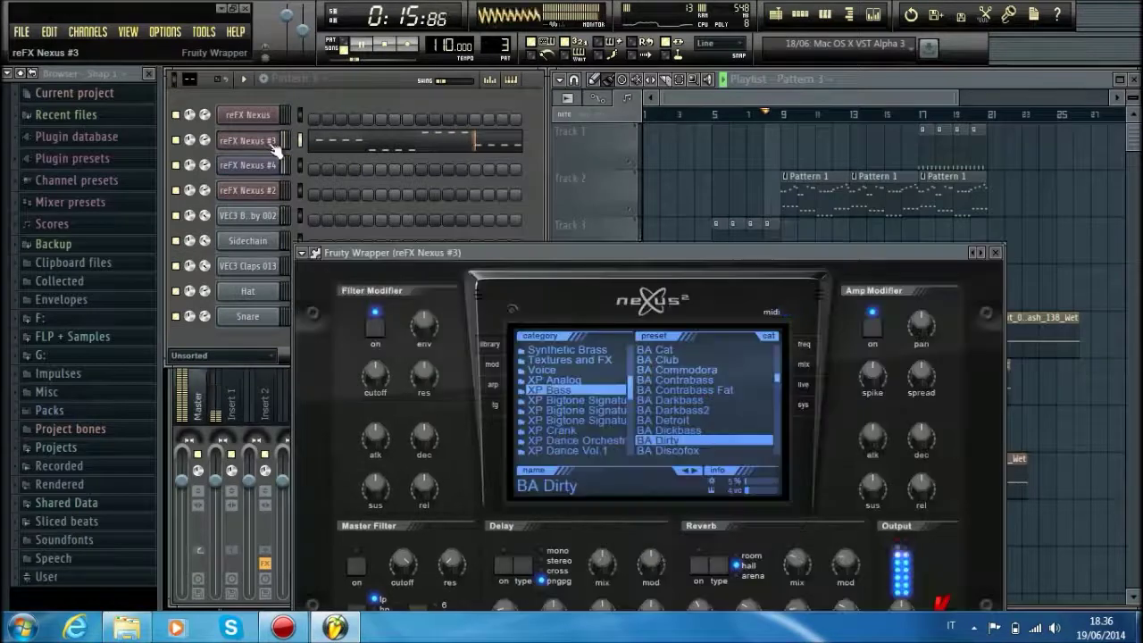
pyautogui.click(995, 253)
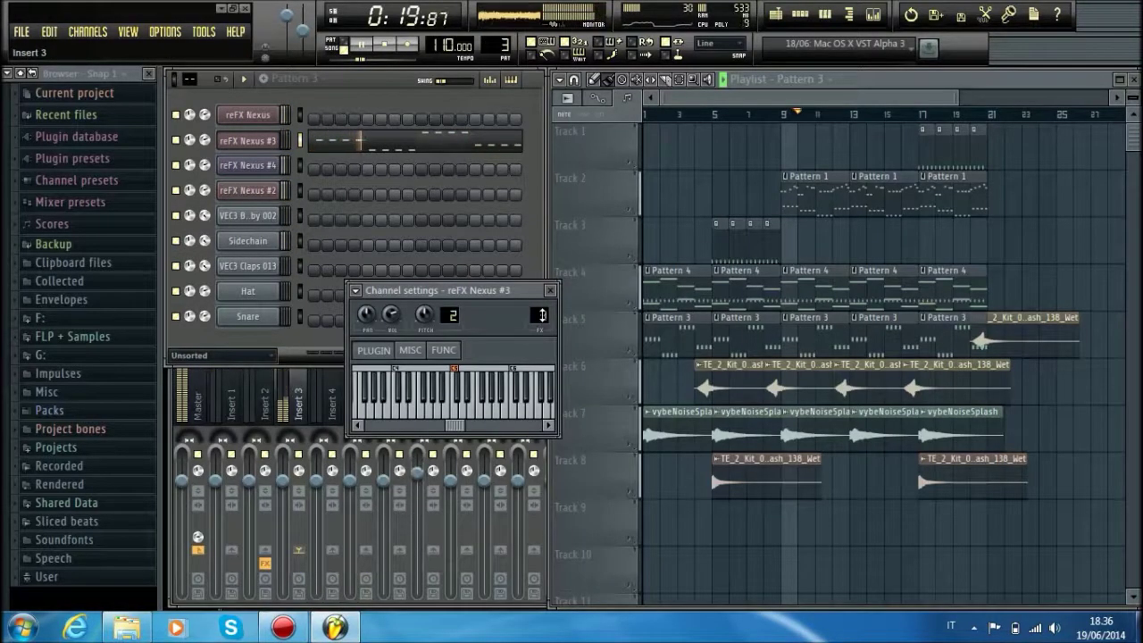
# Step: Show the mixer and load Soundgoodizer into the first effect slot of Insert 3
pyautogui.press('F9')
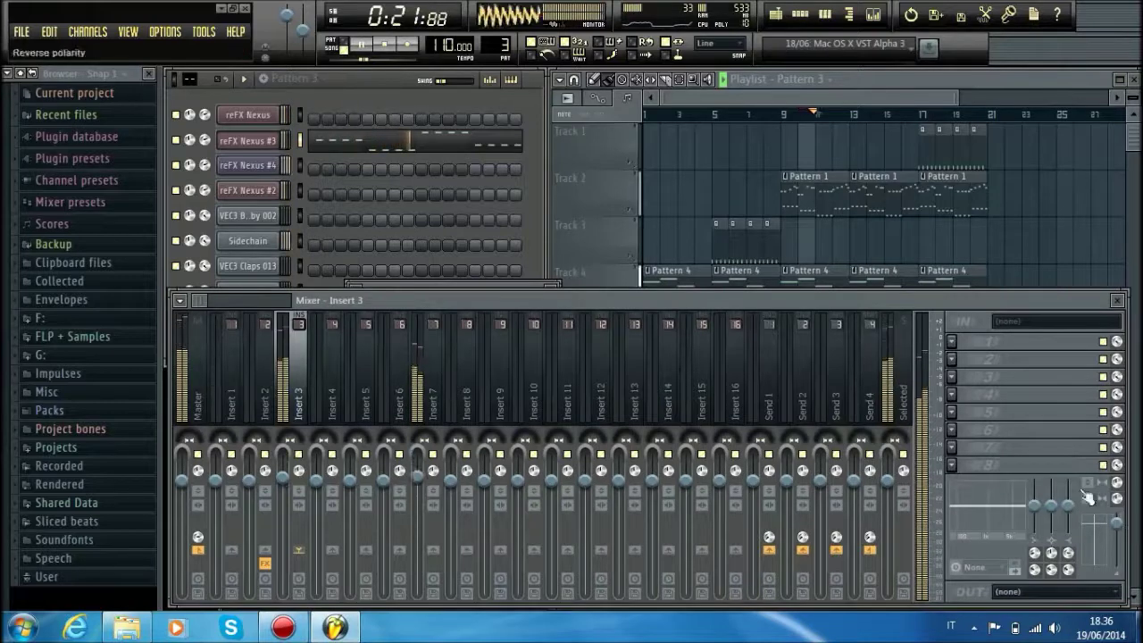
pyautogui.click(952, 341)
pyautogui.click(1068, 390)
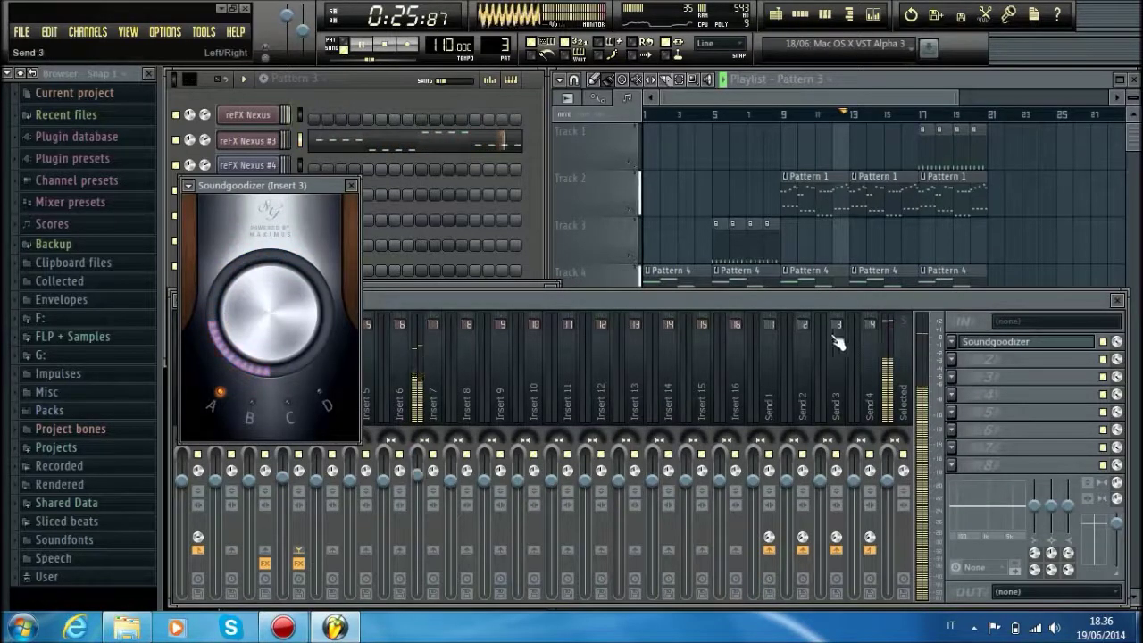
# Step: Load Fruity Parametric EQ 2 into Insert 3's second slot, raising bands 2 and 7 and slightly lowering bands 1 and 6
pyautogui.click(952, 361)
pyautogui.click(1080, 38)
pyautogui.moveTo(521, 359)
pyautogui.mouseDown()
pyautogui.moveTo(521, 339)
pyautogui.moveTo(489, 362)
pyautogui.moveTo(513, 368)
pyautogui.mouseUp()
pyautogui.moveTo(336, 359); pyautogui.dragTo(275, 364)
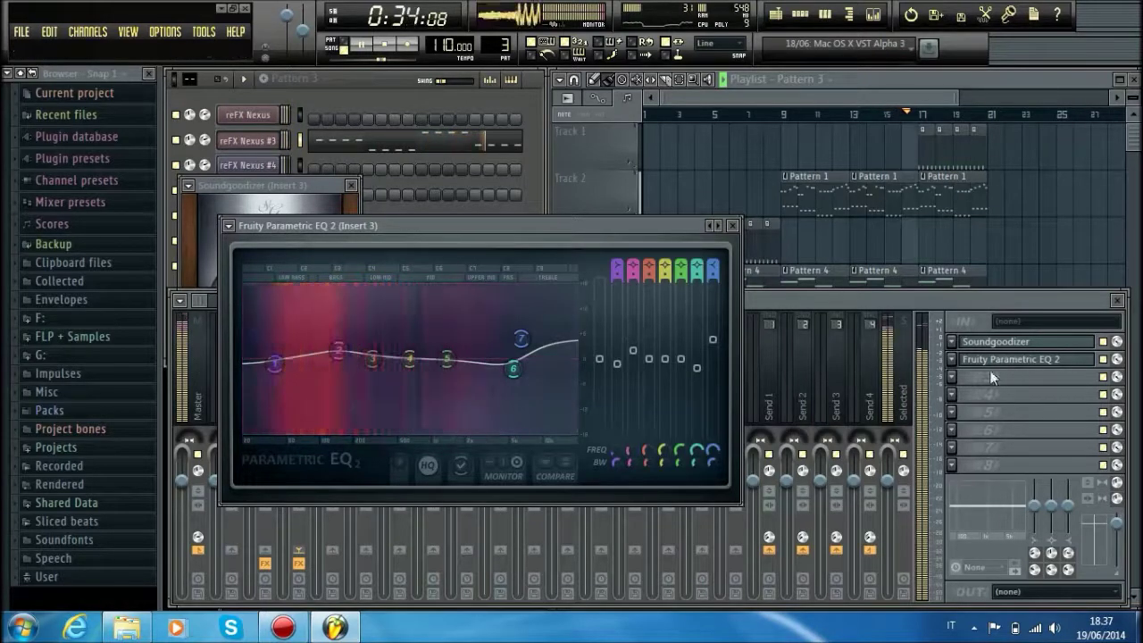
# Step: Load Fruity Free Filter into Insert 3's third effect slot and create an automation clip for its Freq control
pyautogui.click(950, 394)
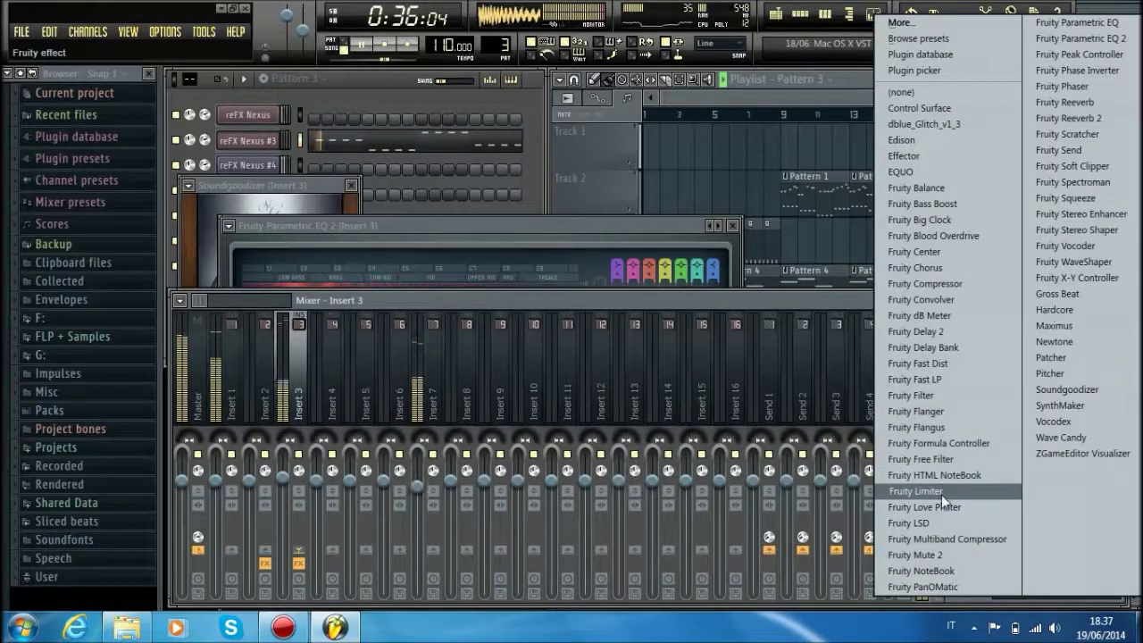
pyautogui.click(943, 459)
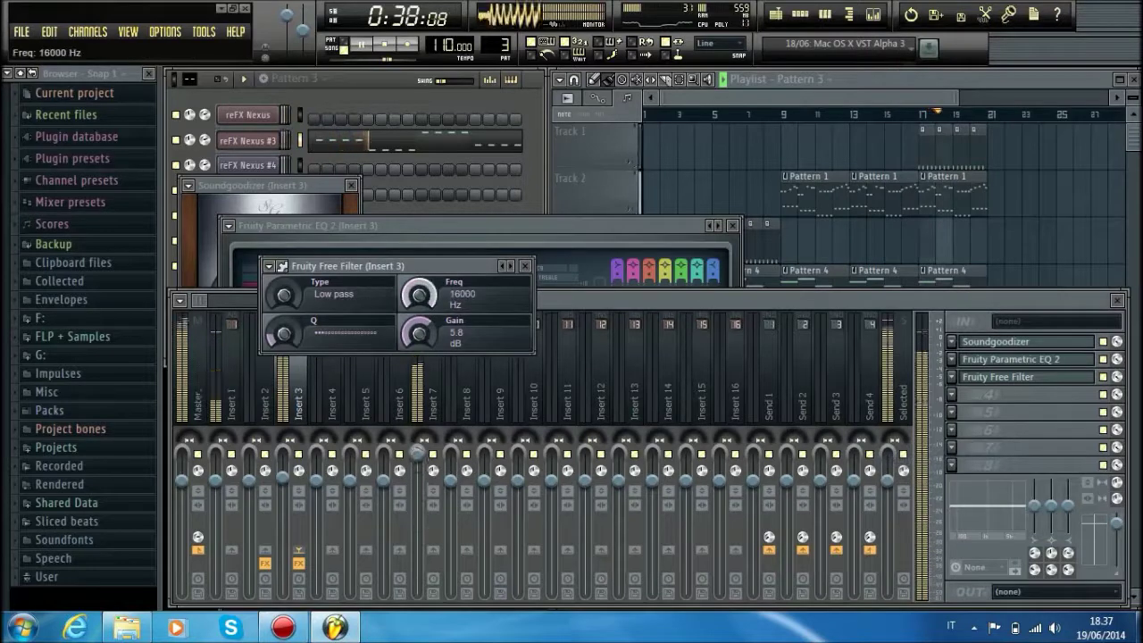
pyautogui.rightClick(419, 290)
pyautogui.click(472, 377)
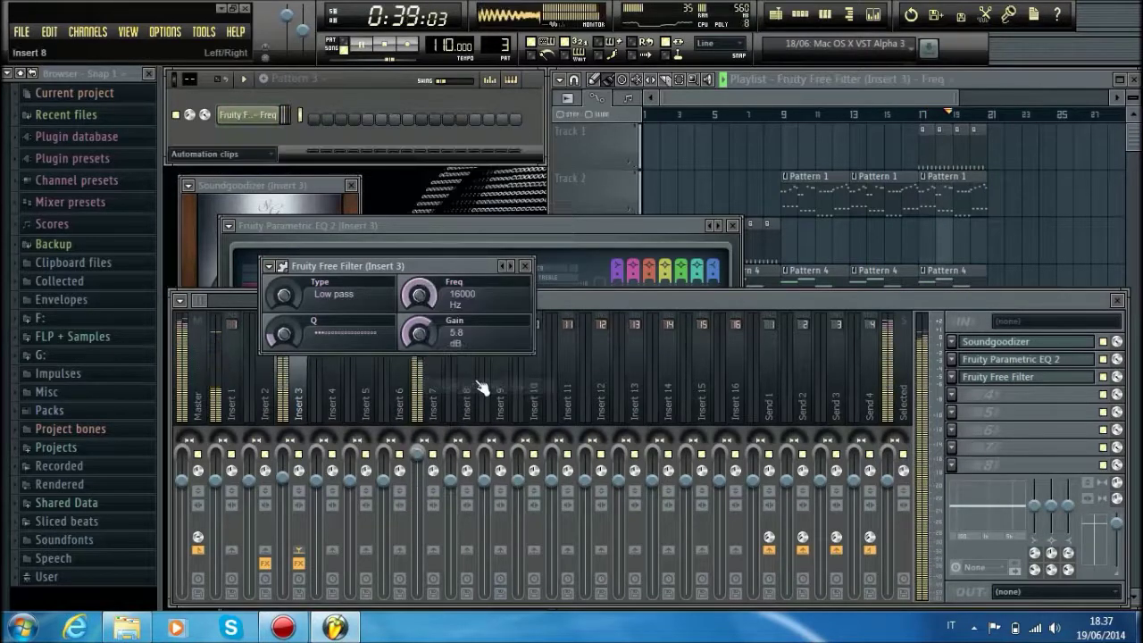
# Step: Shape the filter frequency envelope on Track 9 to rise in a curve from minimum at bar 1 to maximum at bar 9, and play it
pyautogui.click(713, 102)
pyautogui.press('space')
pyautogui.moveTo(646, 514); pyautogui.dragTo(653, 556)
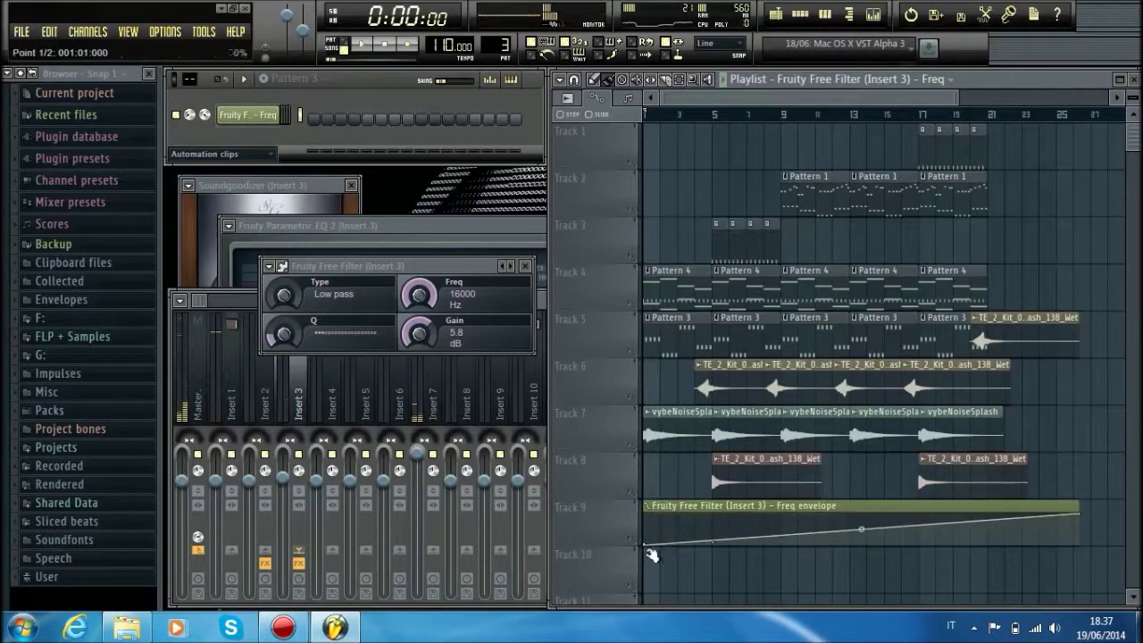
pyautogui.rightClick(807, 522)
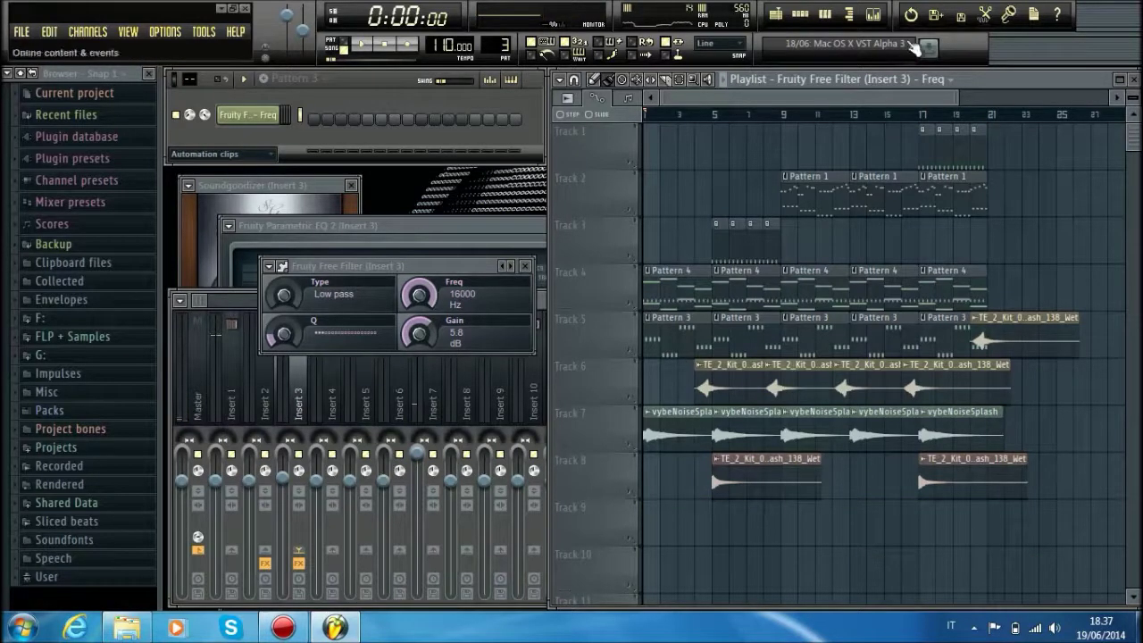
pyautogui.hotkey('ctrl', 'z')
pyautogui.press('space')
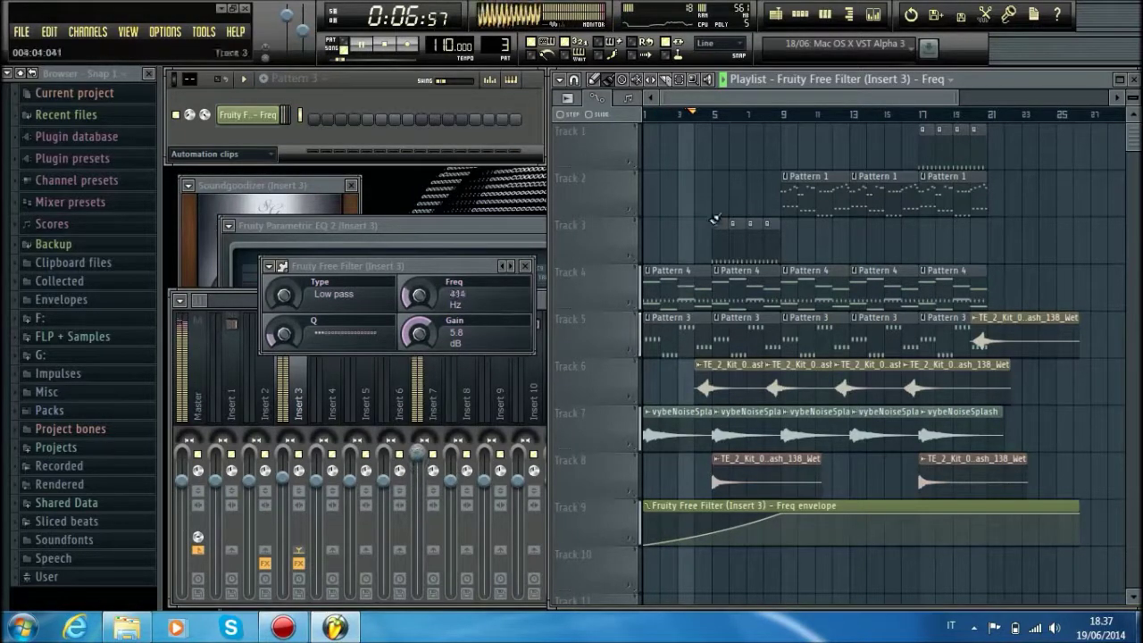
# Step: Place a Pattern 1 clip on Track 1, trim it to a short slice around bar 4, and play the playlist from just before it
pyautogui.click(797, 189)
pyautogui.press('space')
pyautogui.moveTo(682, 165); pyautogui.dragTo(642, 166)
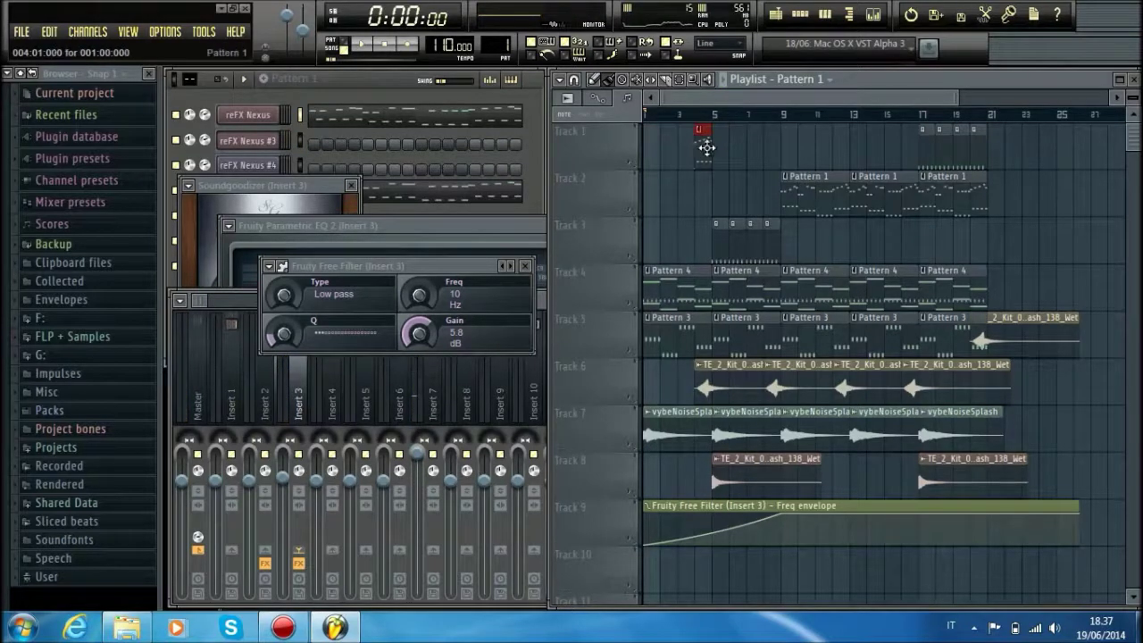
pyautogui.keyDown('ctrl'); pyautogui.scroll(3, 695, 105); pyautogui.keyUp('ctrl')
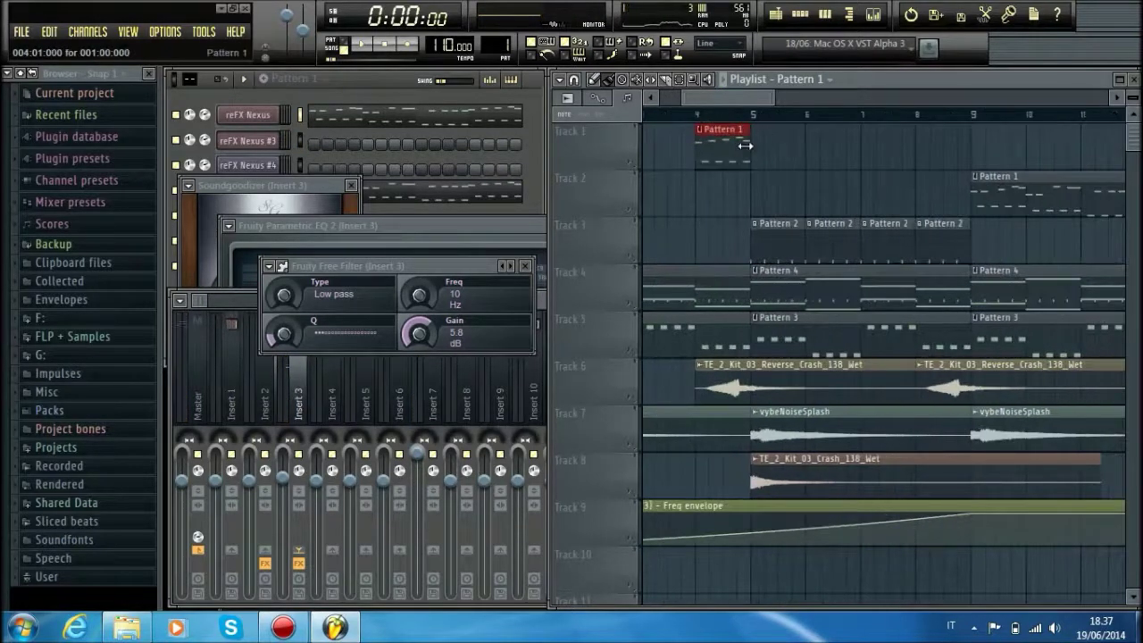
pyautogui.press('space')
pyautogui.moveTo(733, 162); pyautogui.dragTo(706, 165)
pyautogui.click(681, 116)
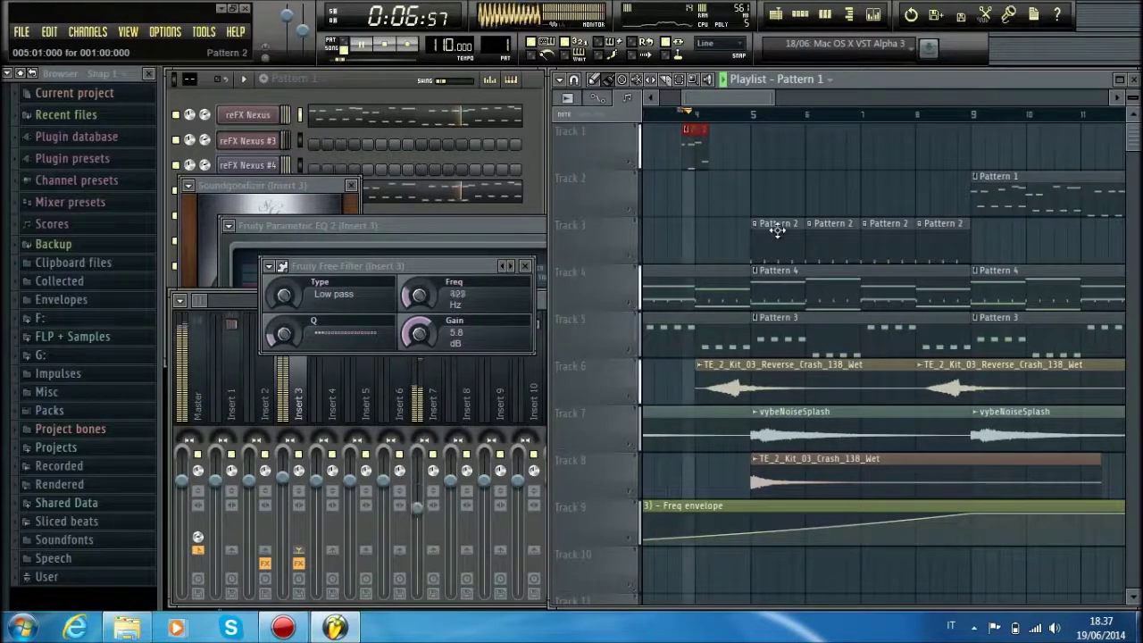
# Step: Add a second short Pattern 1 slice on Track 1 at 007:04:000, lasting 000:02:000
pyautogui.click(796, 156)
pyautogui.rightClick(816, 155)
pyautogui.click(909, 157)
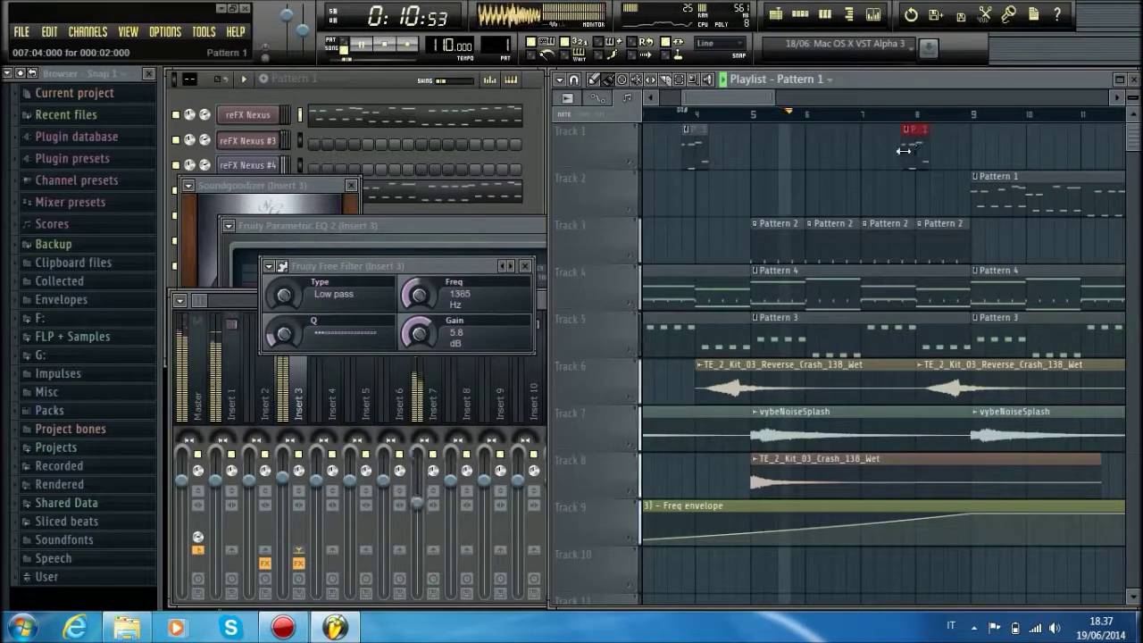
pyautogui.scroll(-3, 786, 115)
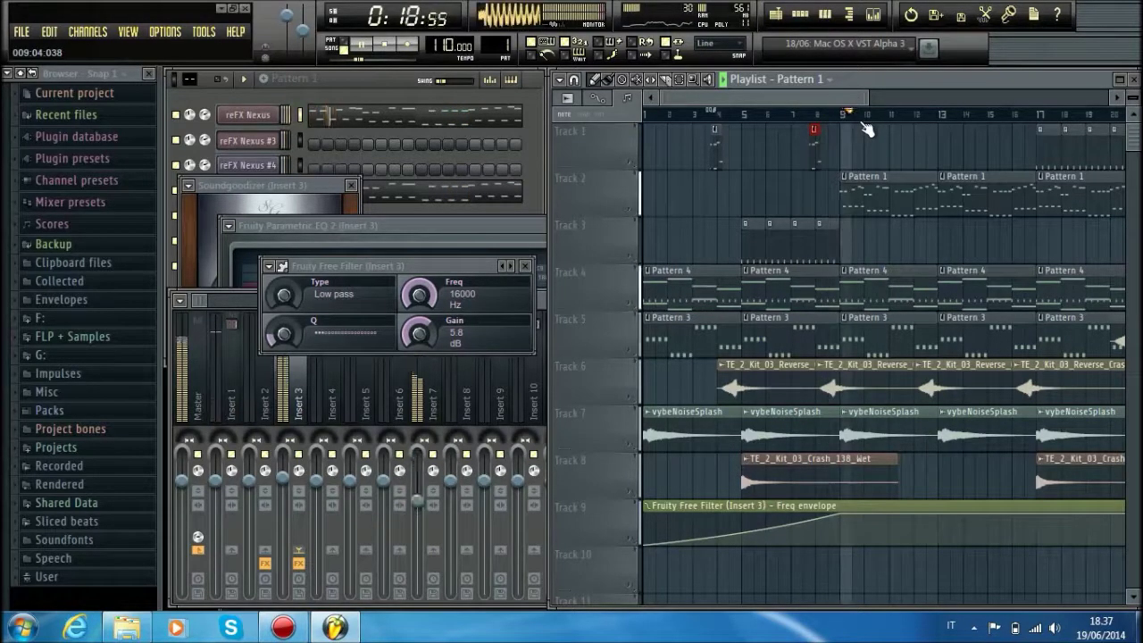
pyautogui.scroll(-2, 1009, 251)
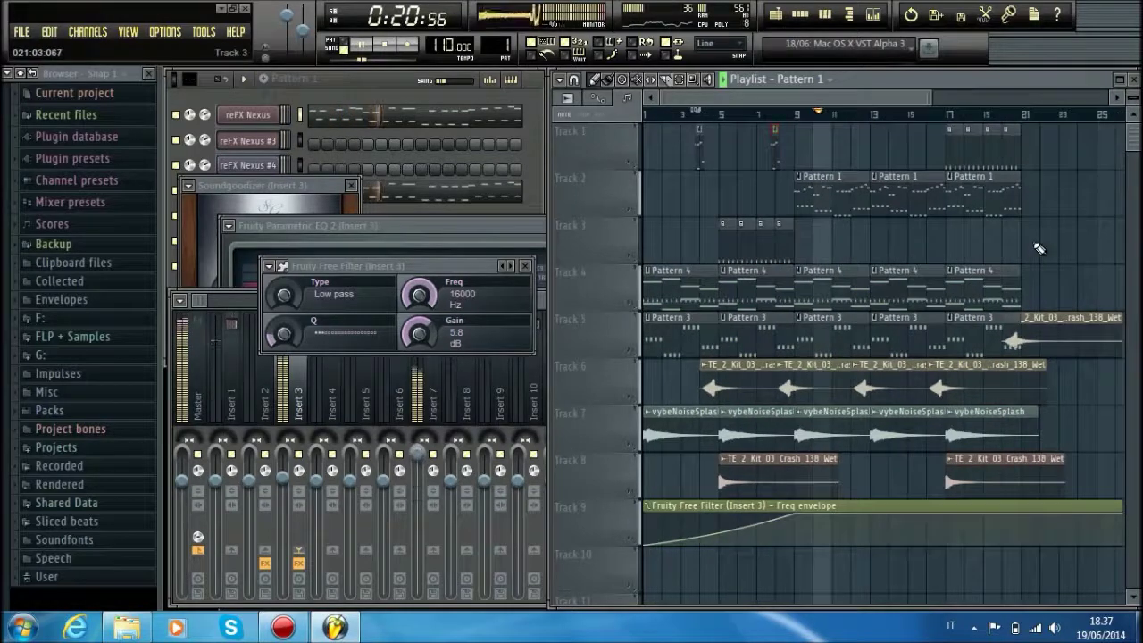
pyautogui.scroll(-3, 1038, 250)
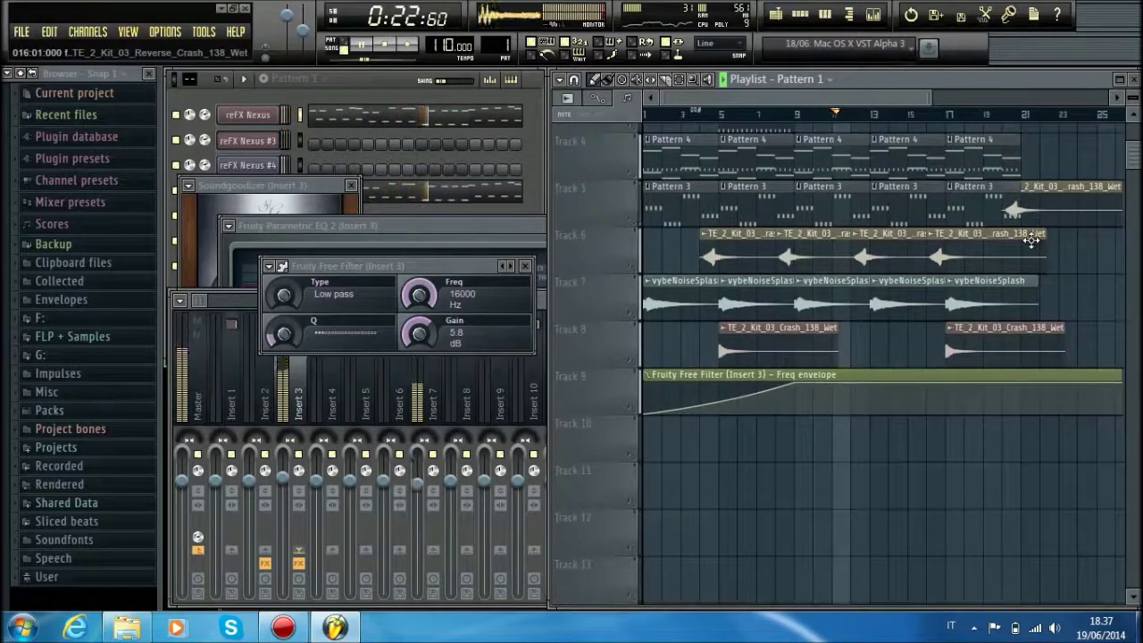
pyautogui.scroll(3, 1009, 228)
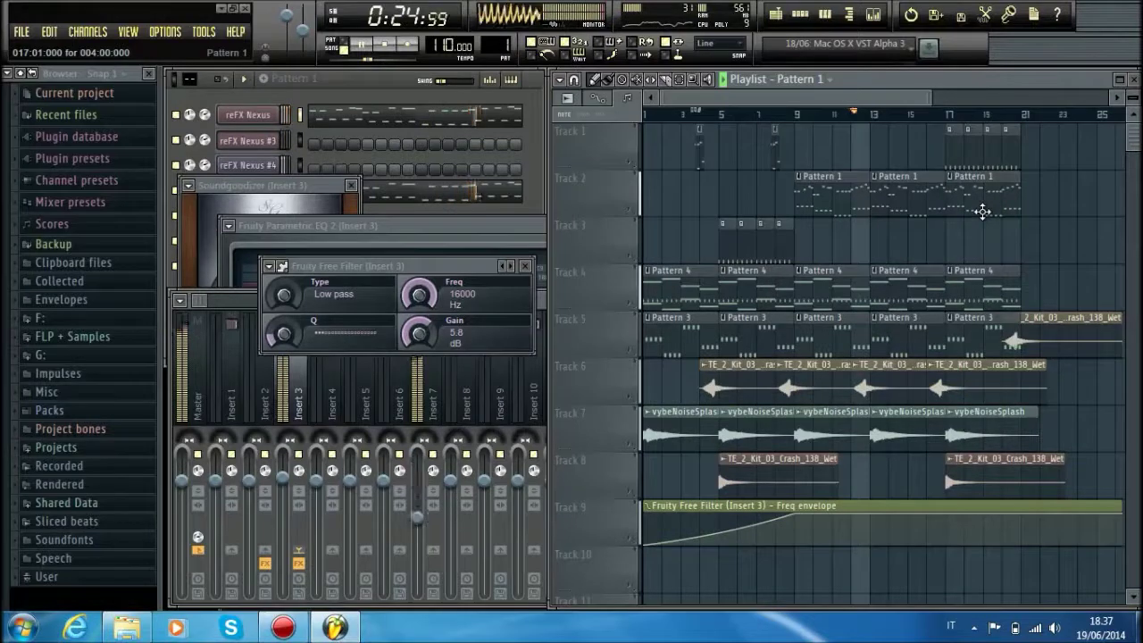